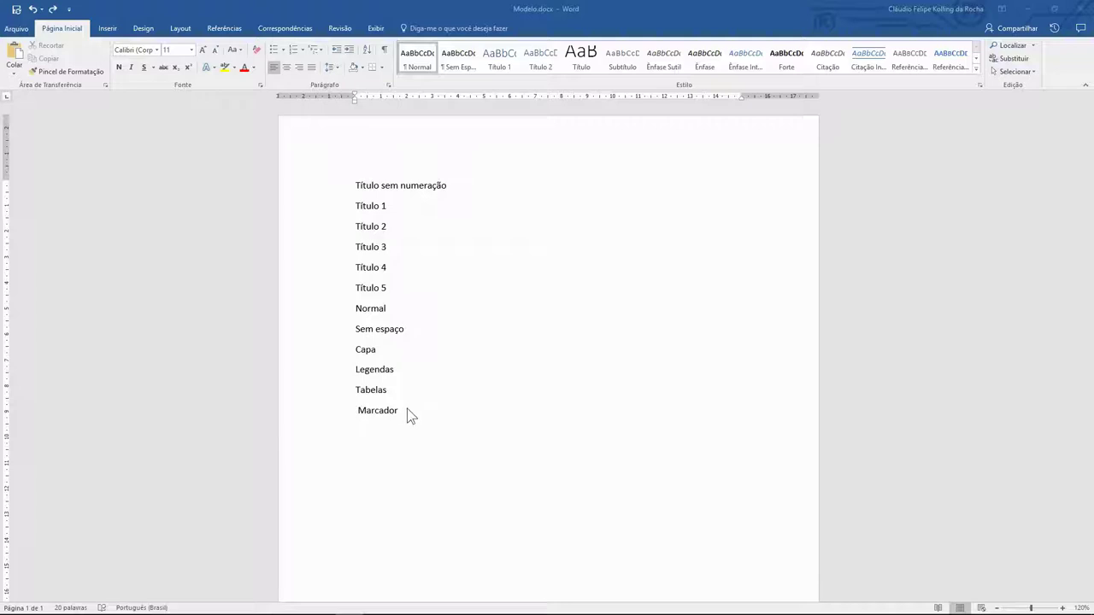
click(283, 50)
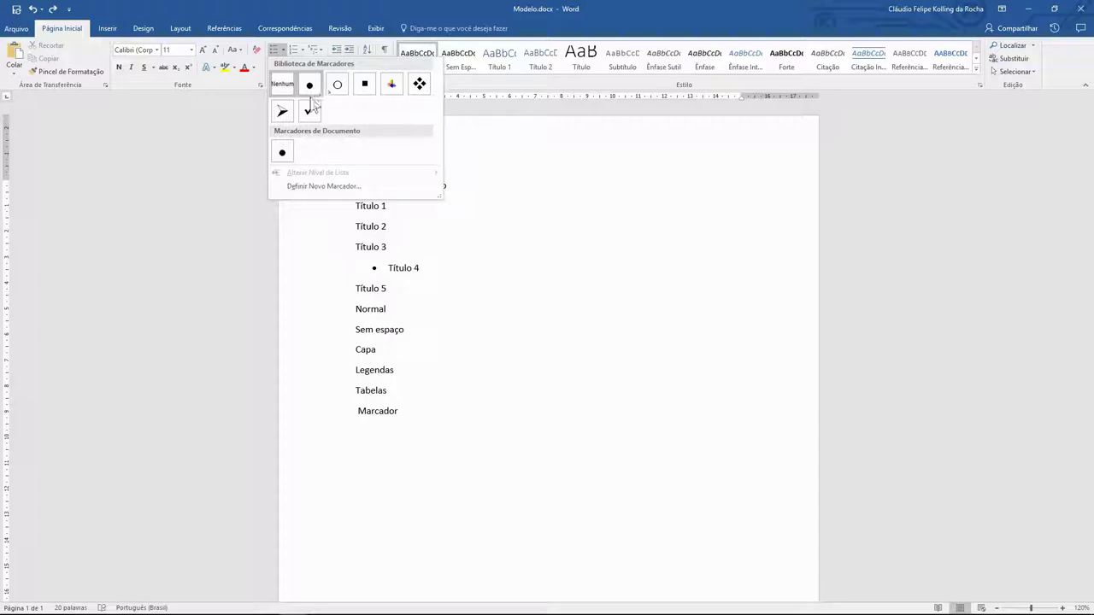
click(460, 320)
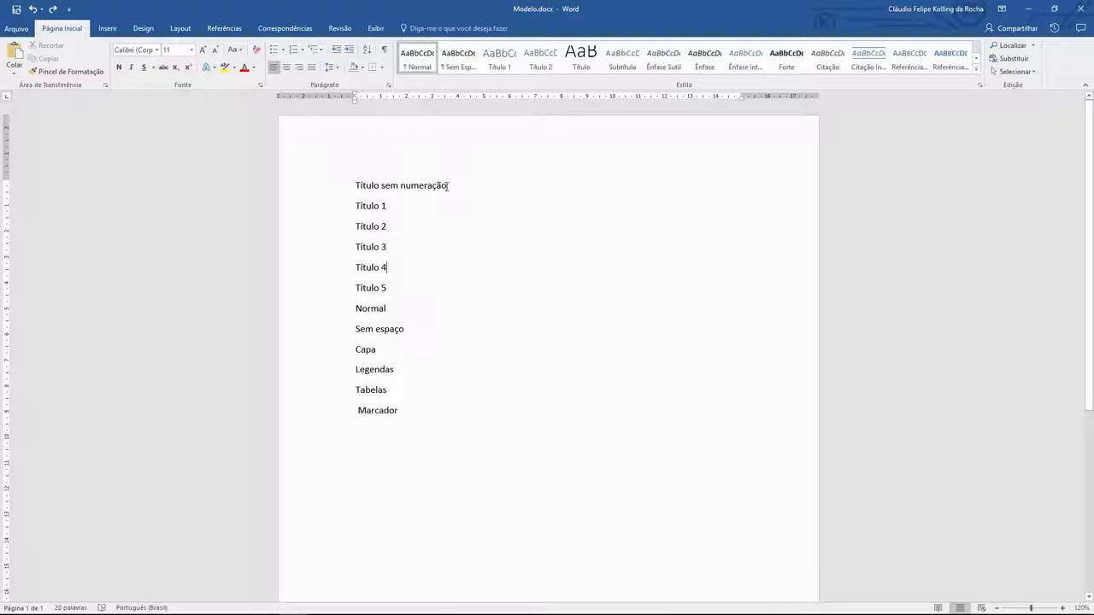
Make the 'Título sem numeração' line bold 12 pt Times New Roman in all capitals.
drag(448, 186, 364, 186)
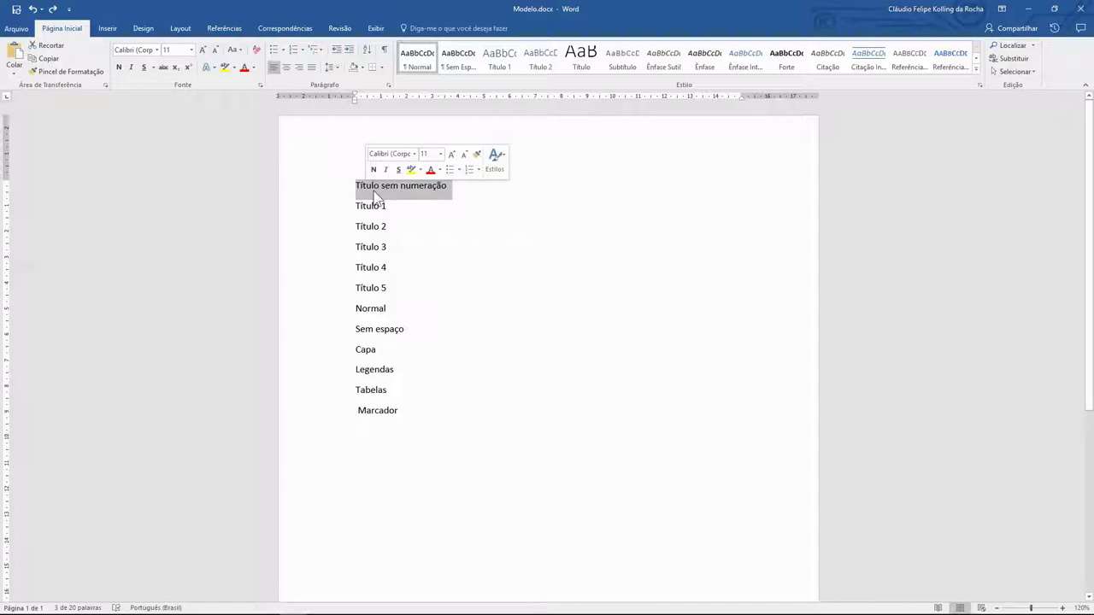
click(158, 52)
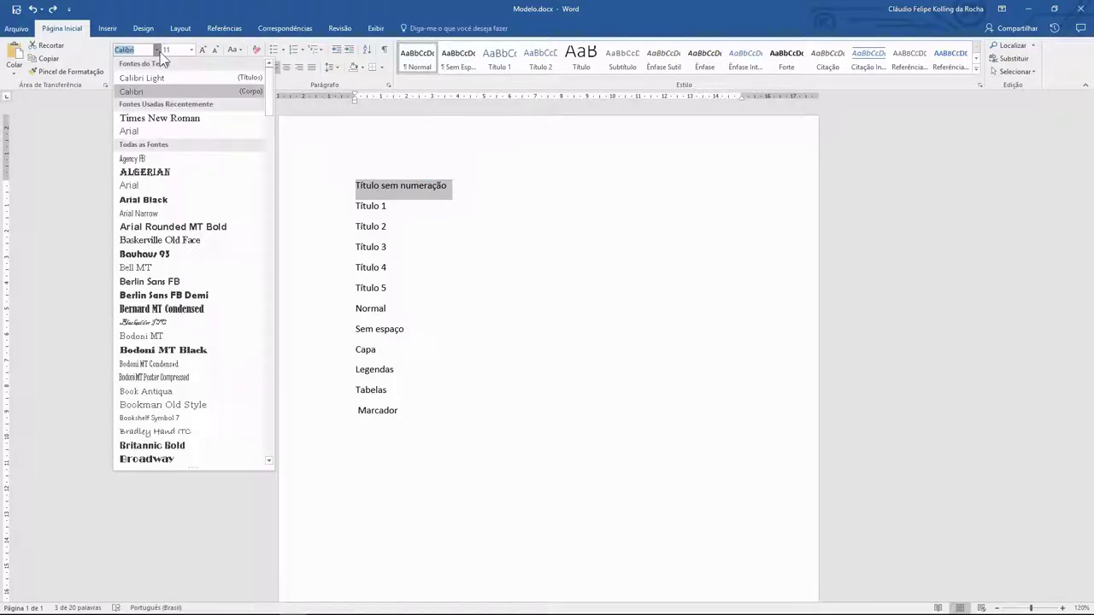
click(166, 120)
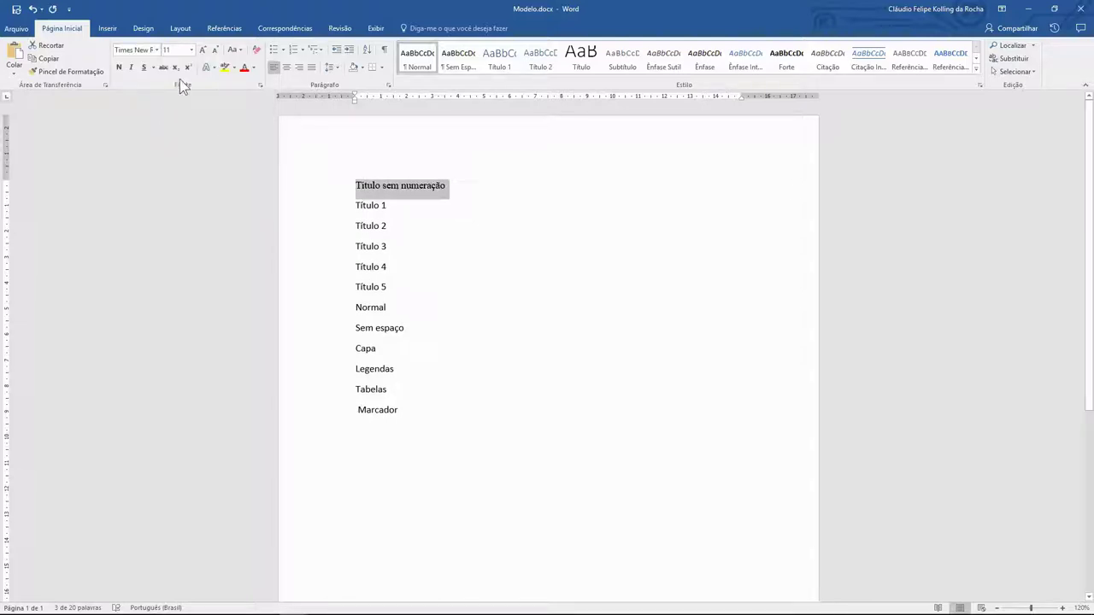
click(192, 49)
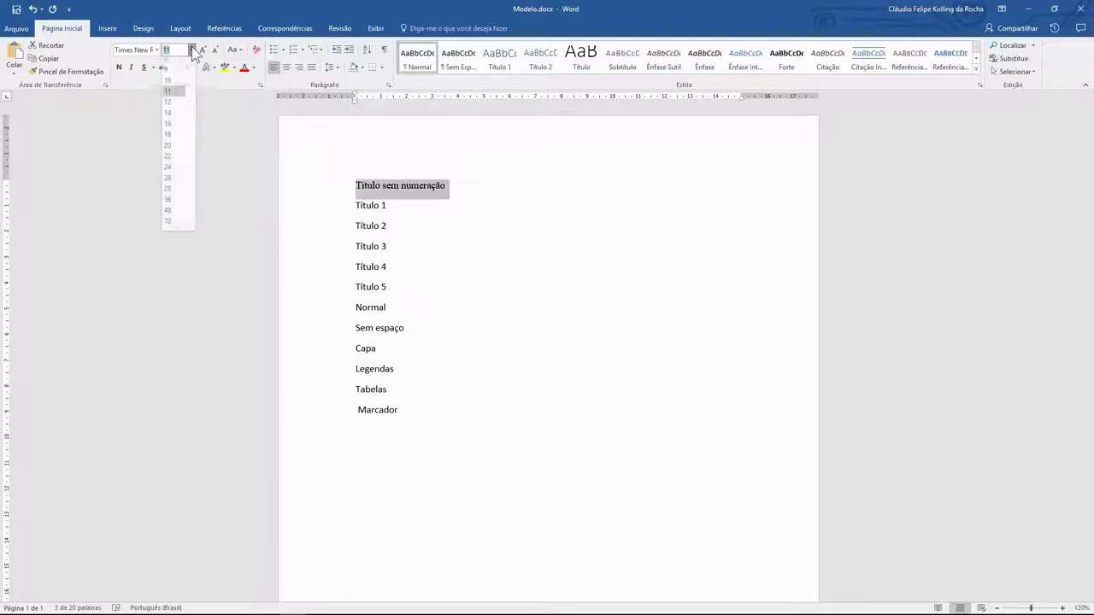
click(167, 104)
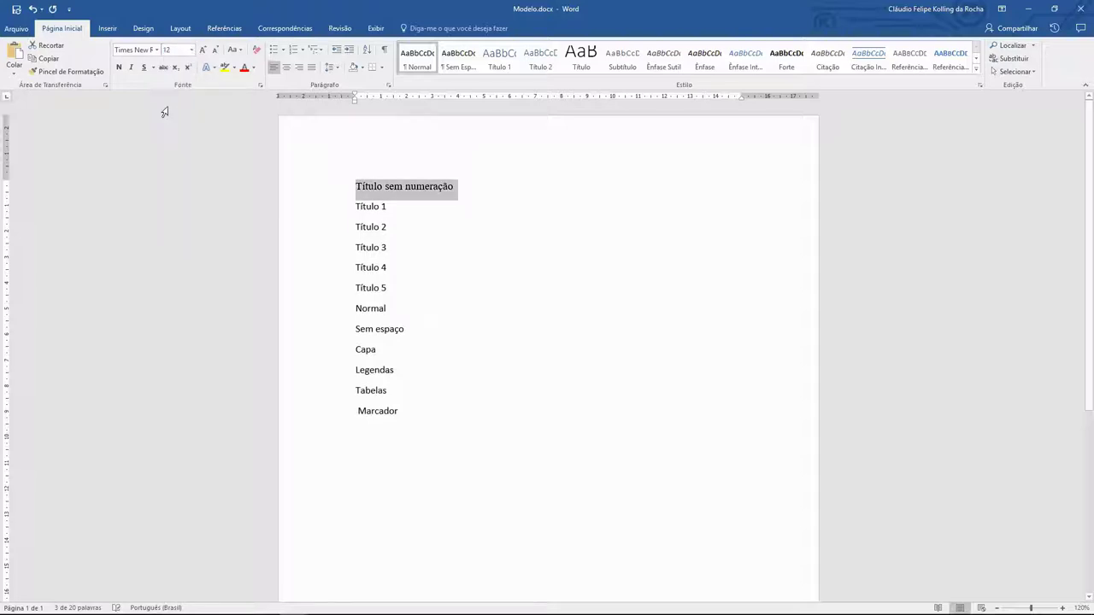
click(120, 67)
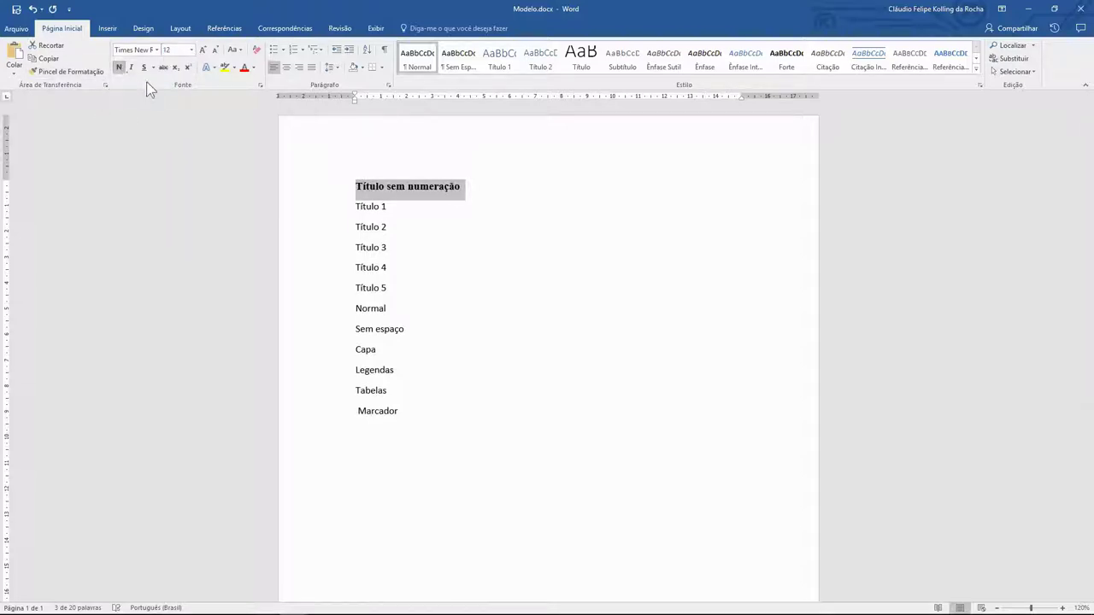
click(242, 51)
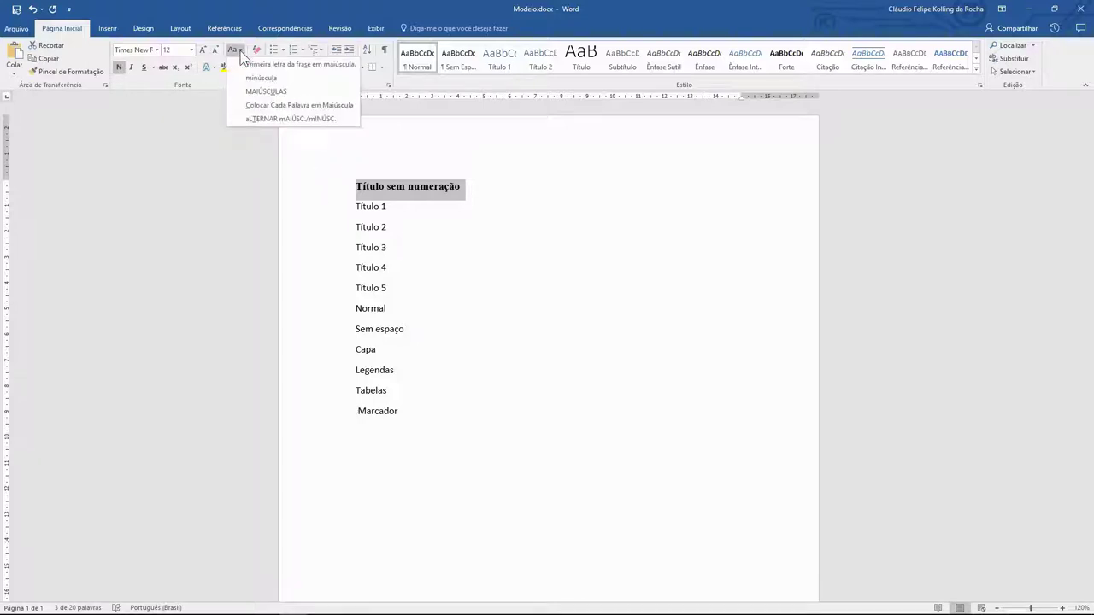
click(261, 91)
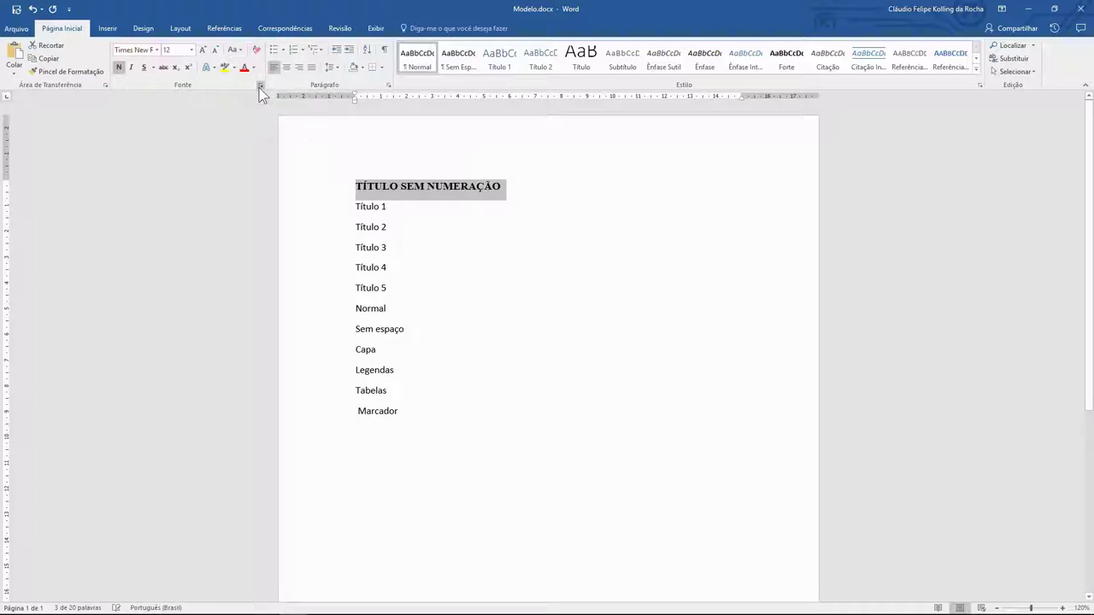
click(513, 184)
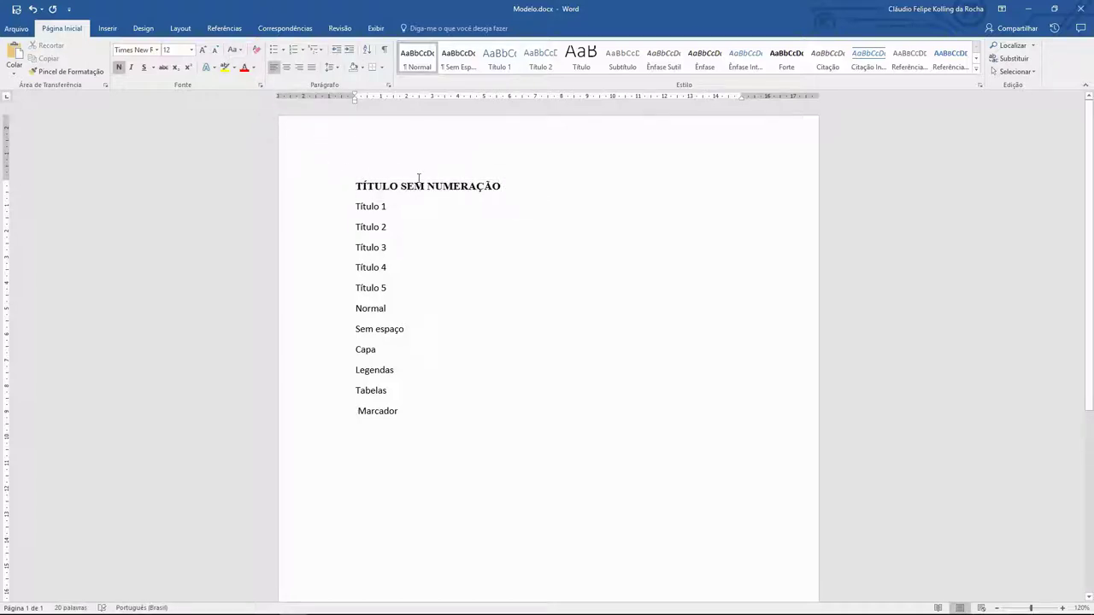
Bring up the Parágrafo settings for the TÍTULO SEM NUMERAÇÃO line.
drag(356, 185, 477, 192)
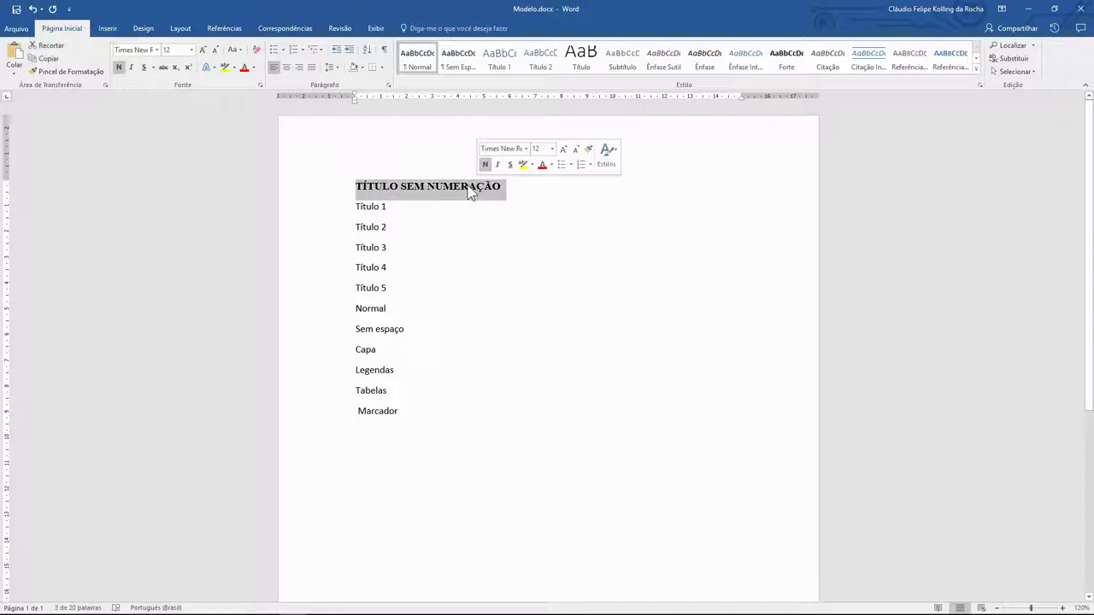
right_click(471, 193)
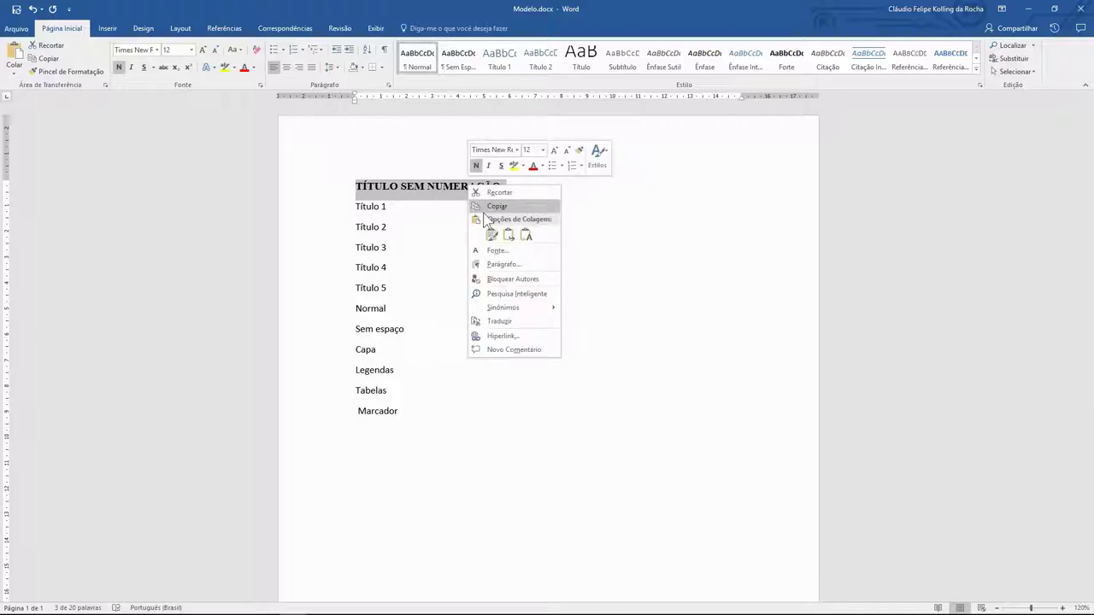
click(501, 265)
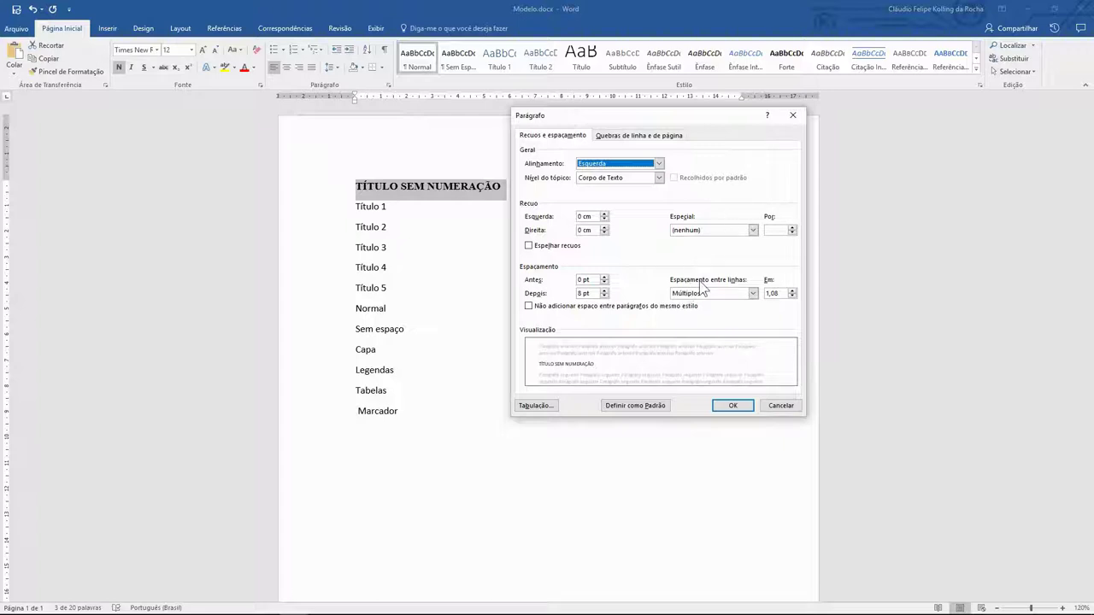
Set 1,5 linhas line spacing with 18 pt before and 18 pt after, and confirm.
click(754, 293)
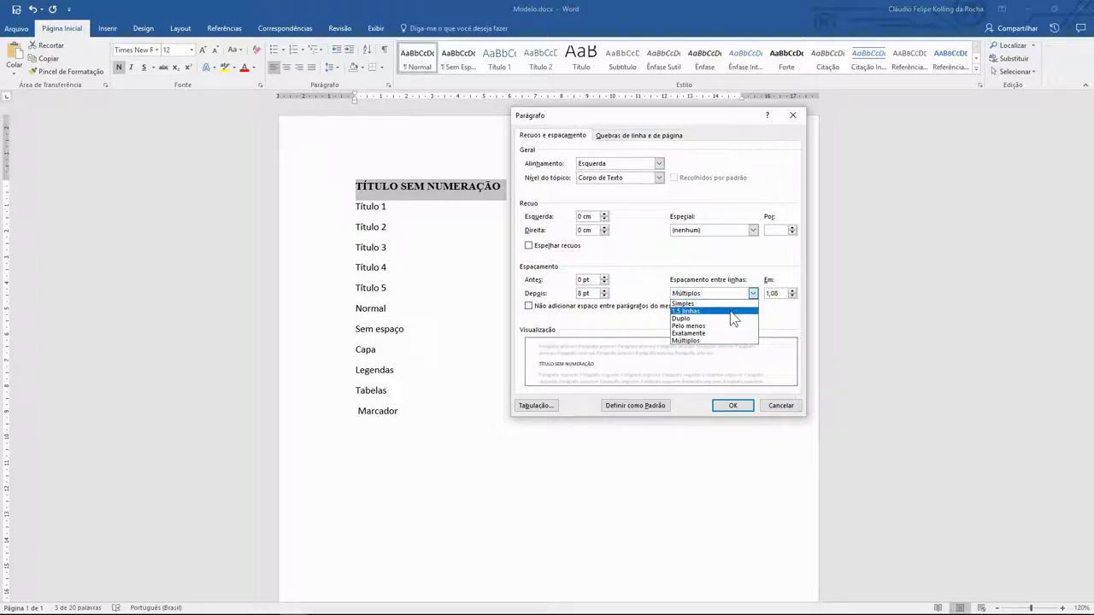
click(731, 313)
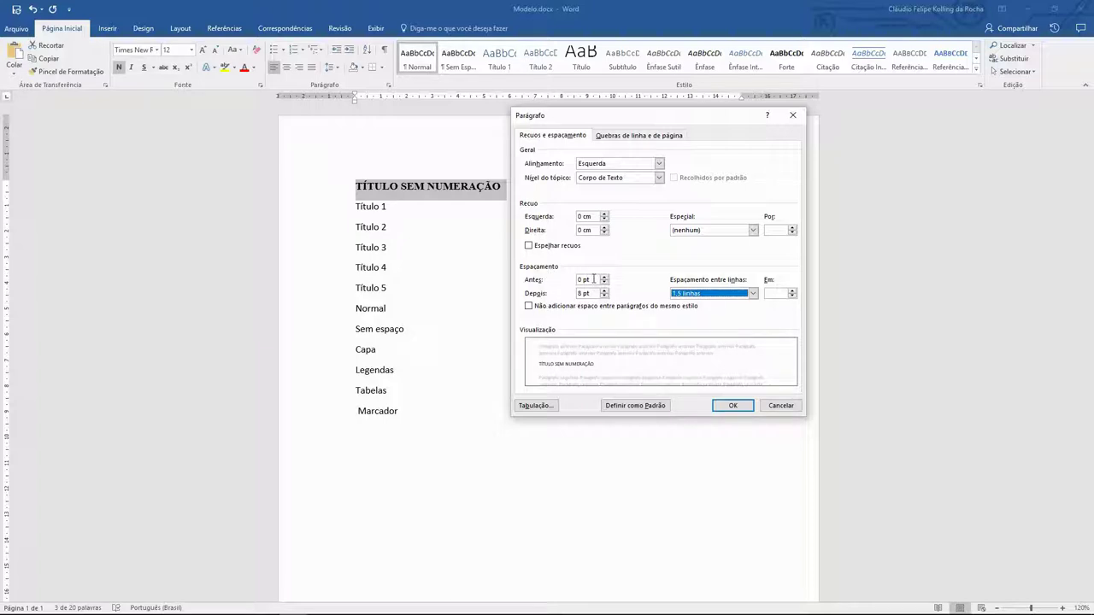
double_click(584, 279)
click(604, 278)
click(604, 278)
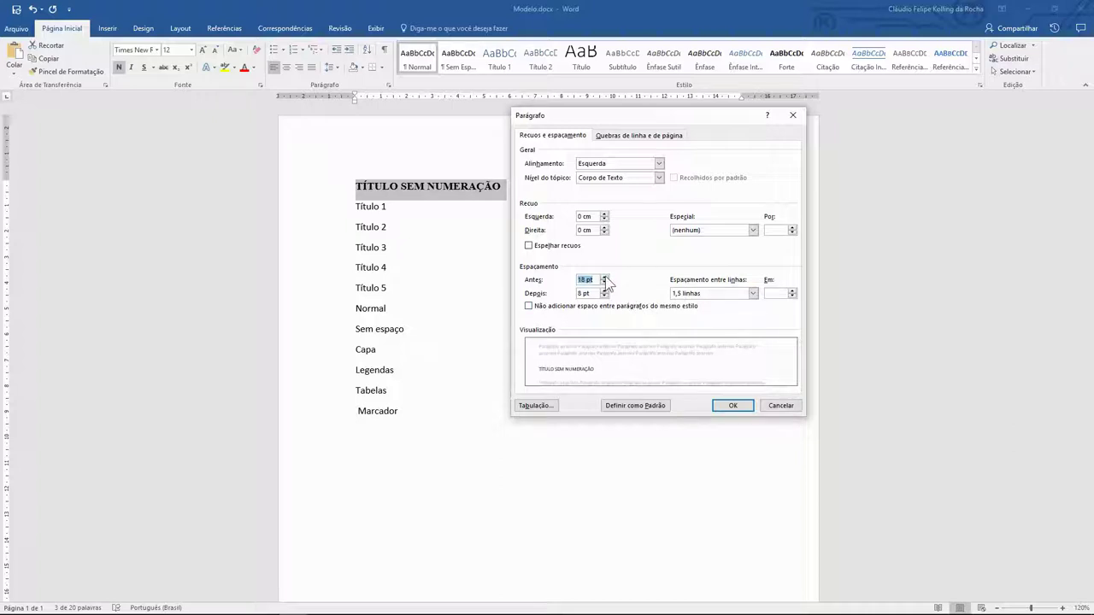
click(604, 291)
click(604, 291)
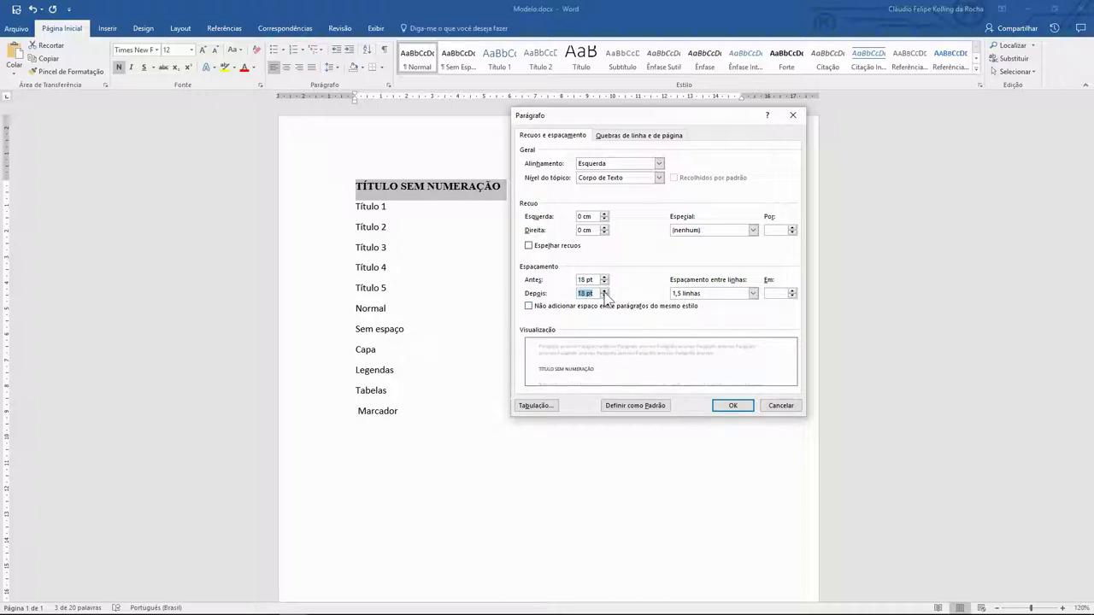
click(732, 406)
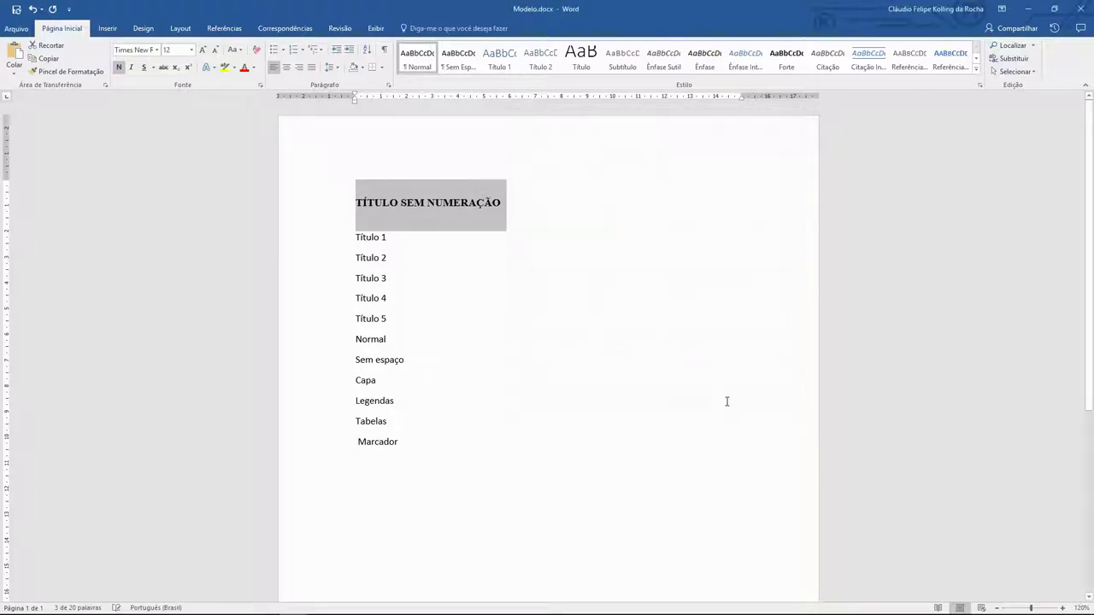
Update the Título style from the selected TÍTULO SEM NUMERAÇÃO heading, then select the Título 1 line.
click(403, 182)
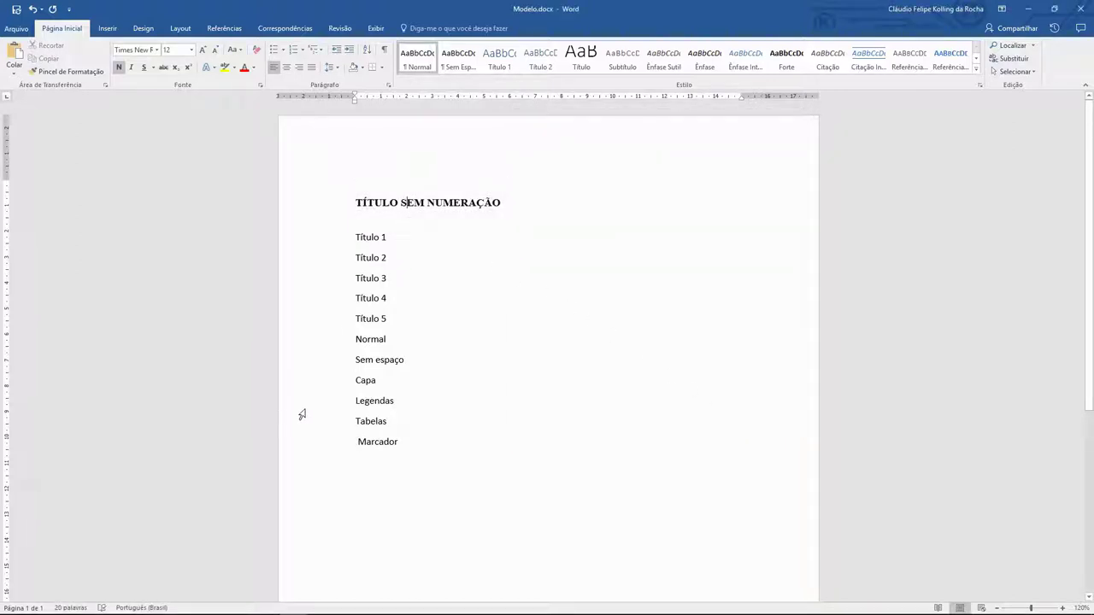
drag(501, 203, 418, 199)
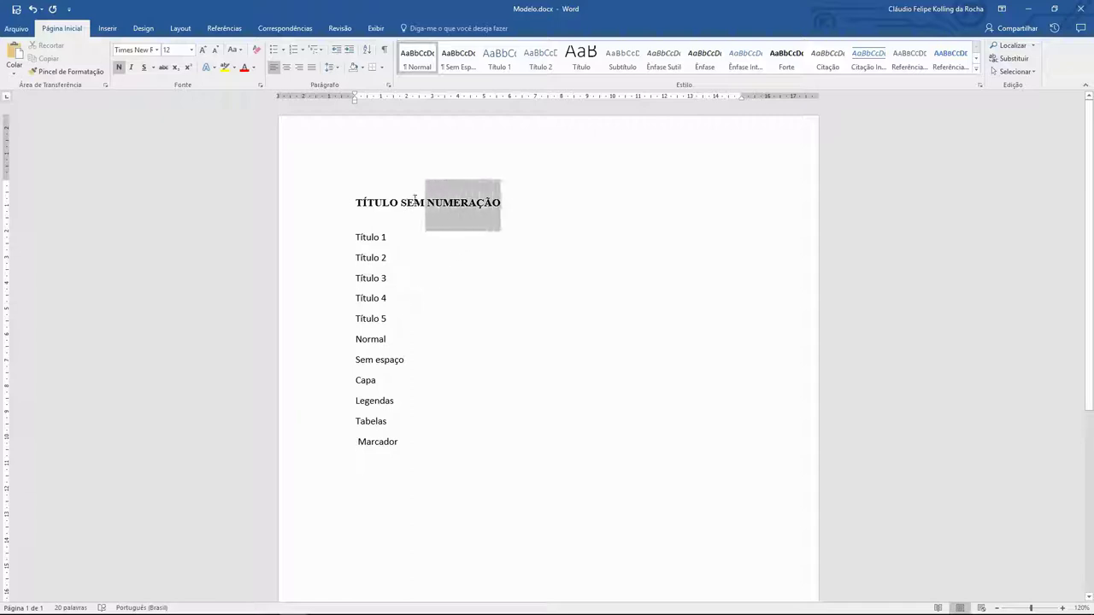
triple_click(418, 201)
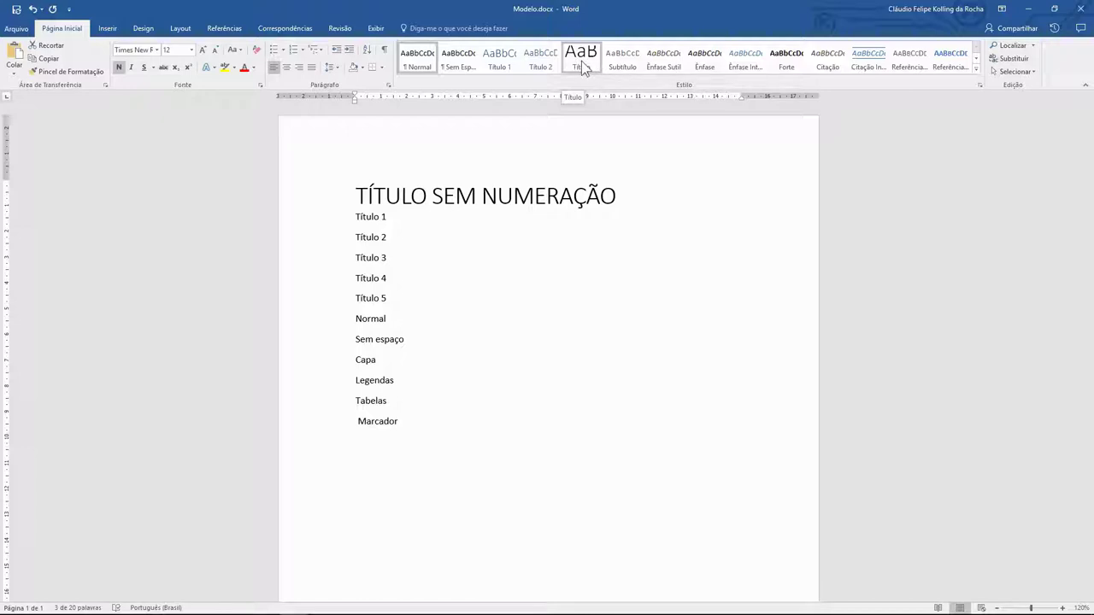
right_click(582, 63)
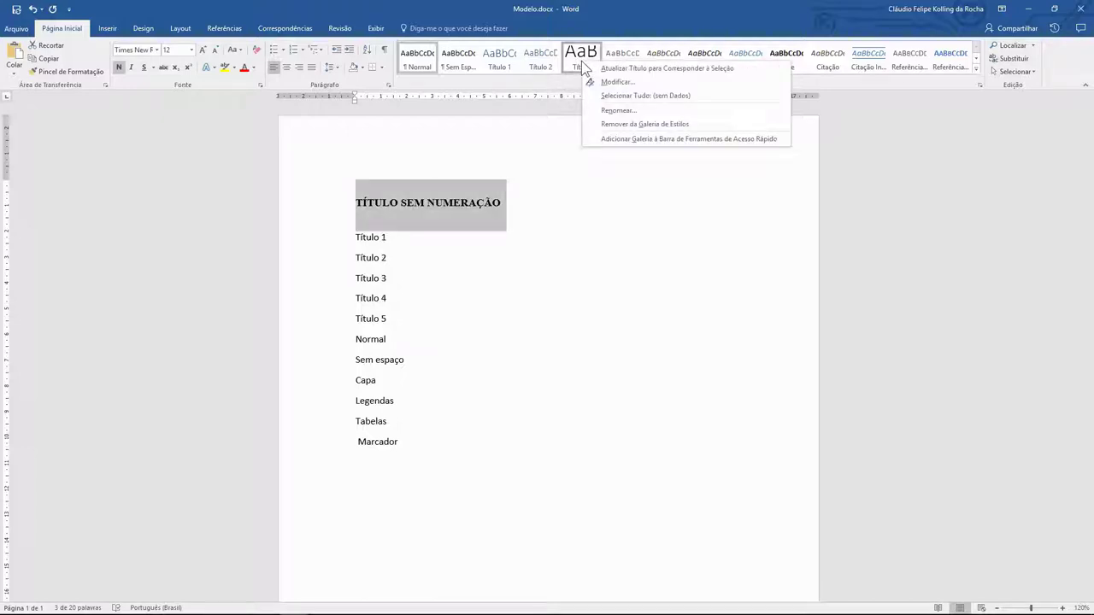
click(706, 66)
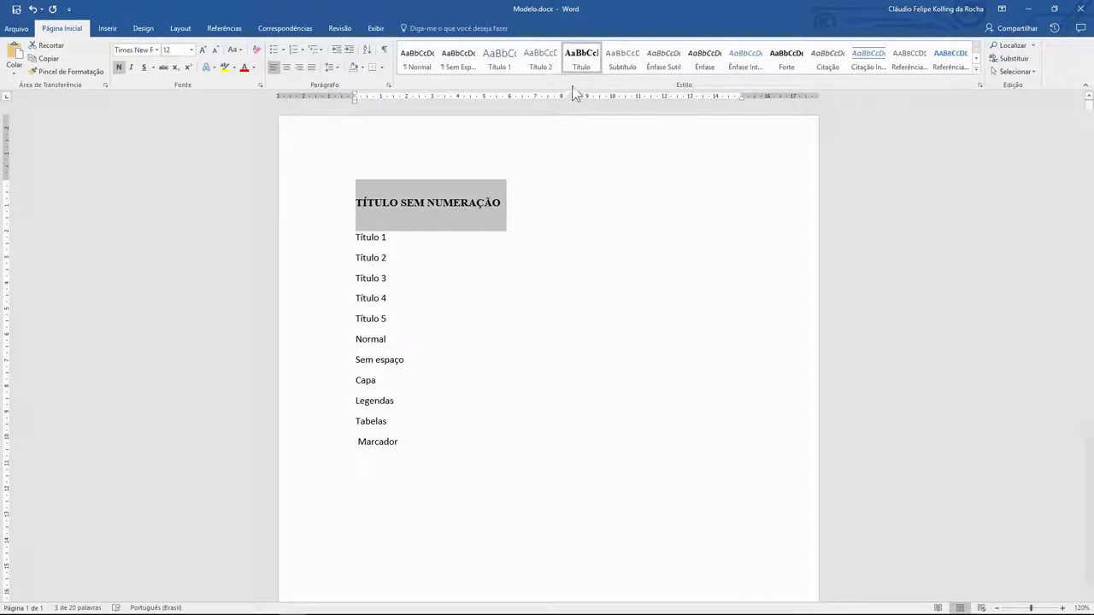
click(469, 203)
click(469, 203)
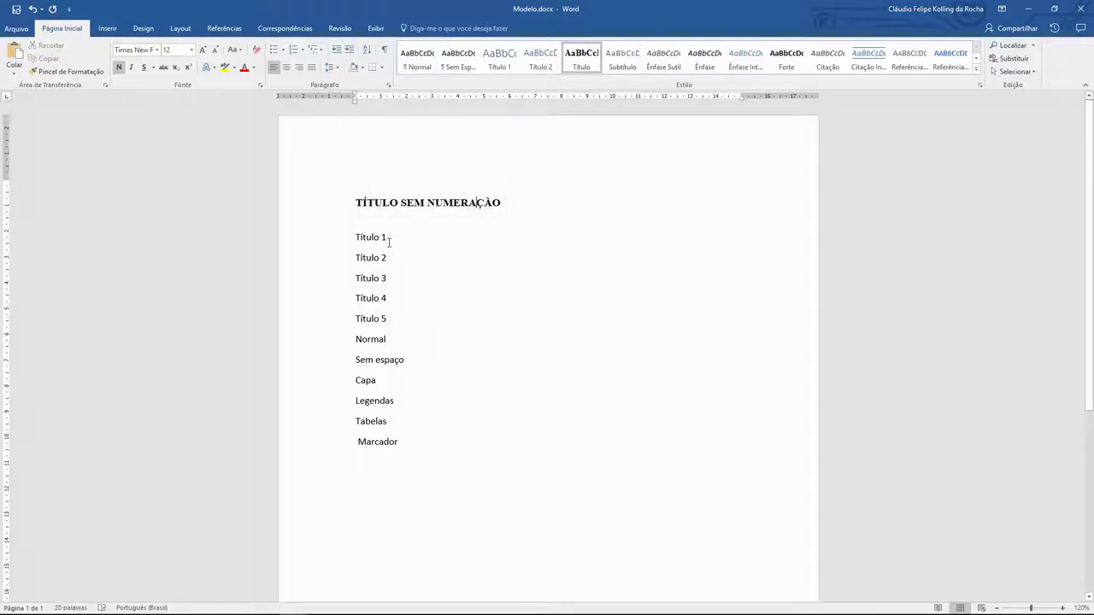
drag(390, 238, 356, 239)
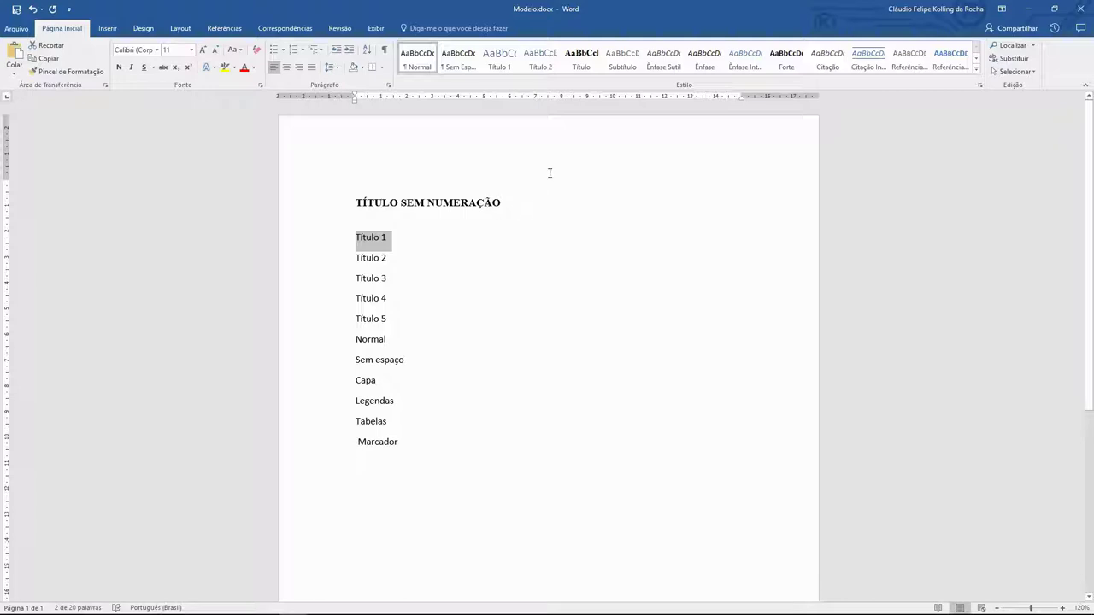
Apply the Título style to the Título 1 line and reselect it.
click(581, 69)
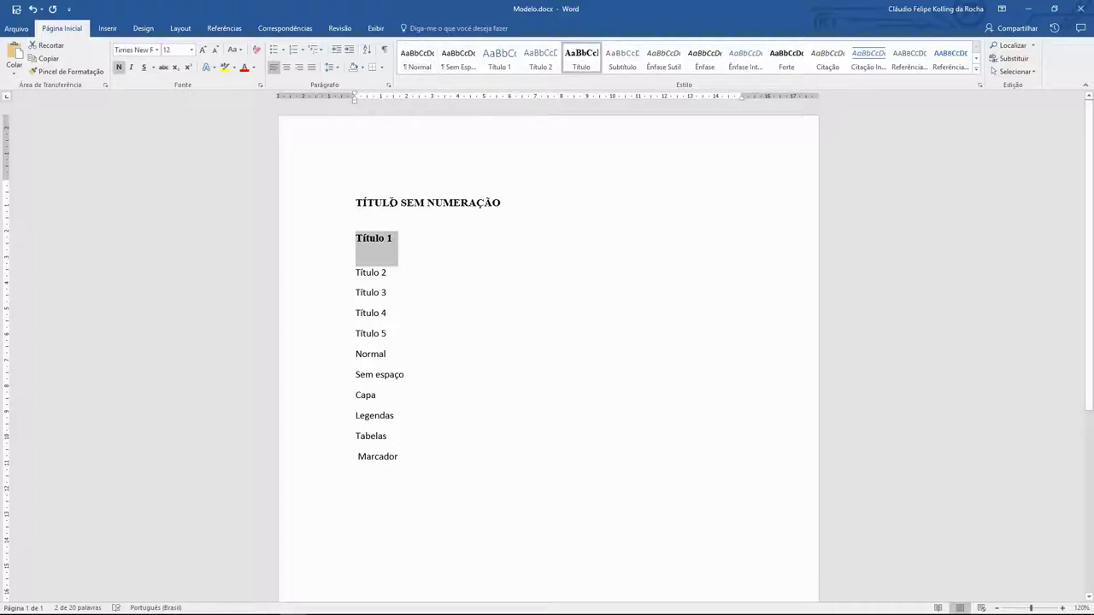
drag(356, 207, 504, 205)
drag(397, 240, 368, 240)
click(406, 253)
mouse_move(356, 239)
mouse_down()
mouse_move(391, 239)
mouse_move(394, 250)
mouse_up()
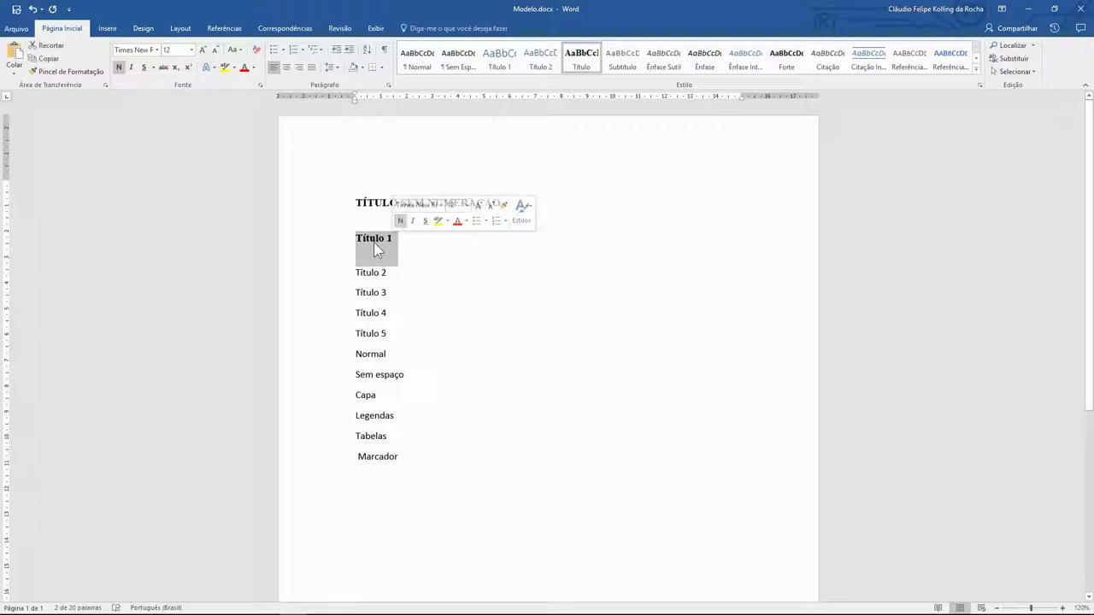
Change the Título 1 text to MAIÚSCULAS so it reads TÍTULO 1.
click(241, 51)
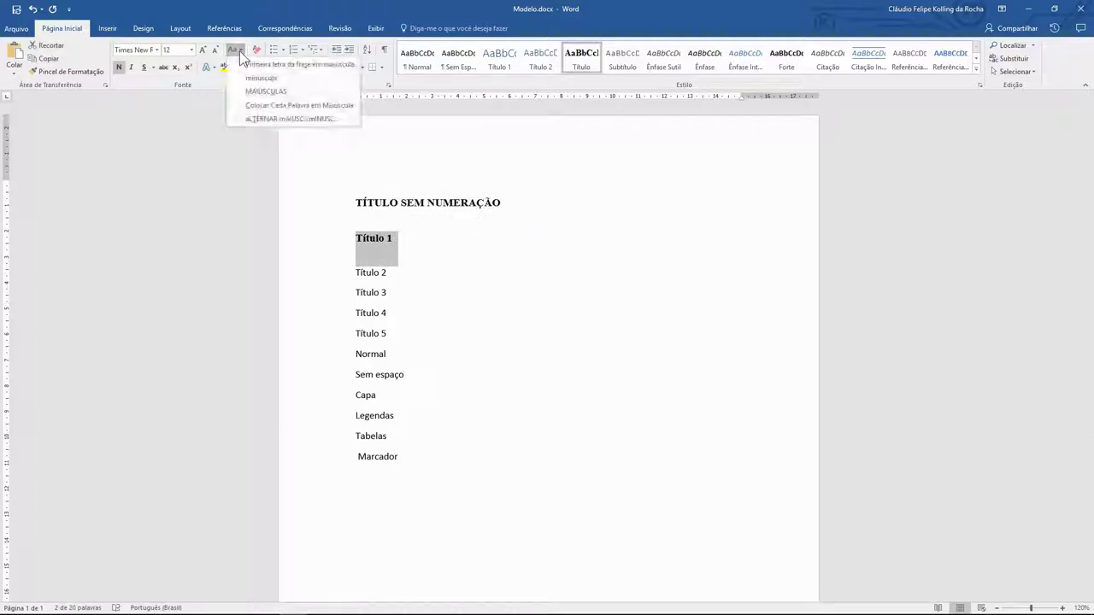
click(254, 91)
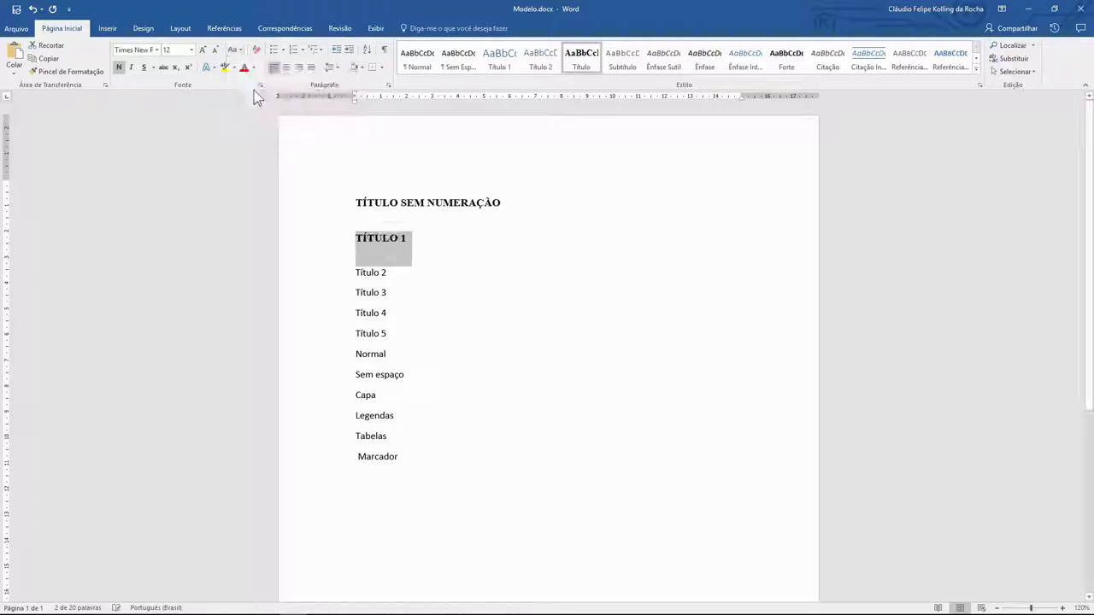
click(395, 239)
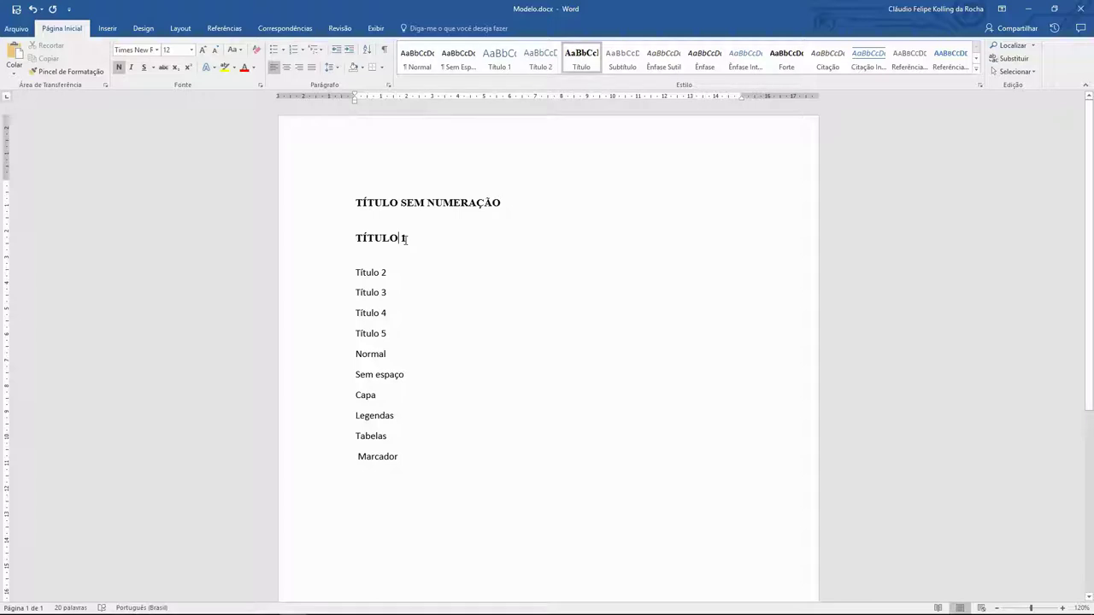
triple_click(402, 242)
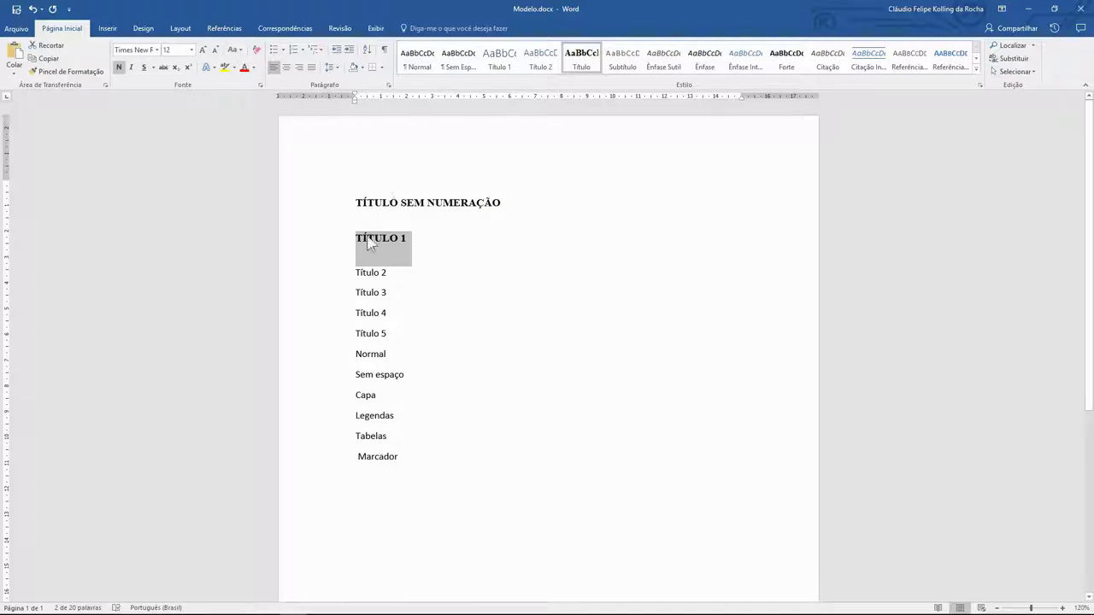
click(444, 249)
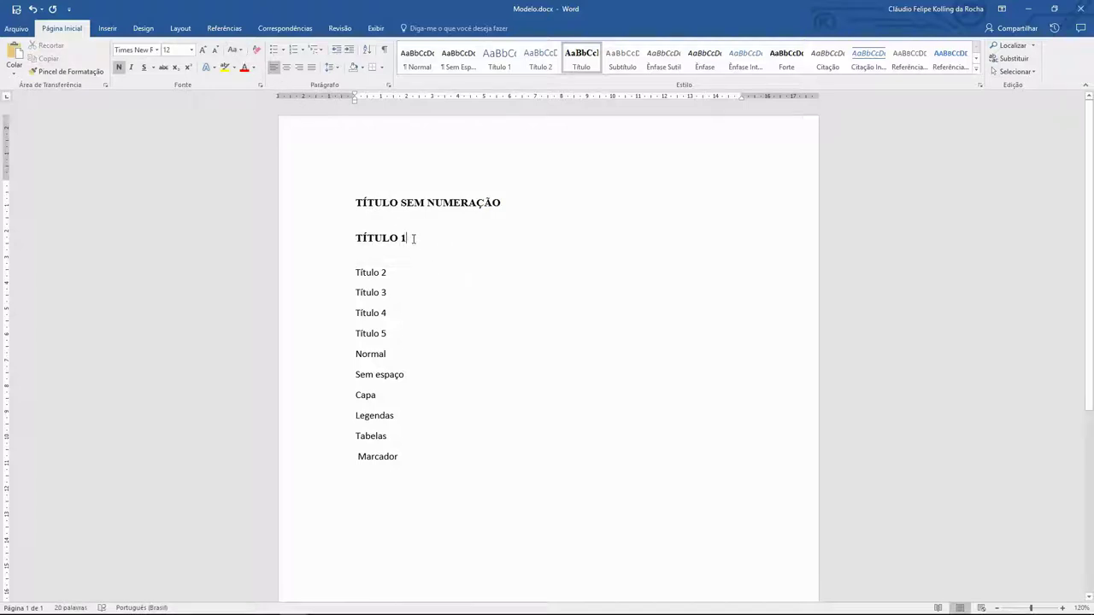
triple_click(368, 238)
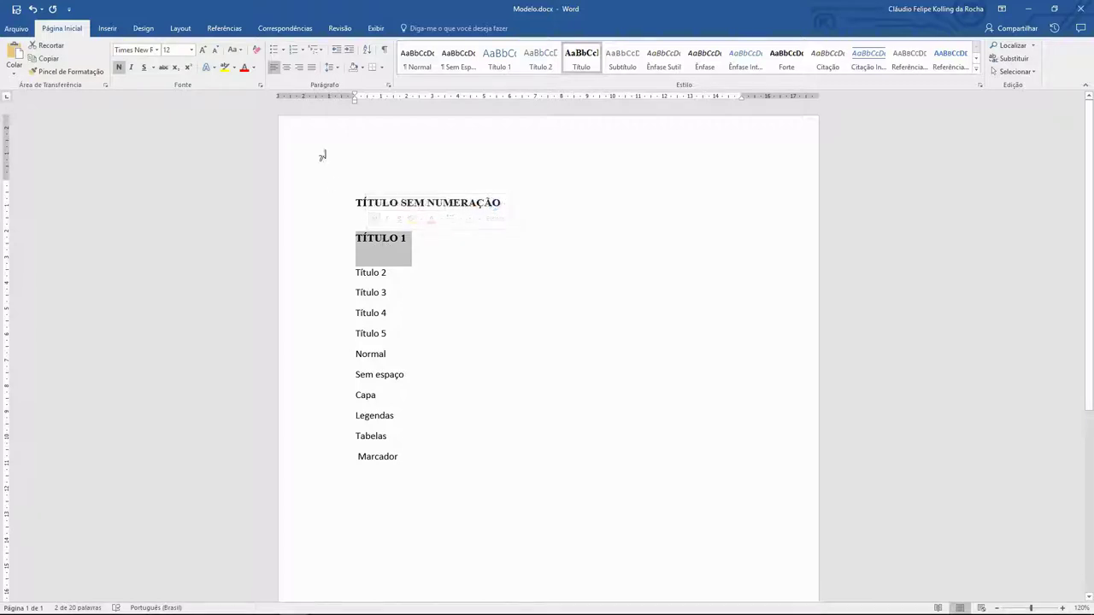
Try a numbered heading list on TÍTULO 1, then undo it because it changed the font.
click(304, 49)
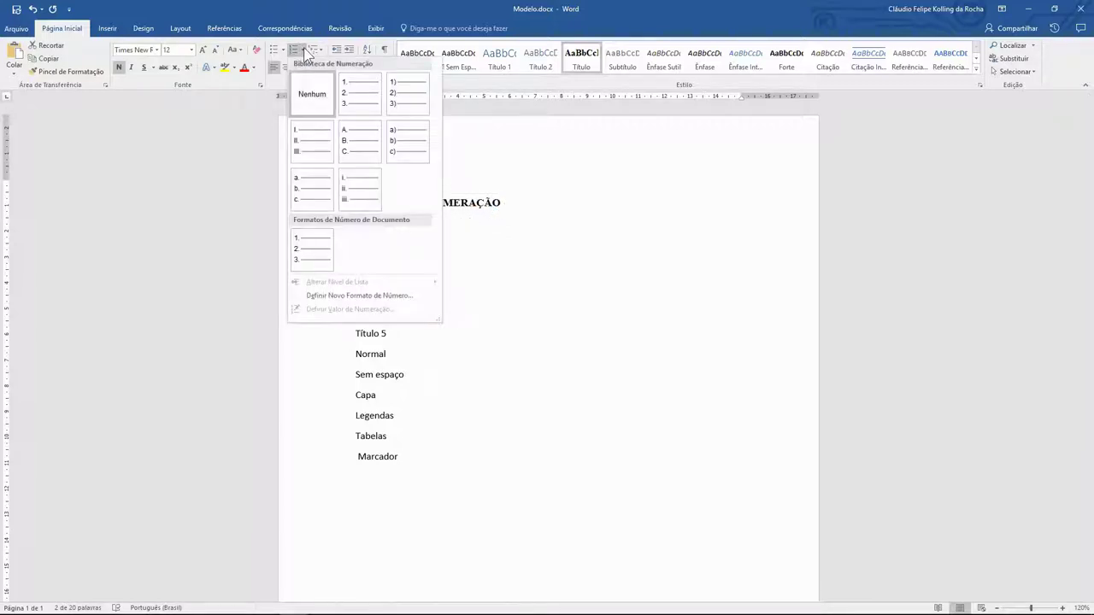
click(306, 51)
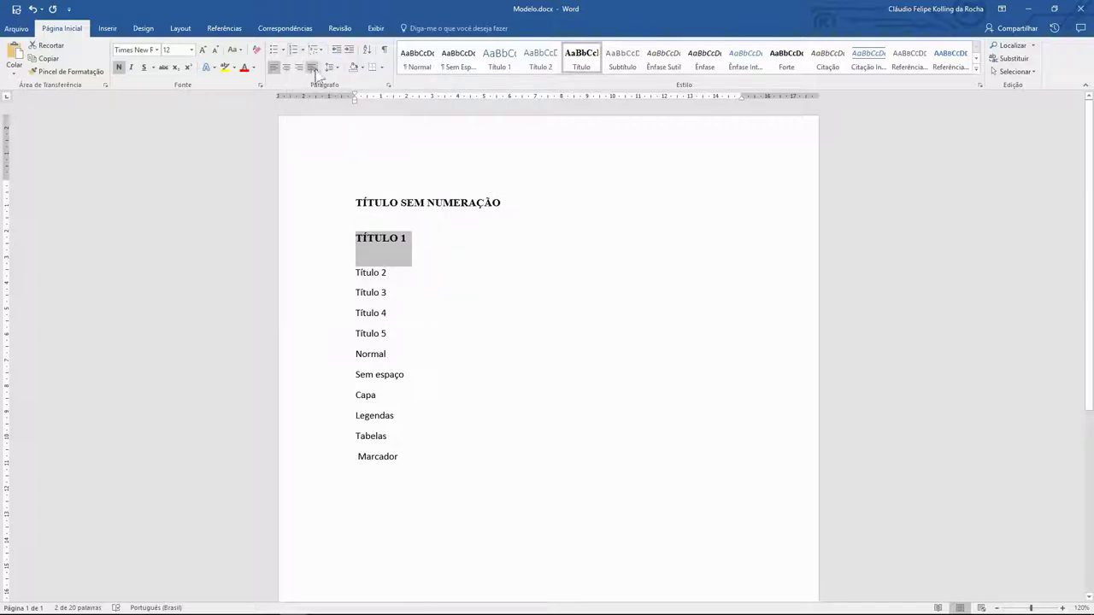
click(315, 51)
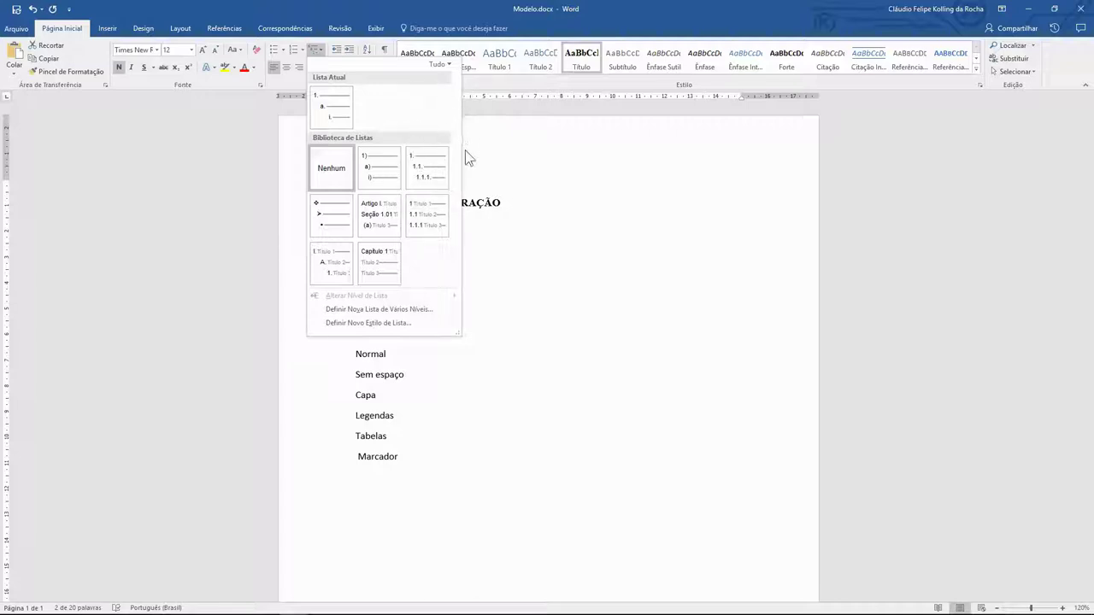
mouse_move(427, 168)
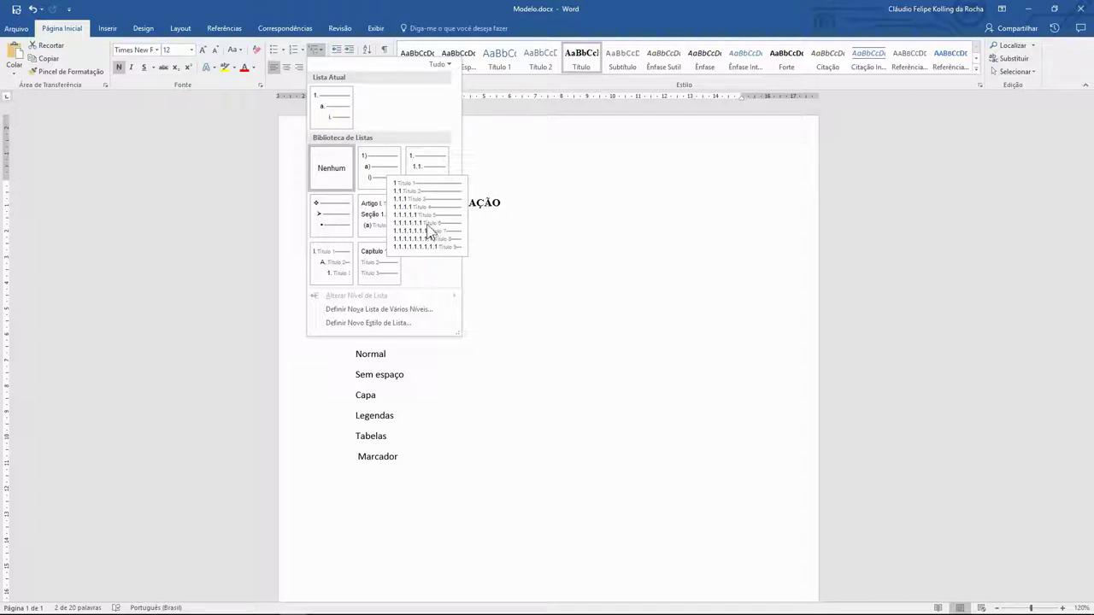
click(430, 230)
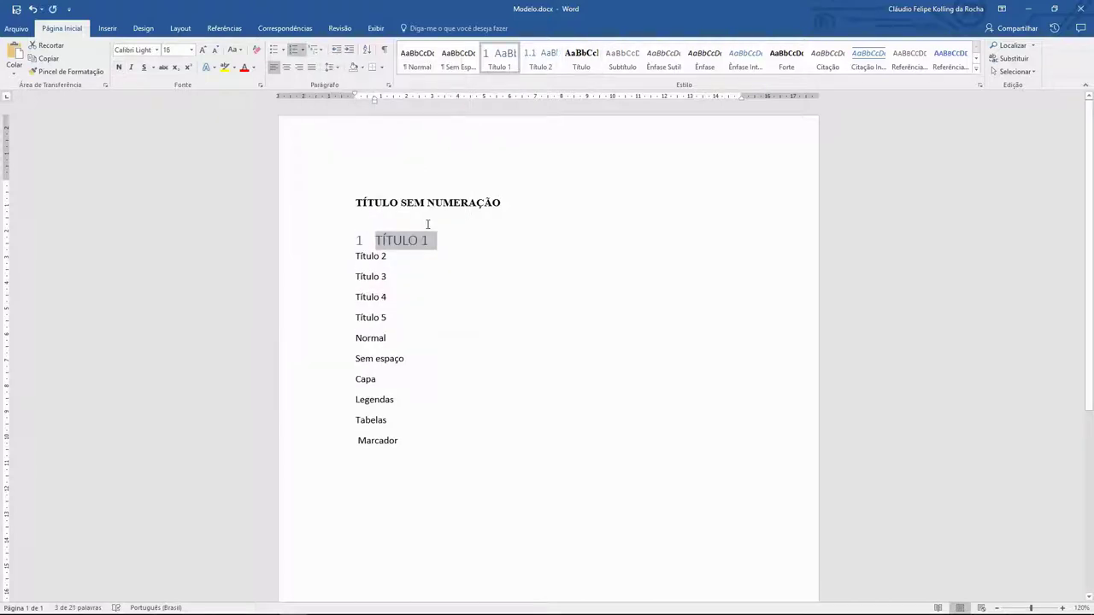
mouse_move(401, 240)
click(322, 48)
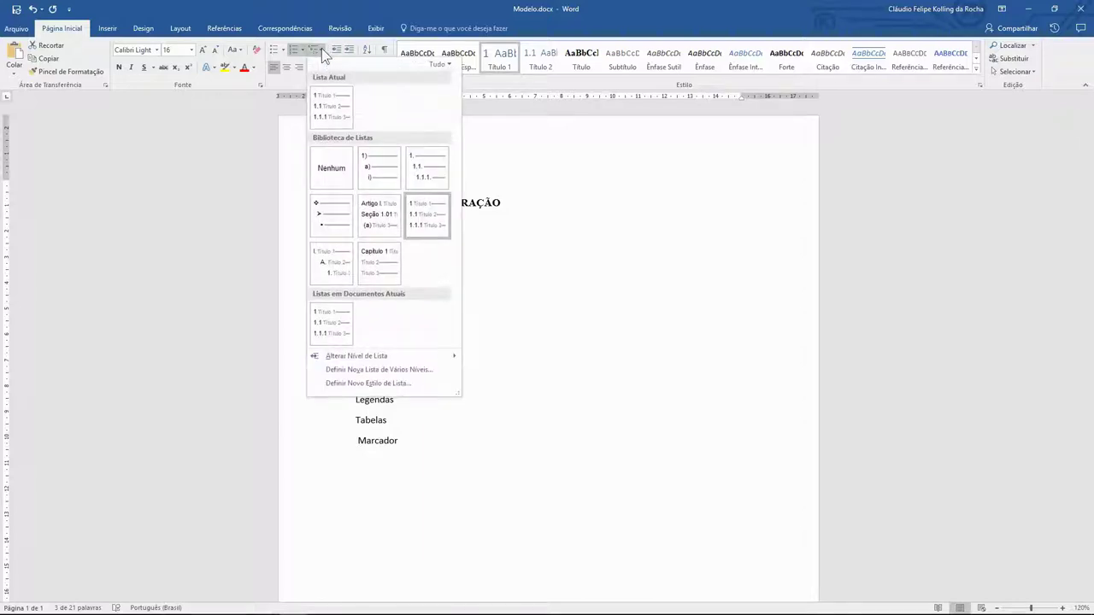
click(428, 175)
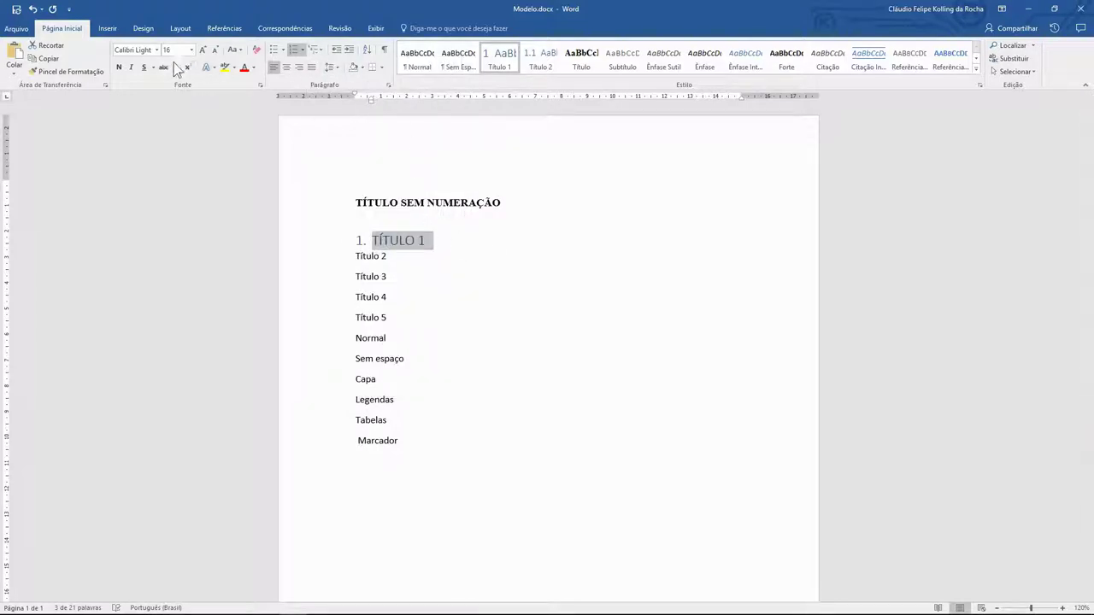
click(32, 9)
click(32, 8)
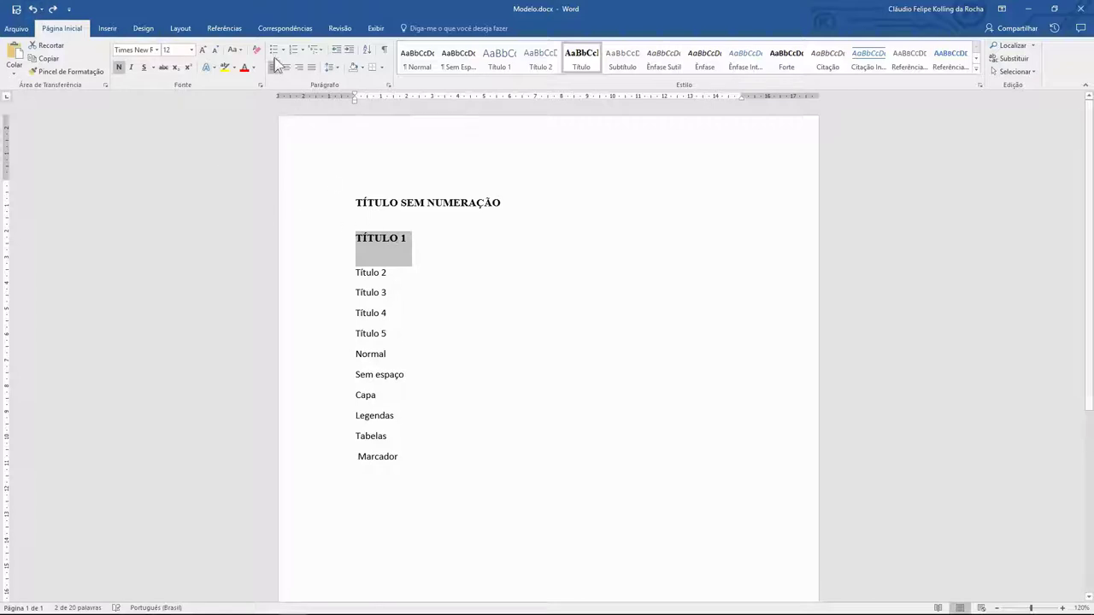
Number TÍTULO 1 with the 1 / 1.1 / 1.1.1 multilevel list.
click(324, 50)
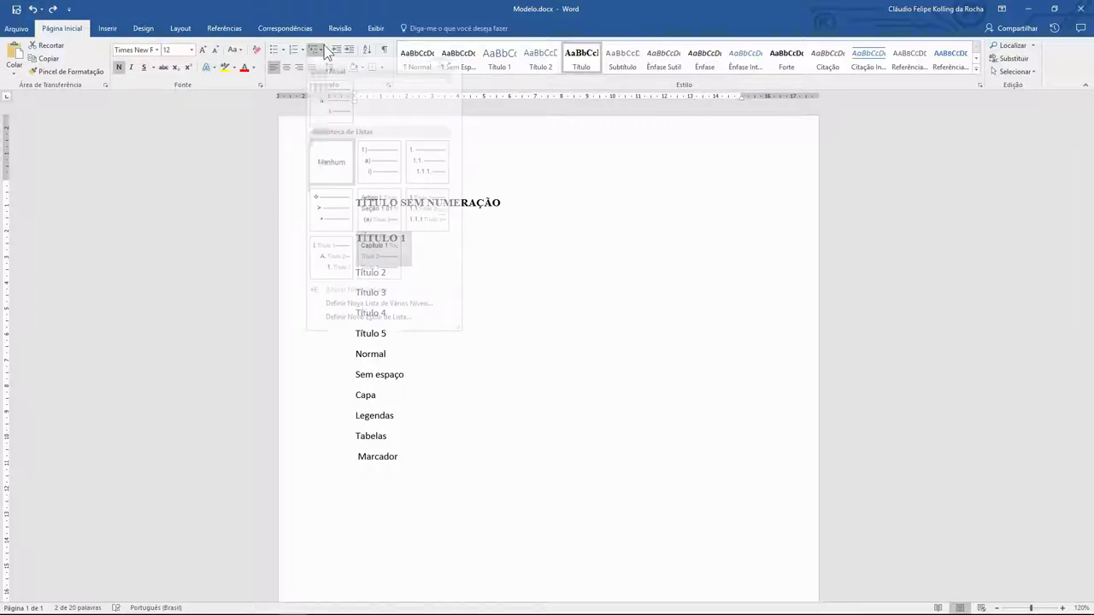
click(434, 176)
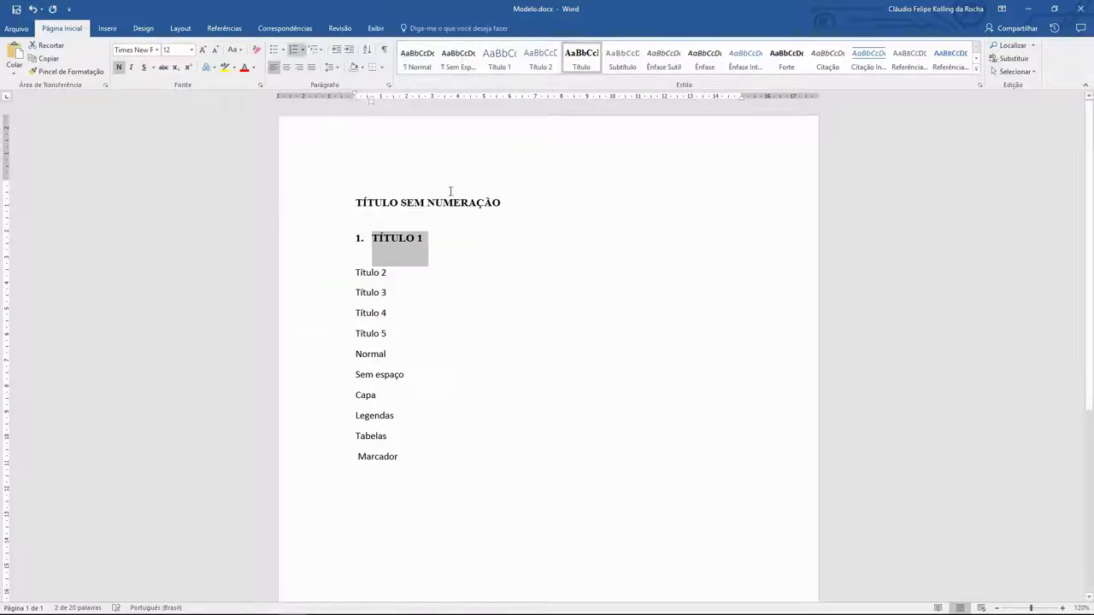
click(440, 239)
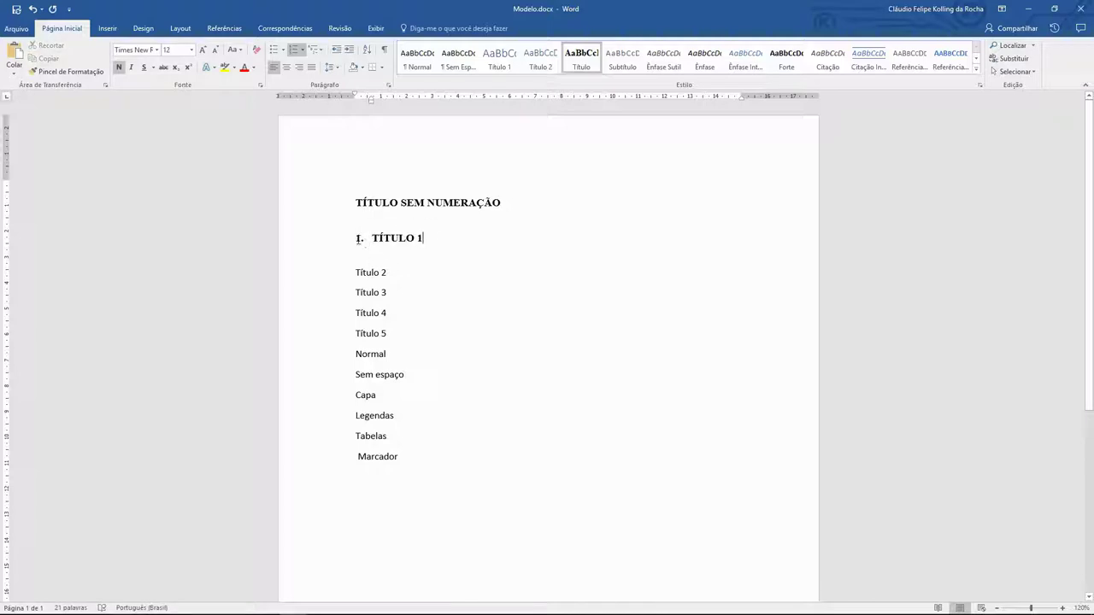
click(359, 240)
Delete the trailing period from the level-1 number format in a new multilevel list definition.
right_click(359, 239)
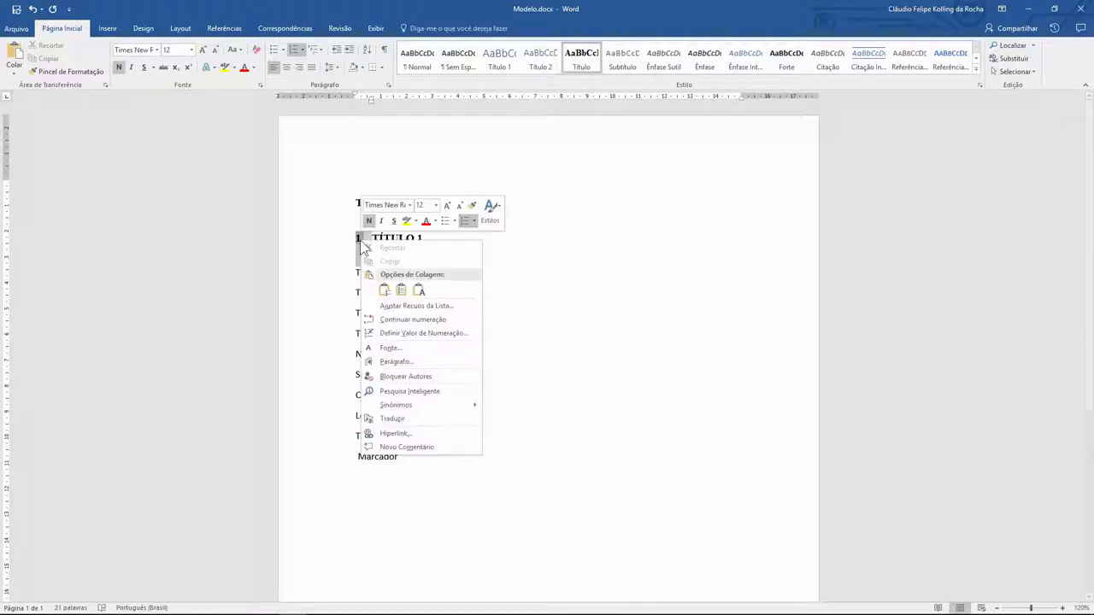
click(417, 305)
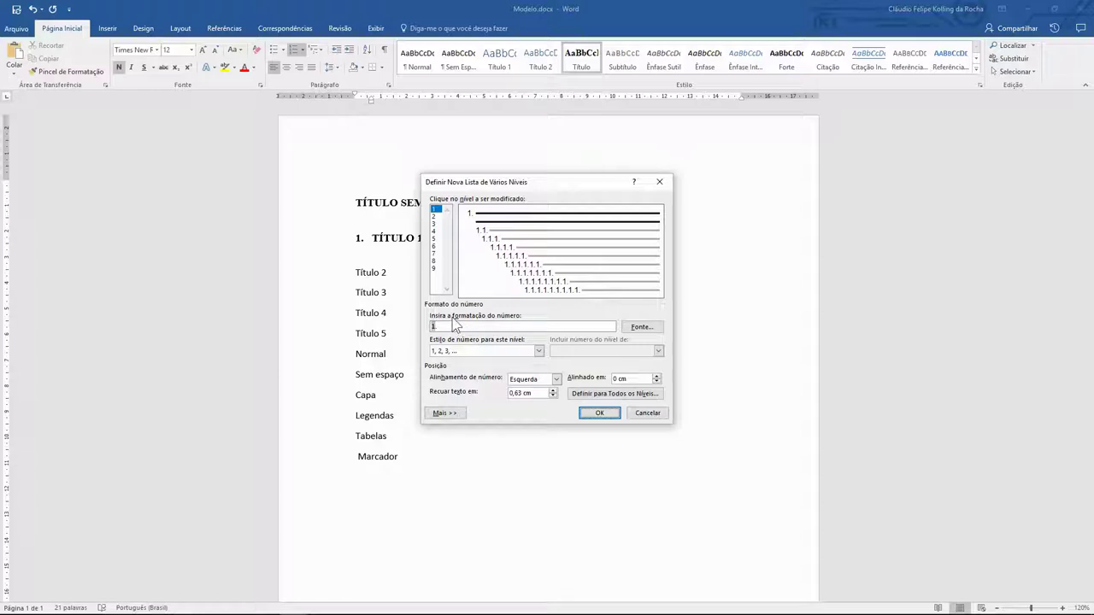
click(445, 326)
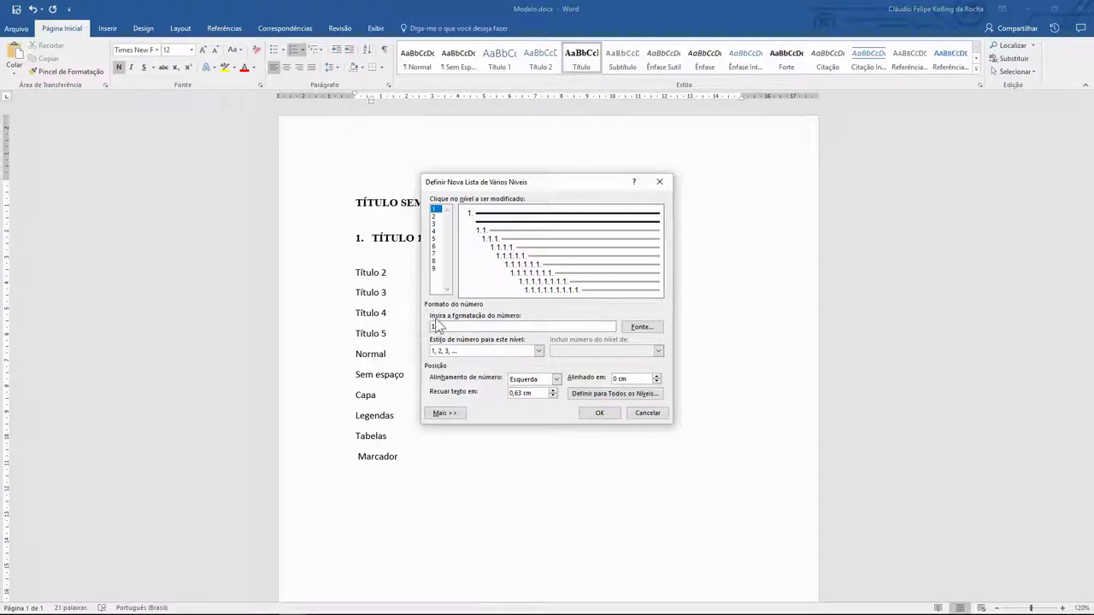
key(BackSpace)
key(BackSpace)
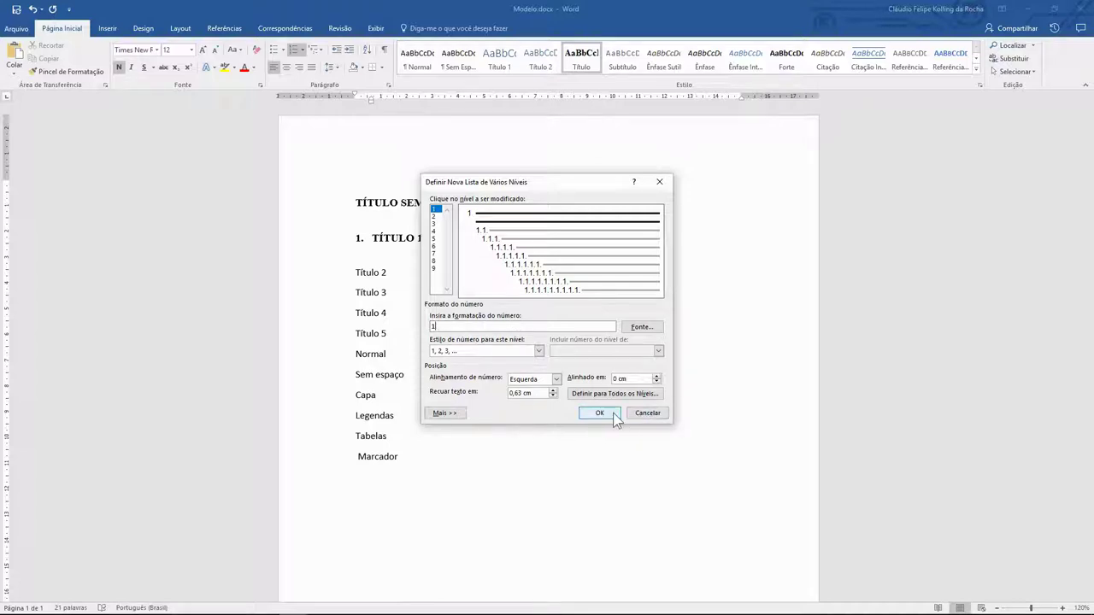
click(601, 414)
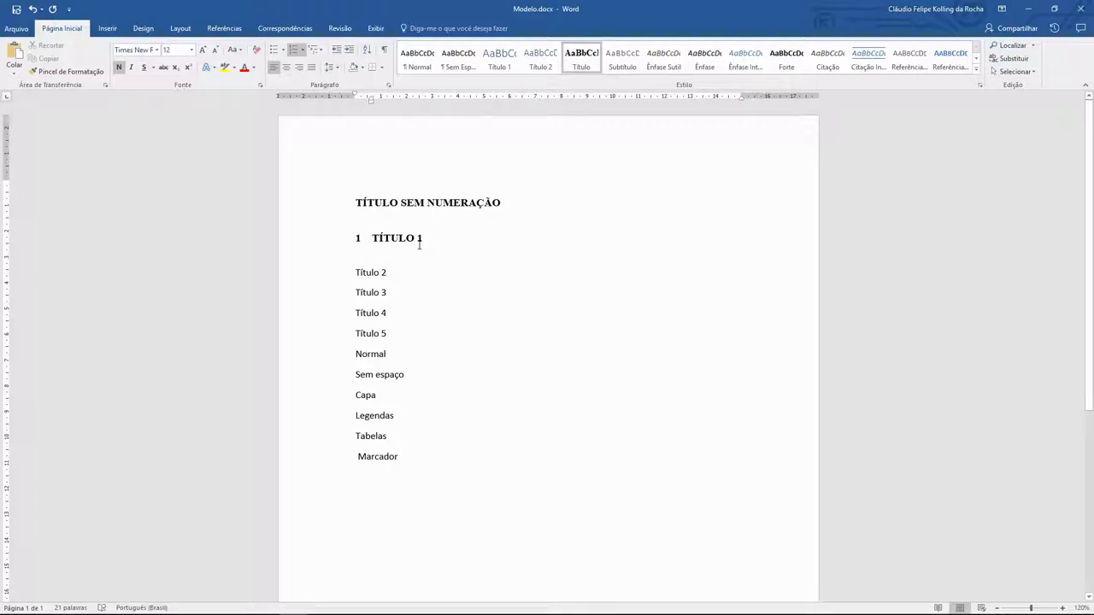
Update the Título 1 style to match the numbered bold TÍTULO 1 heading.
drag(426, 239, 373, 240)
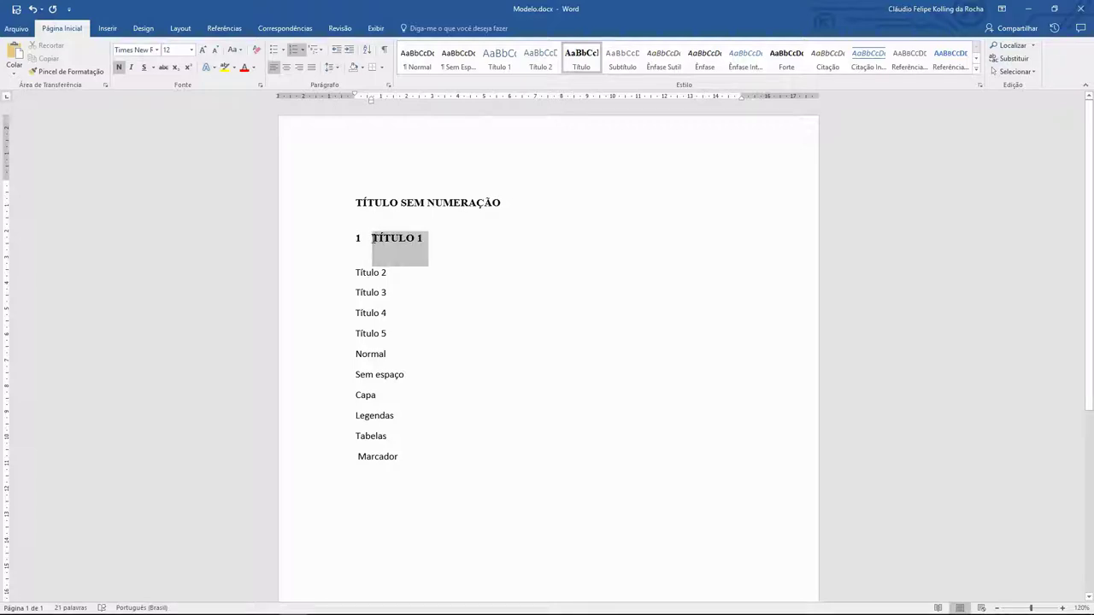
right_click(579, 58)
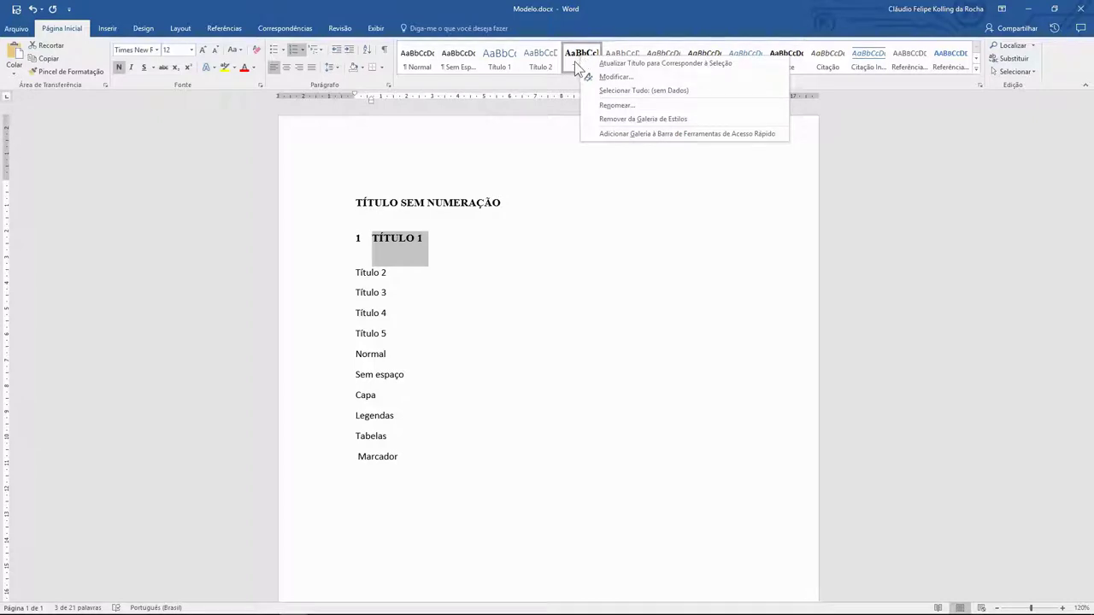
click(573, 194)
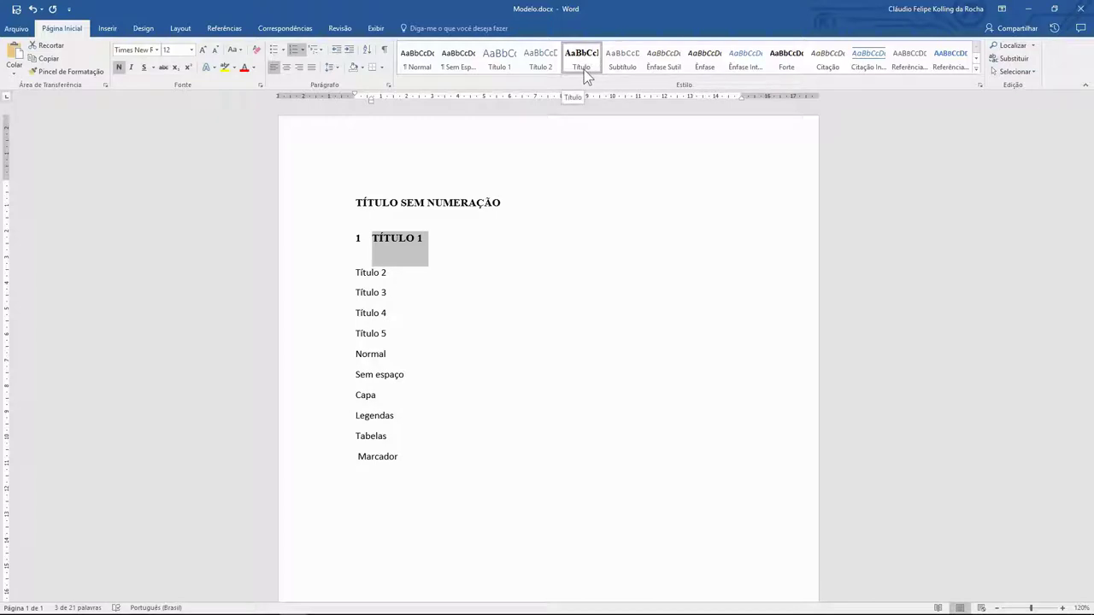
right_click(504, 73)
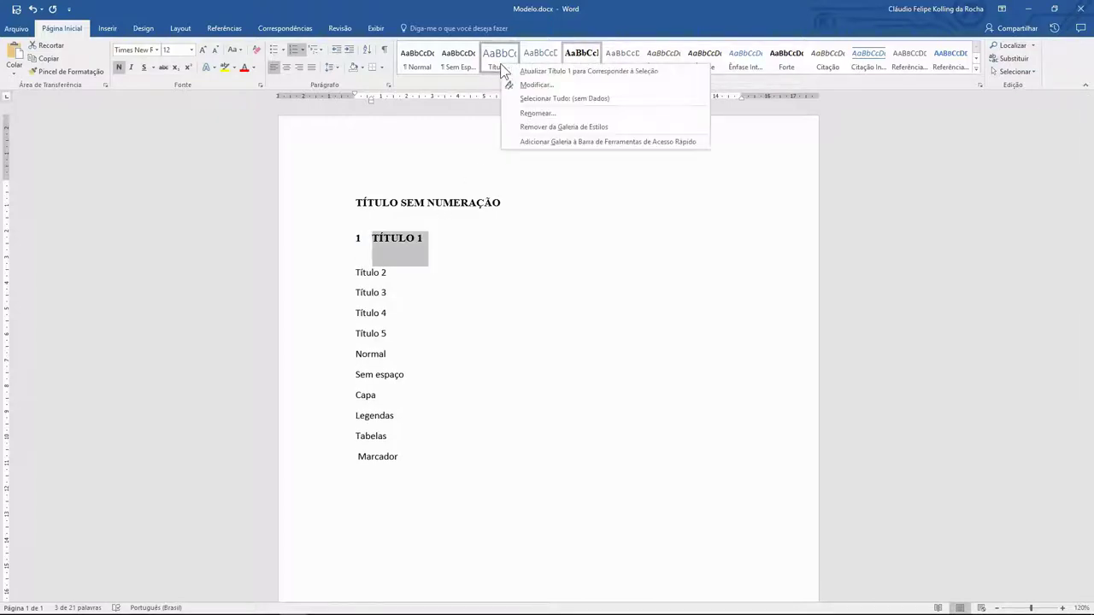
click(625, 73)
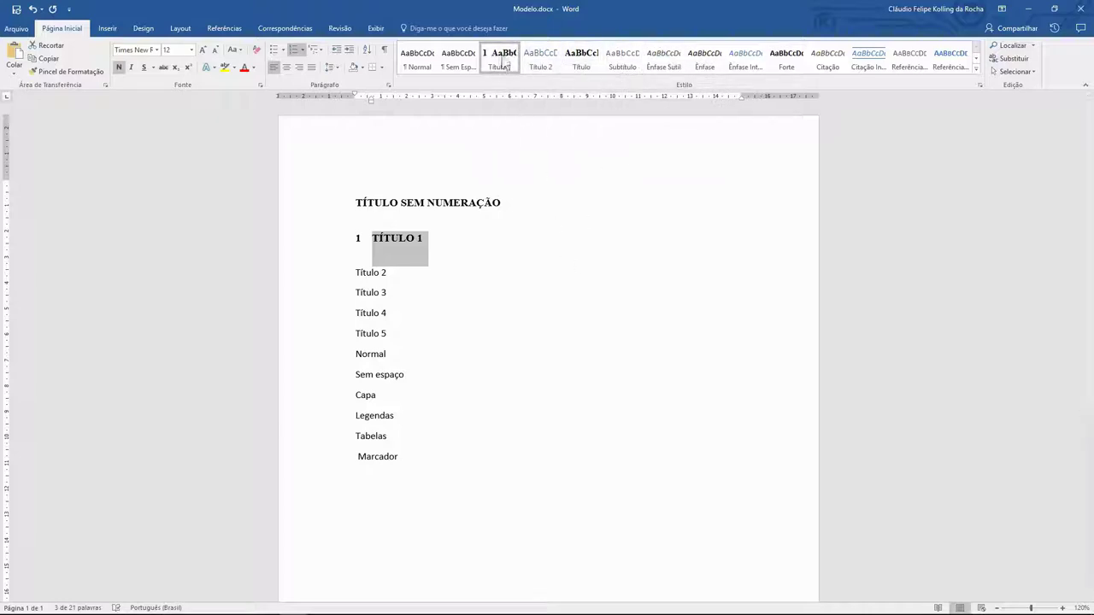
mouse_move(397, 240)
click(436, 244)
Make the Título 2 line a numbered heading in all capitals, without bold.
click(391, 272)
drag(391, 272, 354, 273)
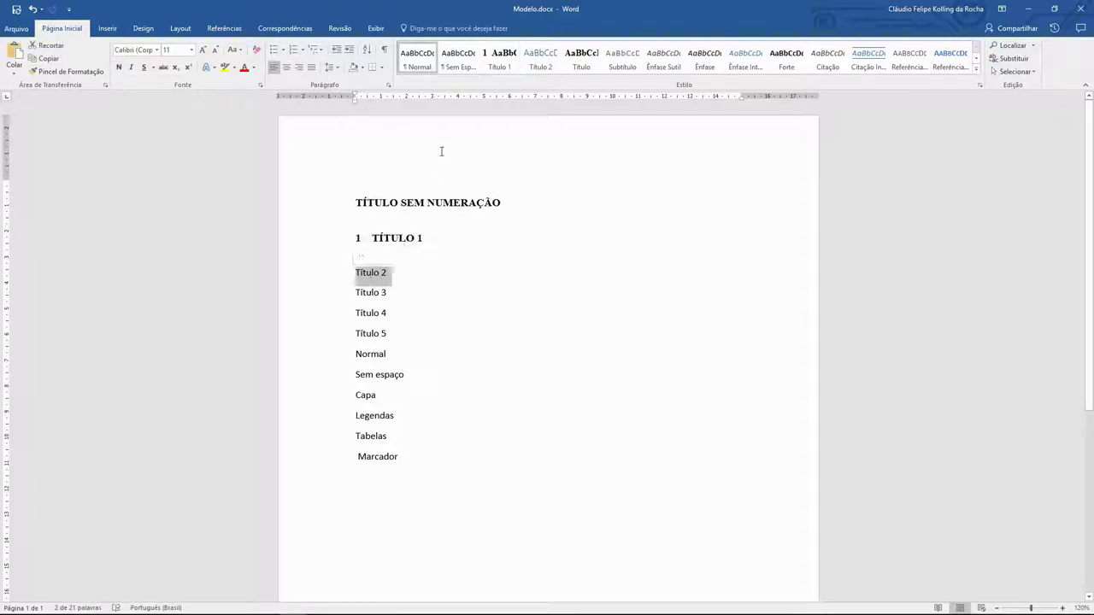
click(500, 58)
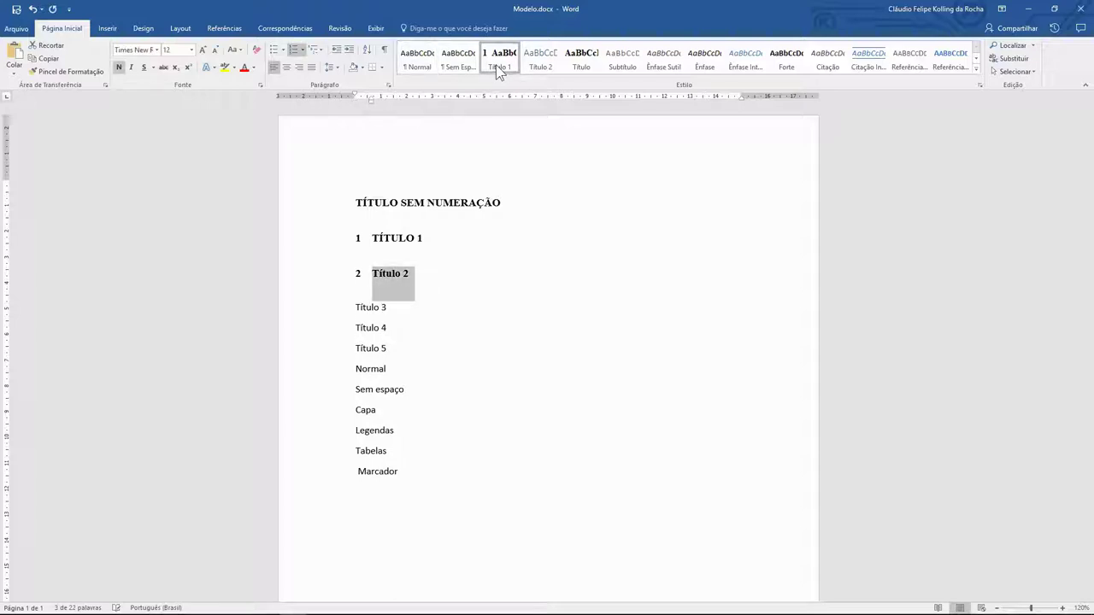
mouse_move(371, 273)
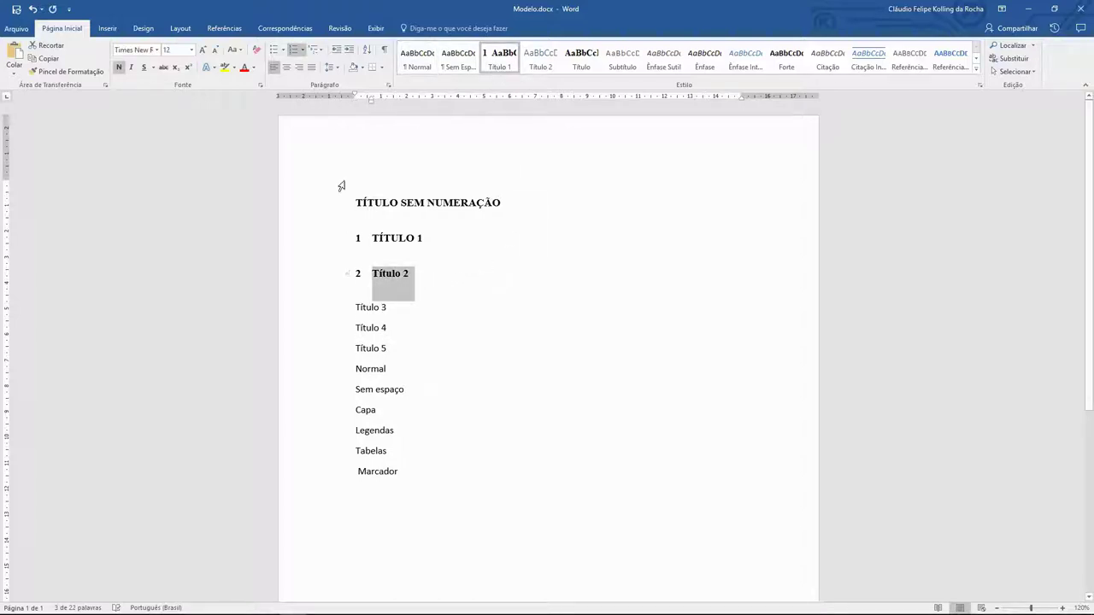
click(243, 50)
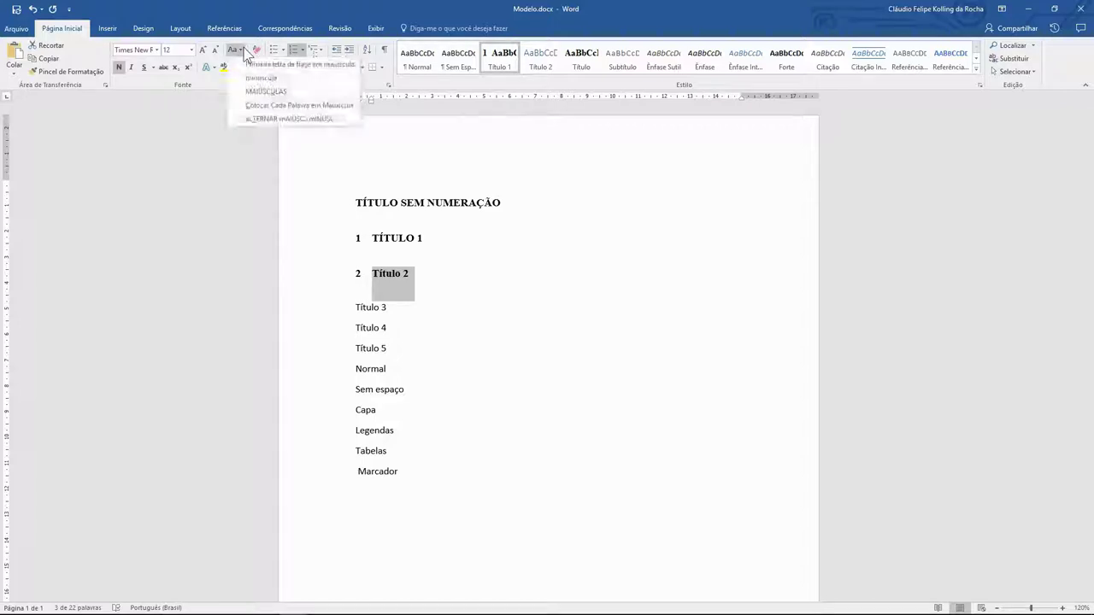
click(257, 91)
click(119, 68)
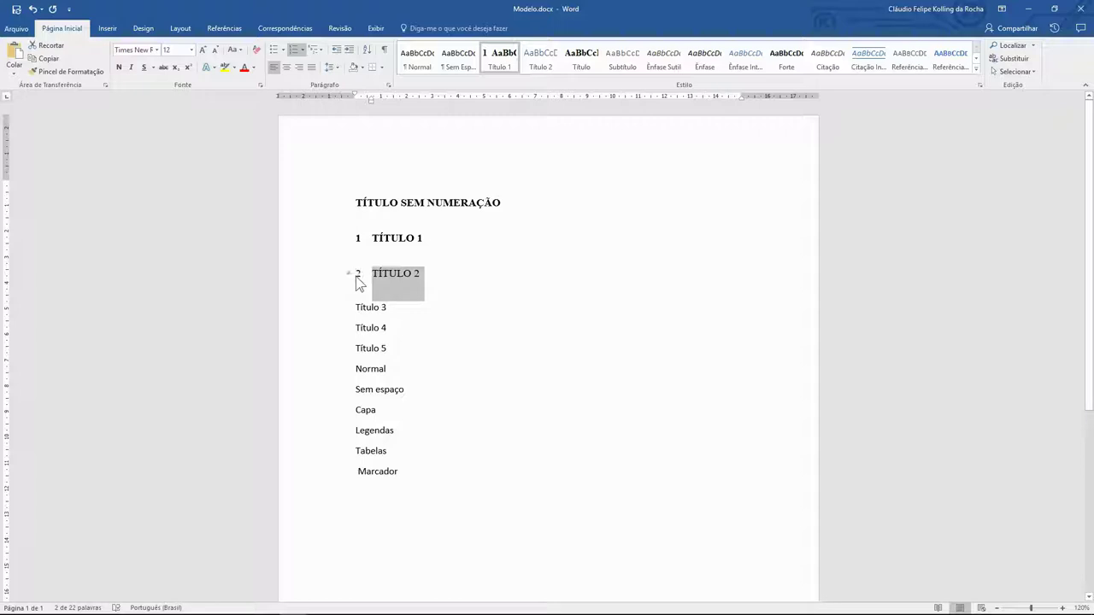
Demote TÍTULO 2 one level with Aumentar Recuo so it is numbered 1.1.
mouse_move(359, 278)
click(359, 275)
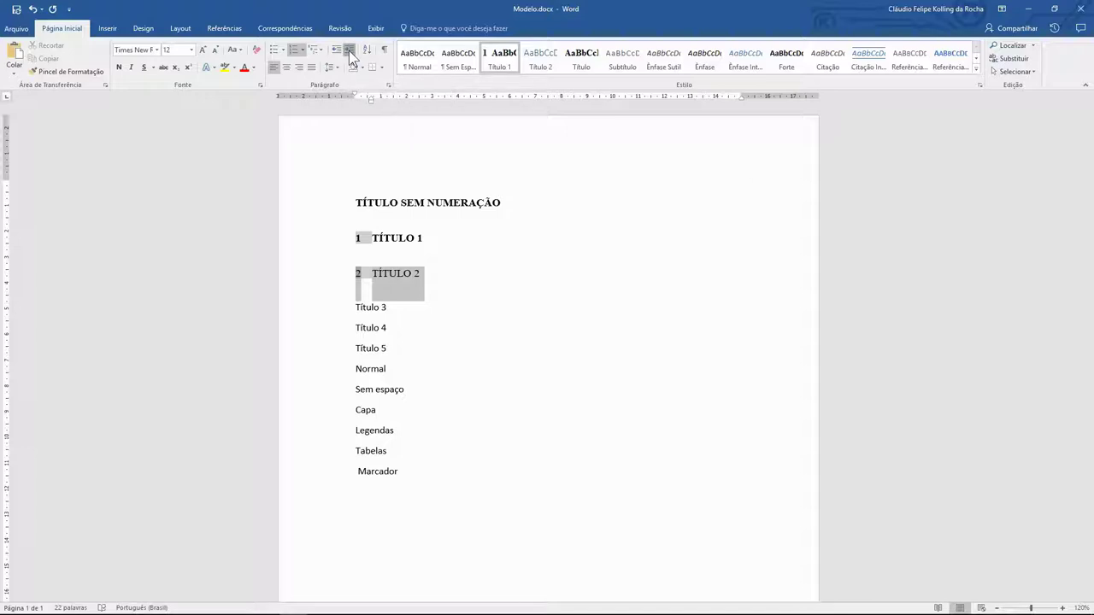
click(316, 211)
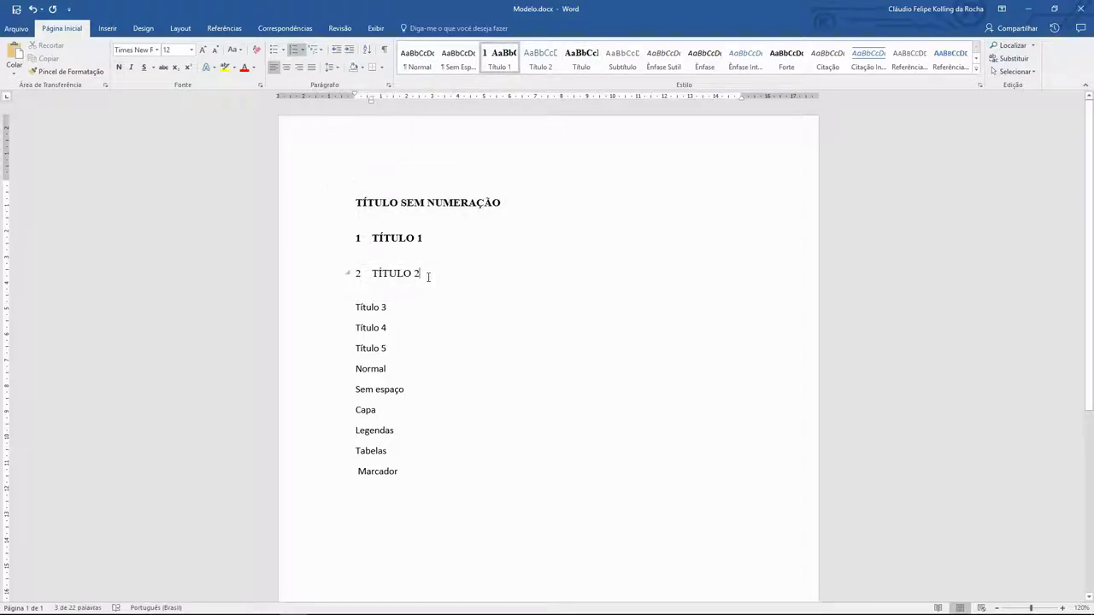
drag(422, 274, 368, 274)
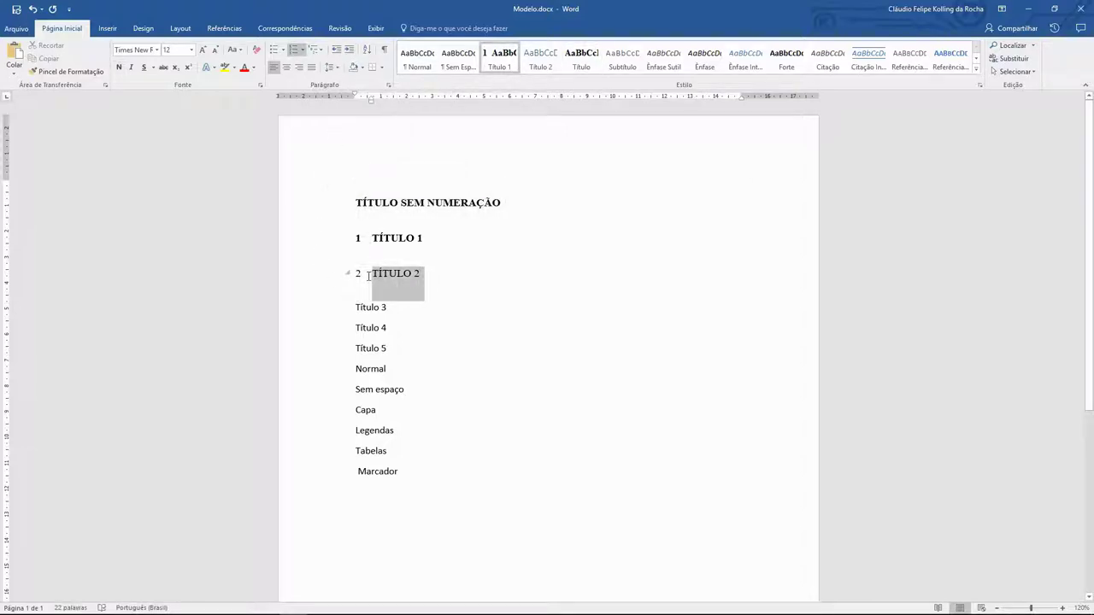
click(346, 46)
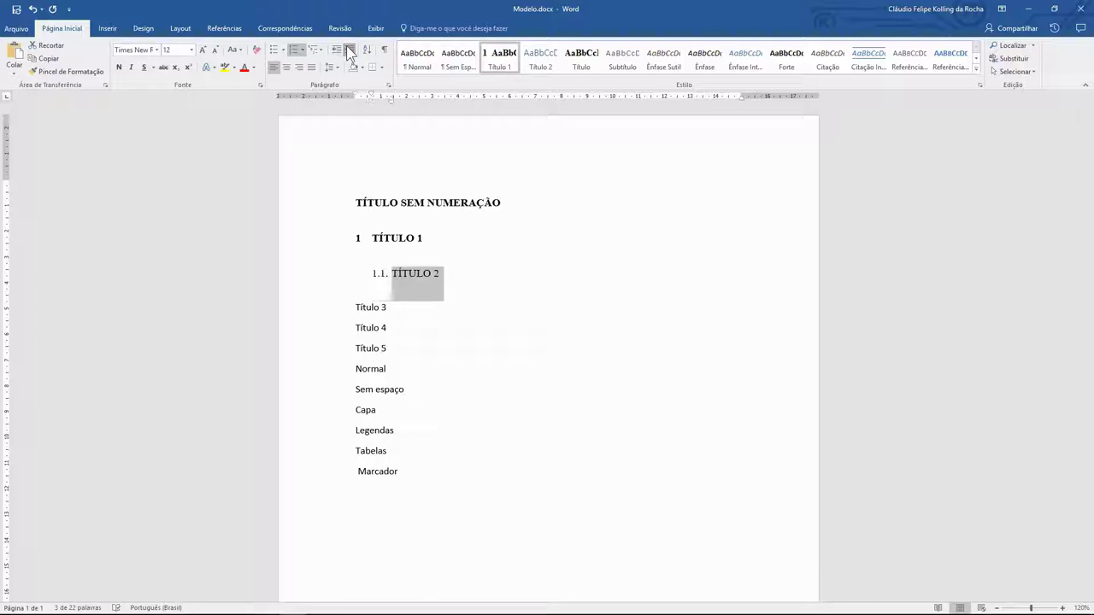
click(493, 289)
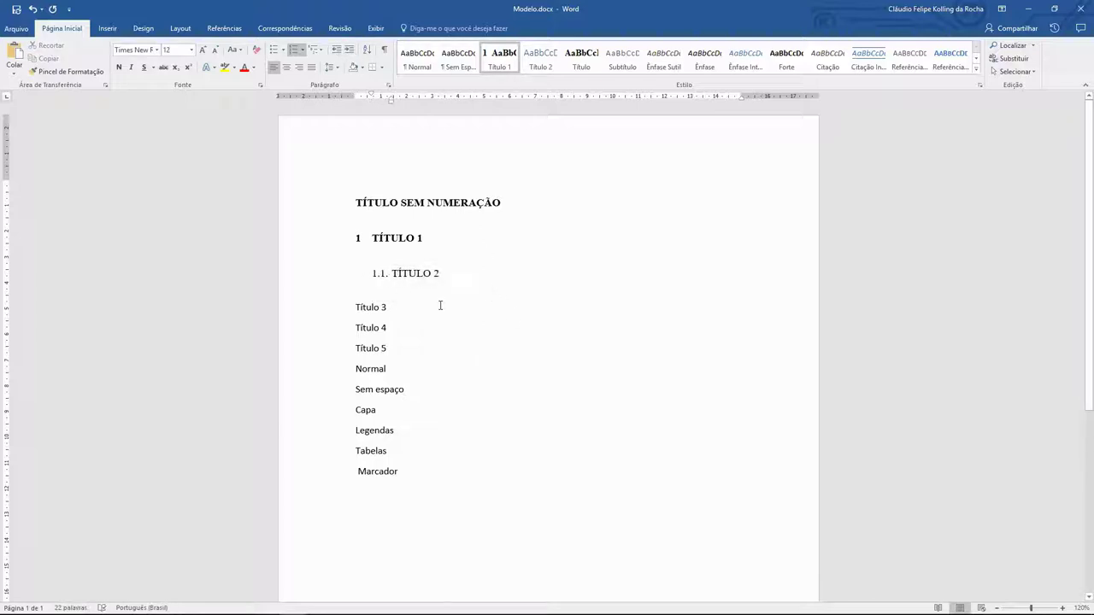
click(383, 274)
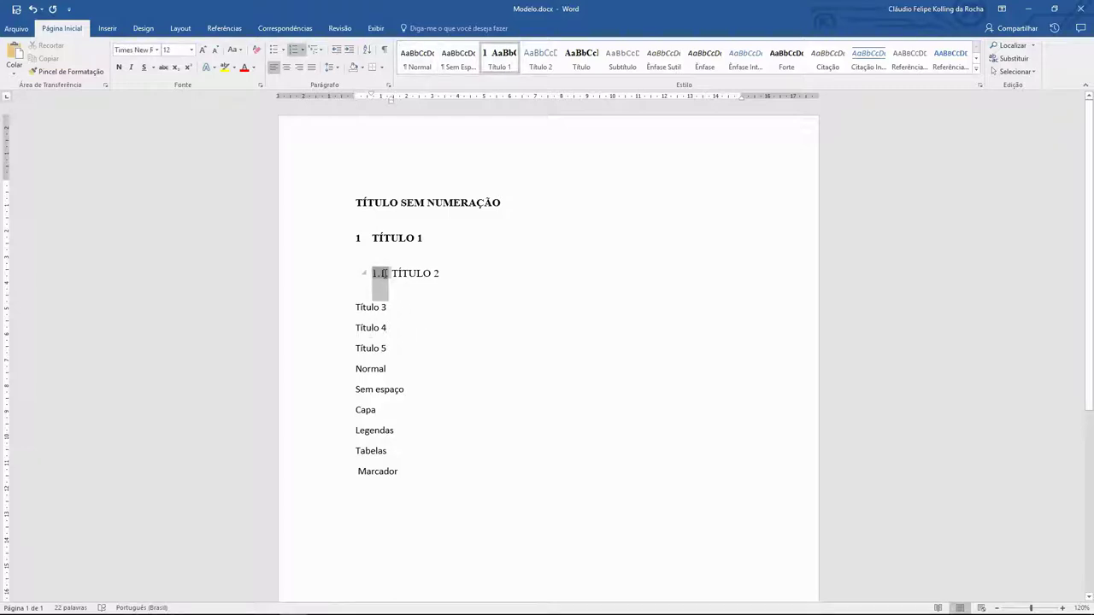
Remove the level-2 number's trailing dot and set Alinhado em and Recuar texto em to 0.
right_click(383, 274)
click(419, 337)
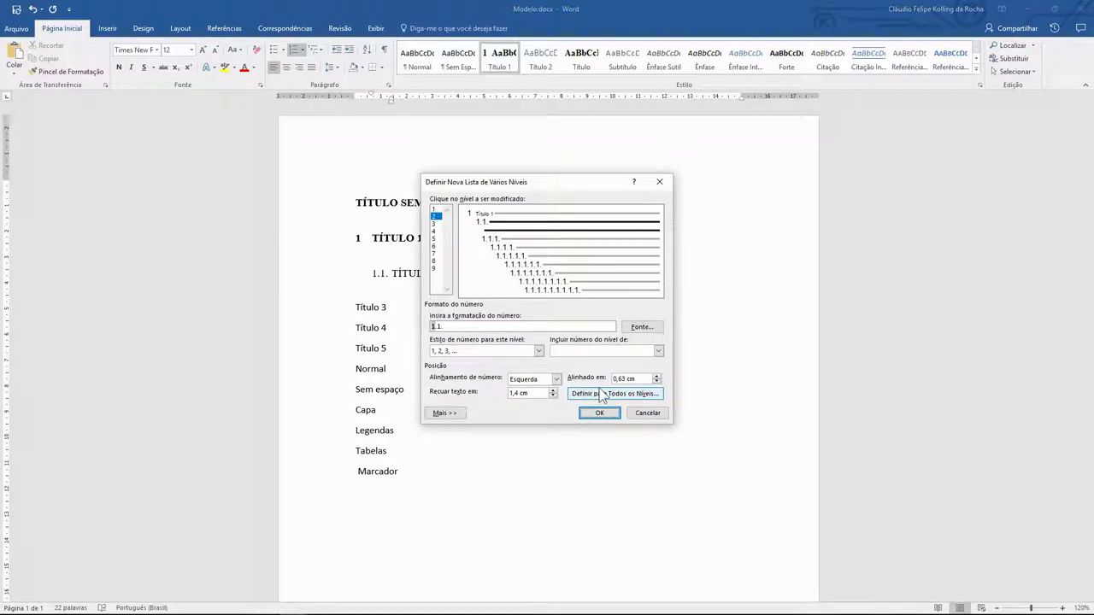
click(442, 326)
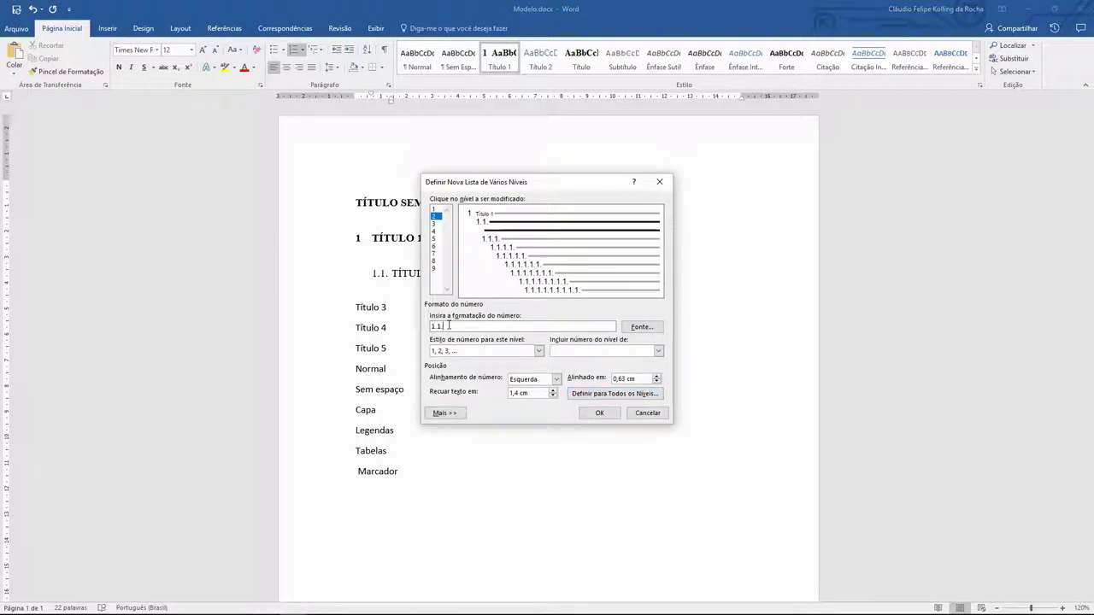
key(Delete)
double_click(625, 378)
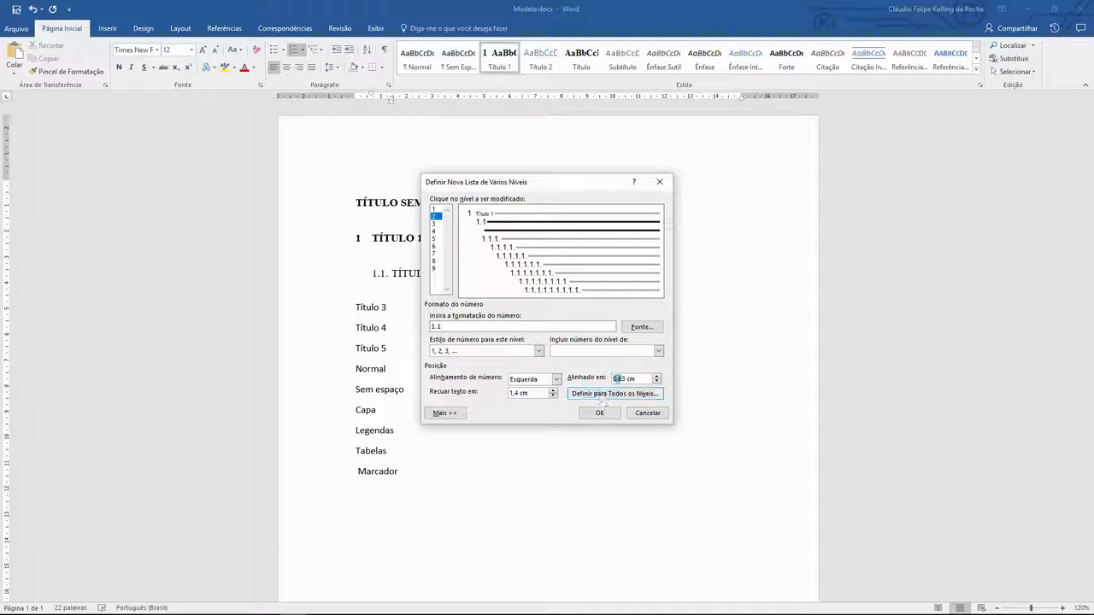
text(0)
double_click(516, 392)
key(Delete)
text(0)
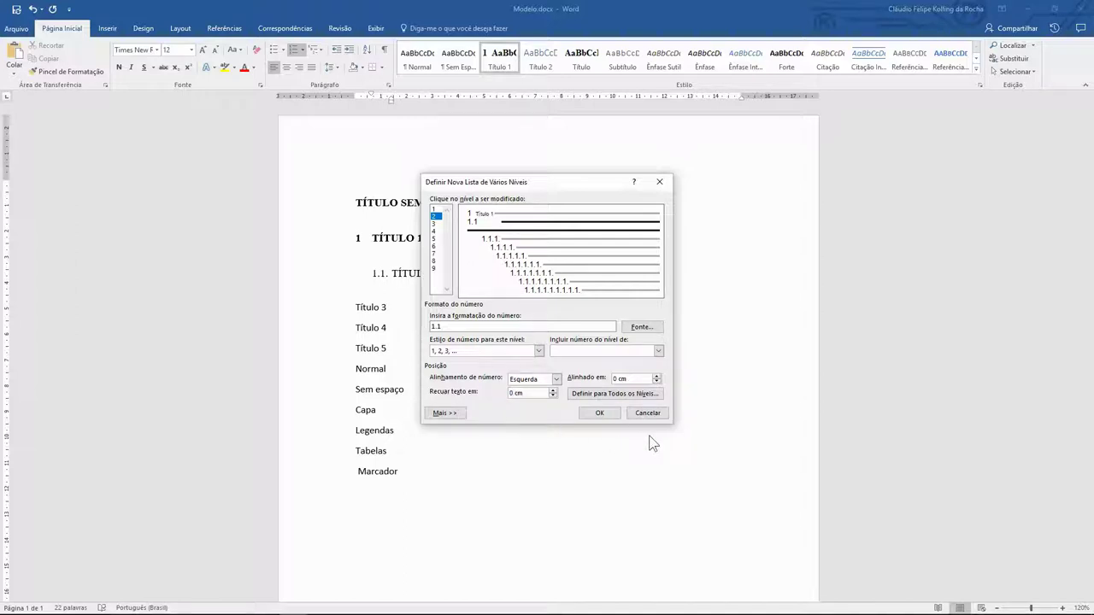
click(600, 414)
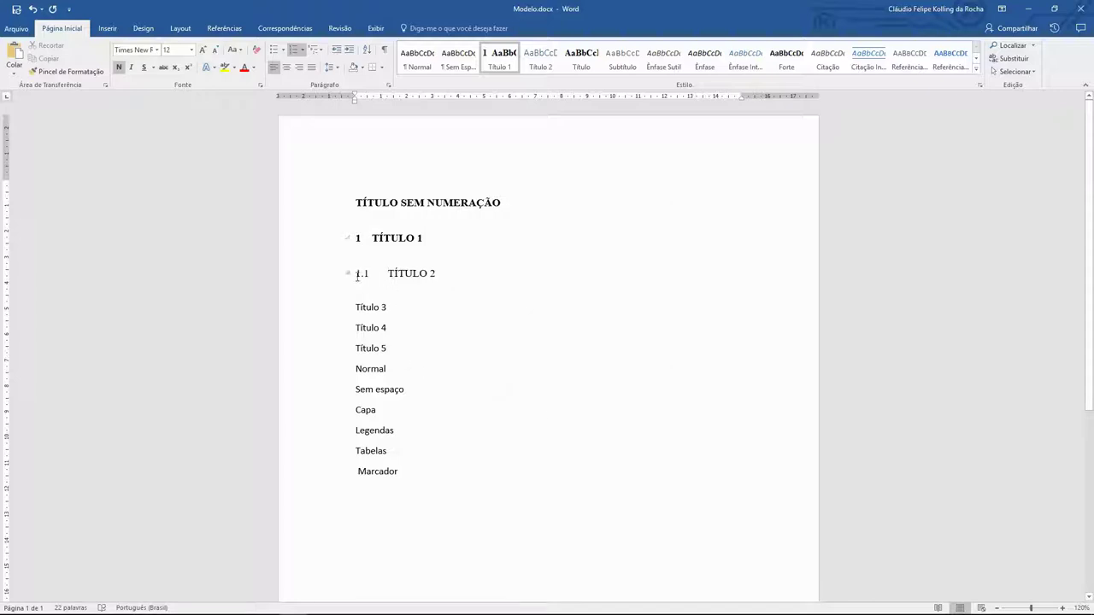
Update the Título 2 style to match the selected TÍTULO 2 heading.
click(444, 274)
drag(442, 273, 389, 275)
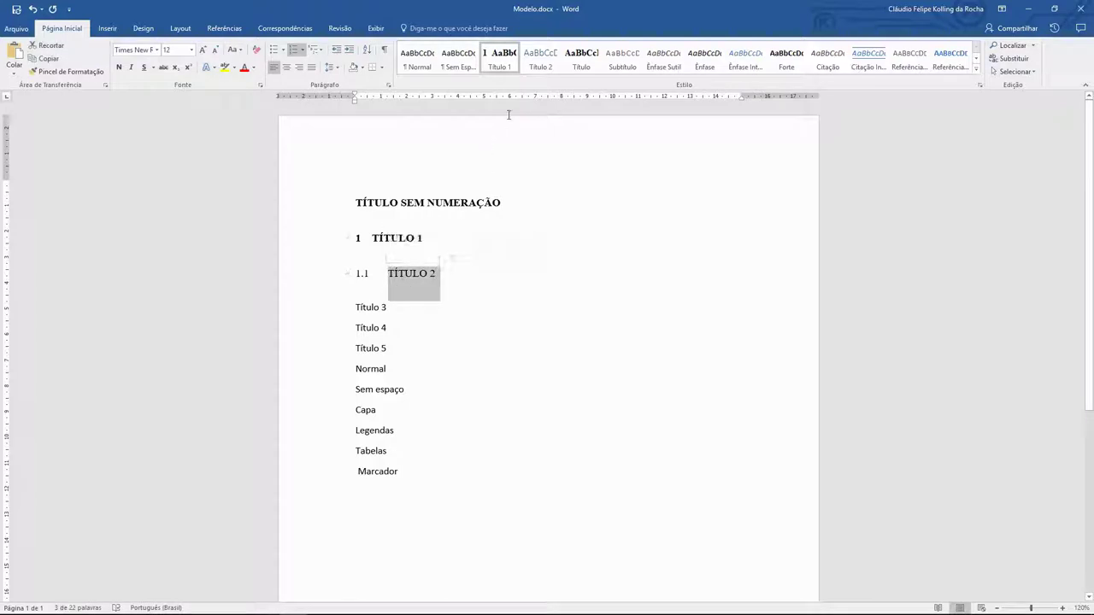
right_click(543, 66)
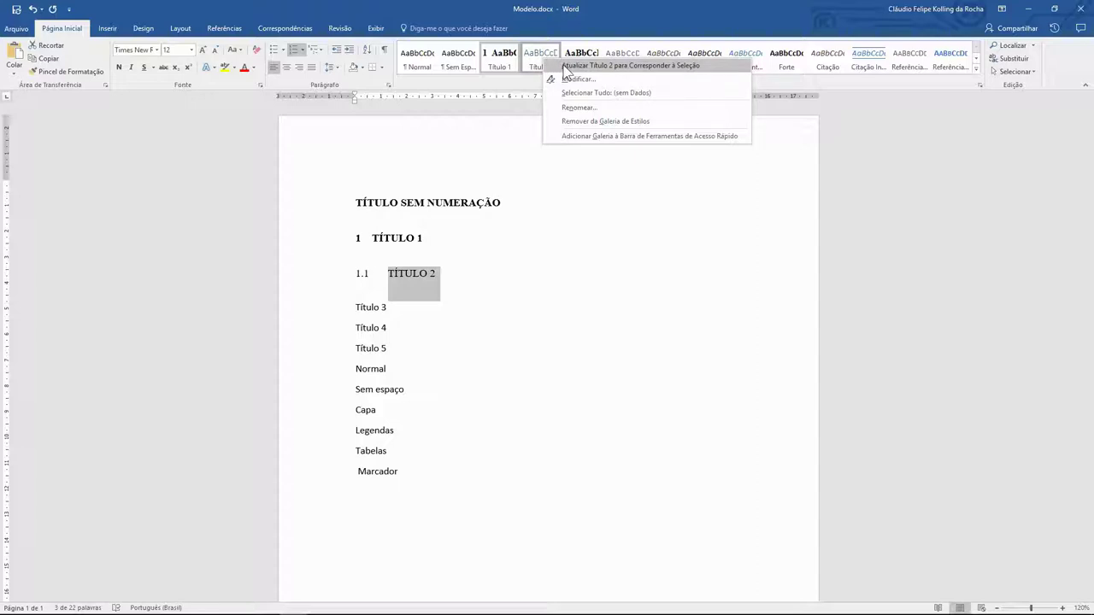
click(565, 66)
click(470, 277)
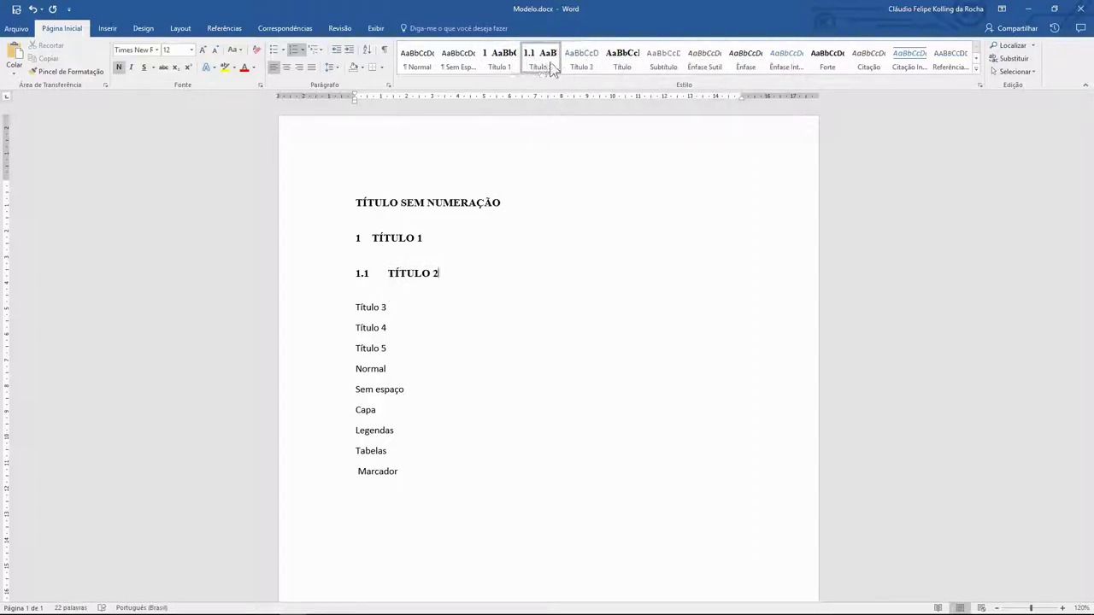
mouse_move(402, 274)
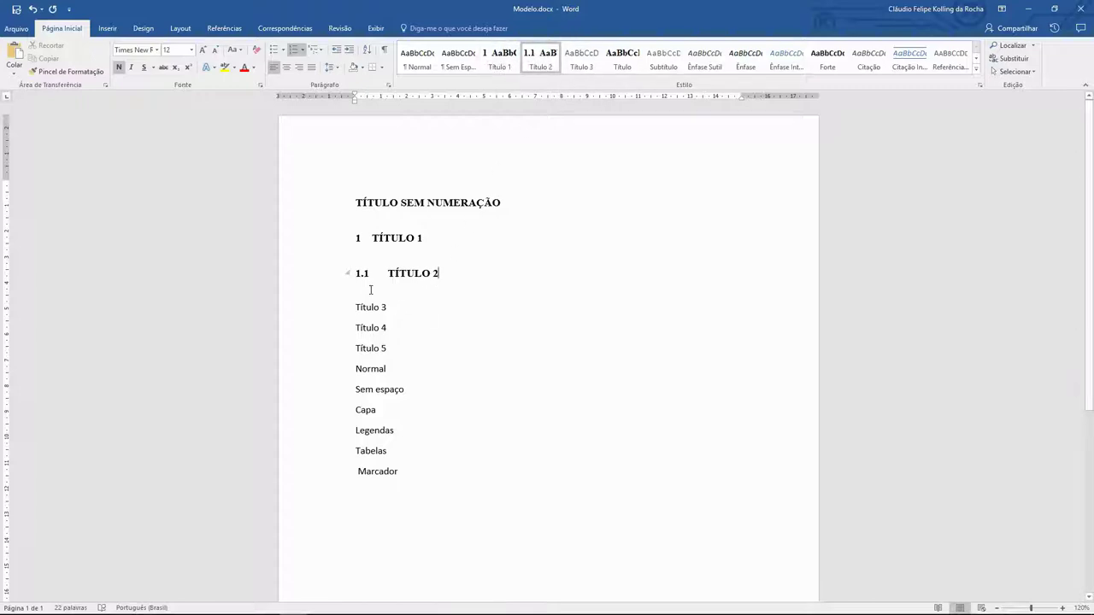
Unbold TÍTULO 2, re-update the Título 2 style, and apply it to Título 3.
triple_click(436, 275)
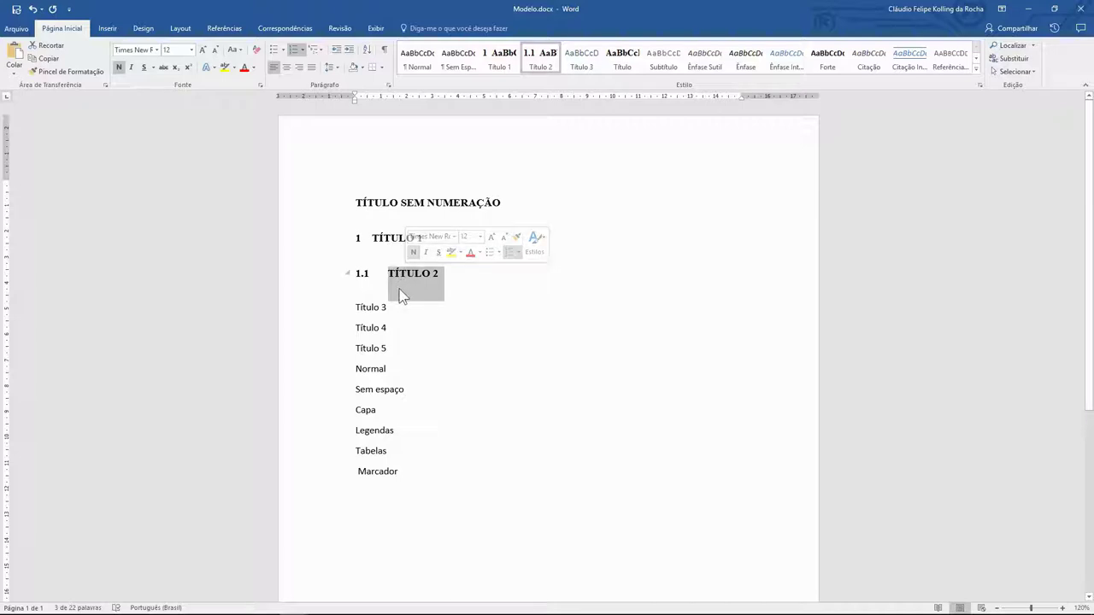
click(119, 66)
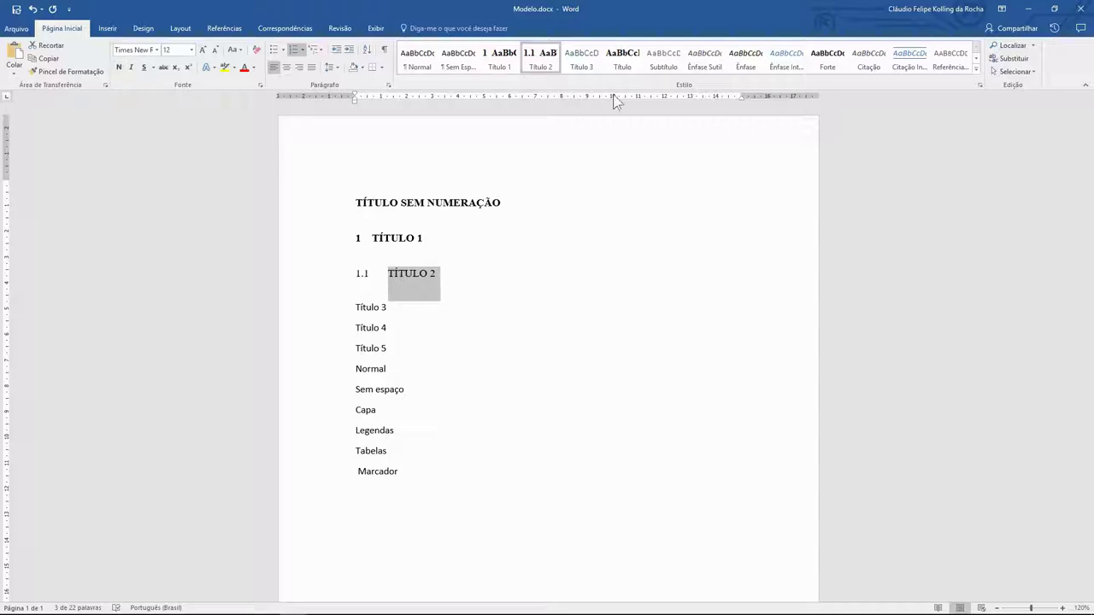
right_click(534, 54)
click(551, 61)
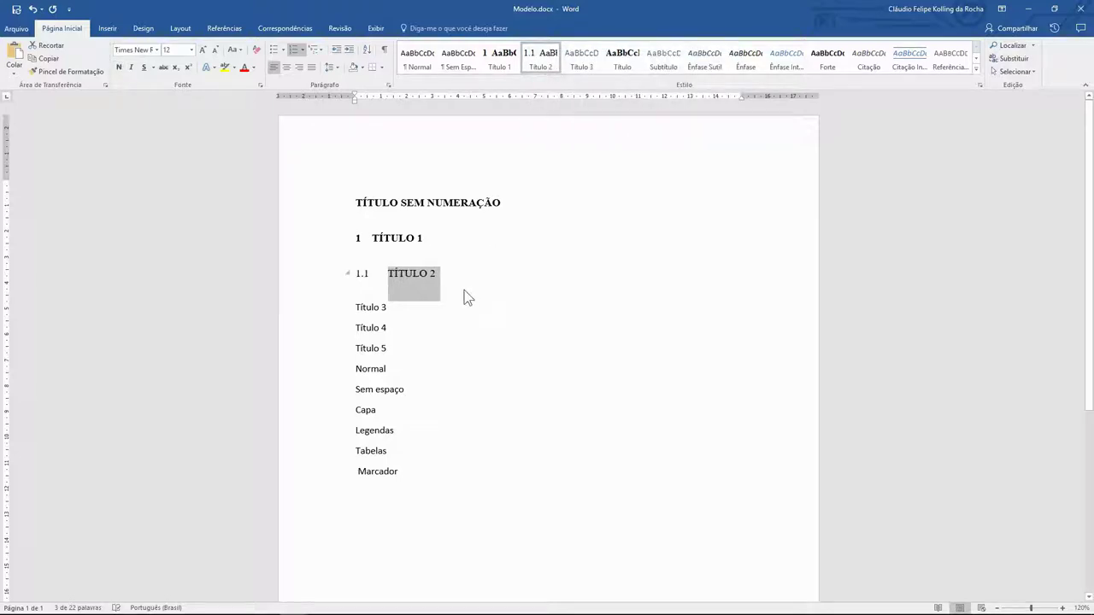
click(425, 274)
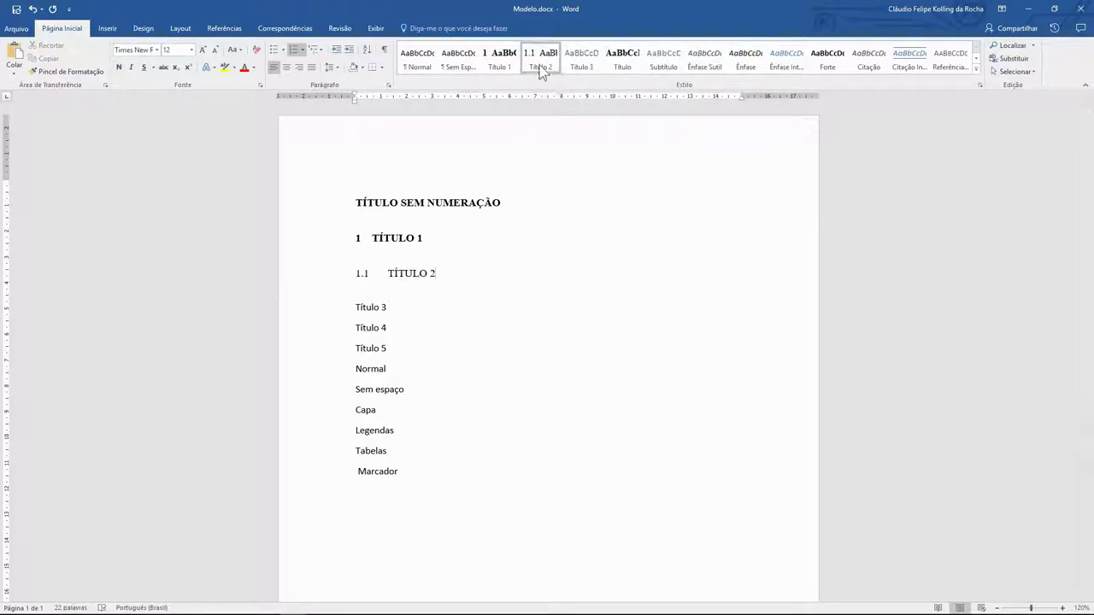
drag(390, 307, 355, 309)
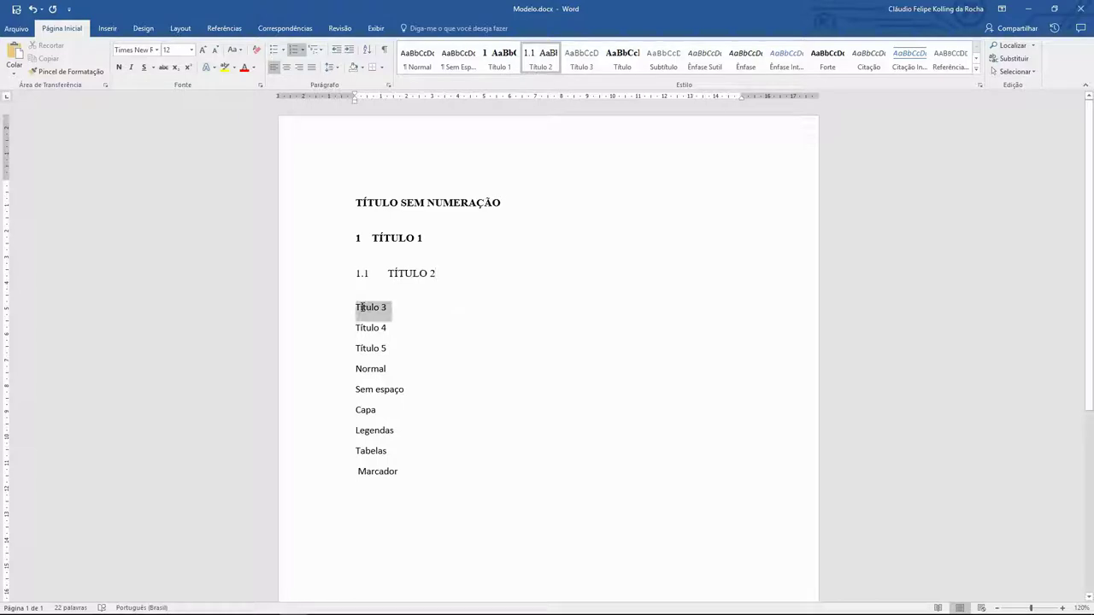
click(539, 61)
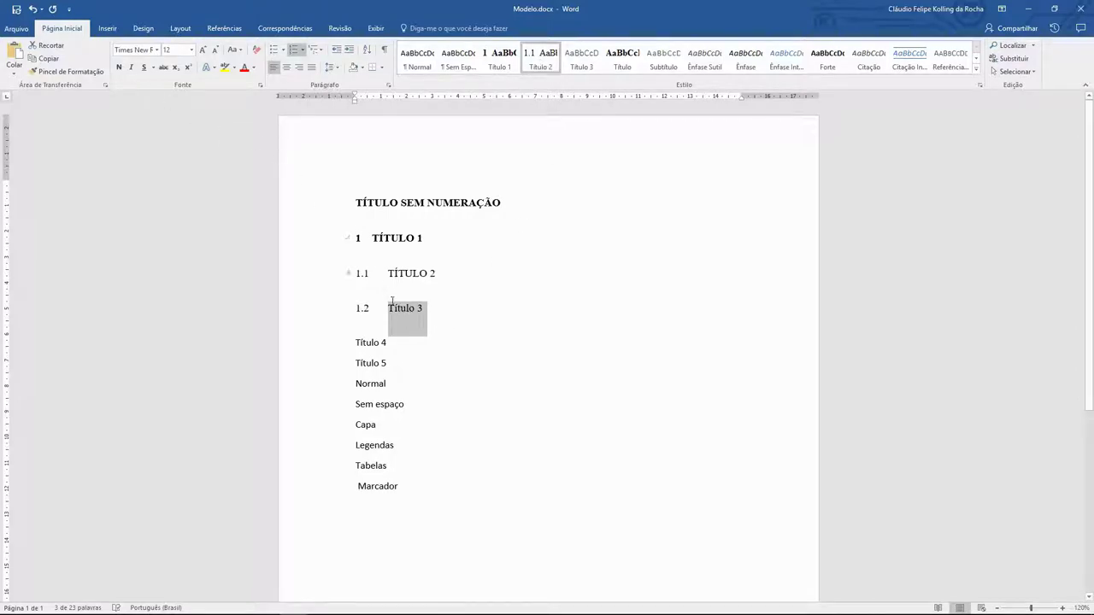
Make Título 3 bold and demote it to a third-level heading numbered 1.1.1.
click(118, 67)
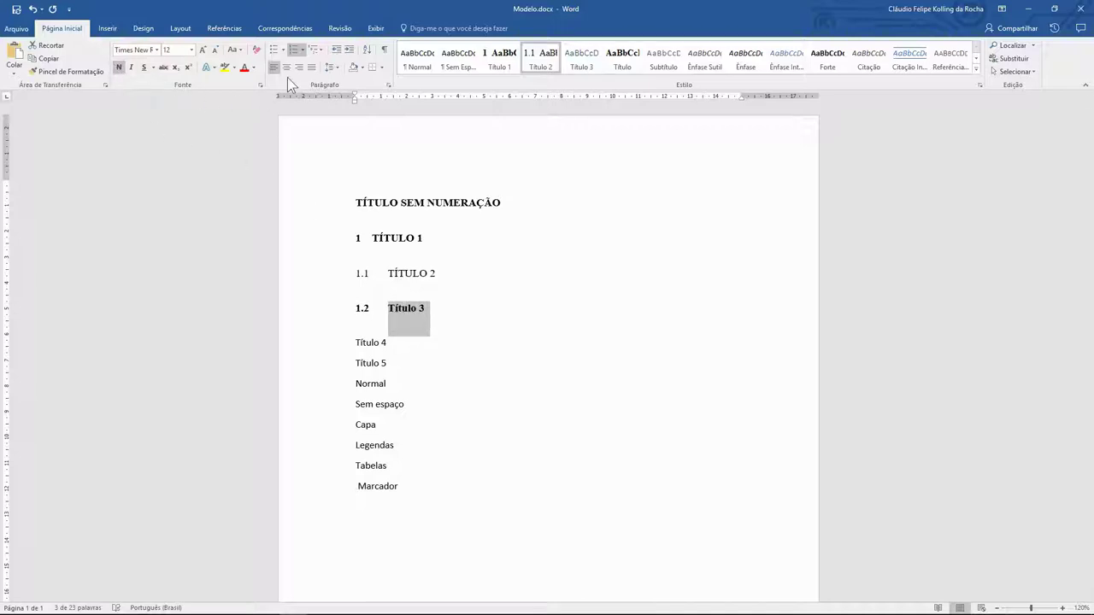
click(348, 49)
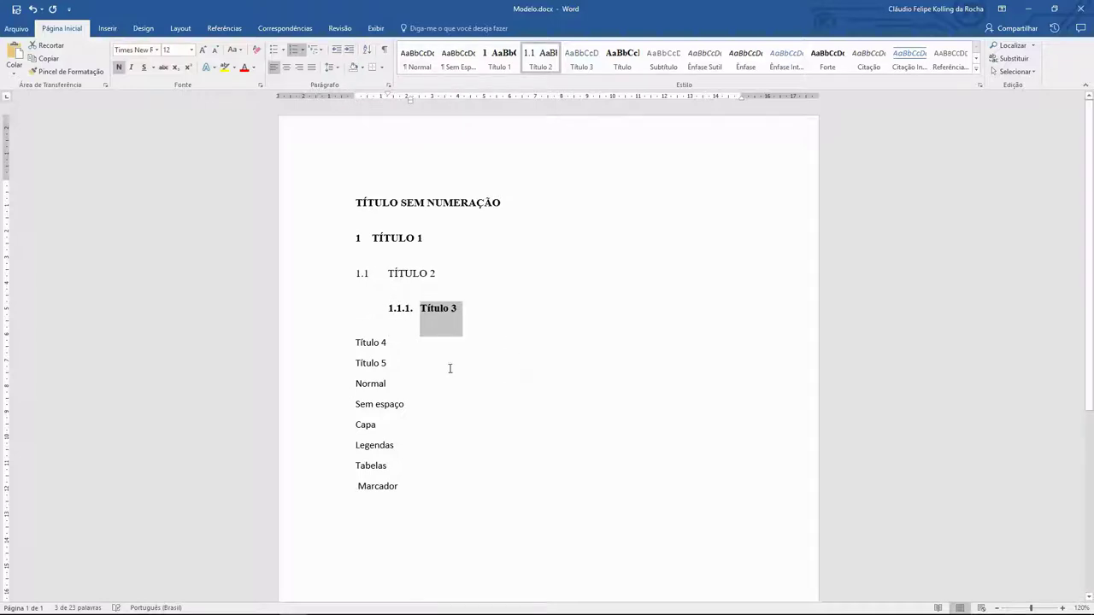
click(410, 309)
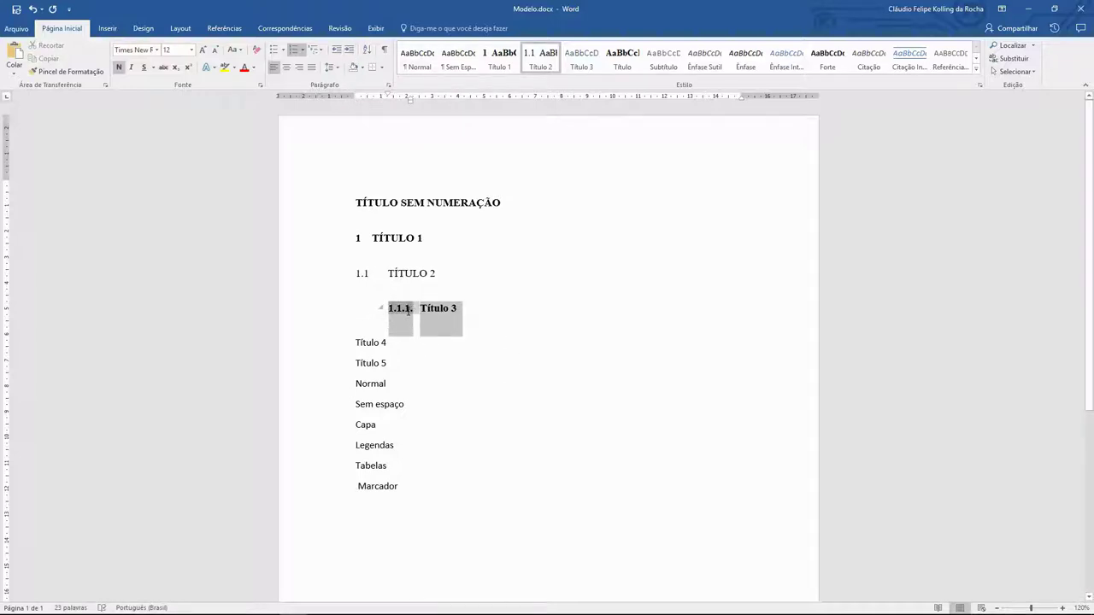
Remove the level-3 number's trailing dot and set its alignment and text indent to 0.
right_click(411, 310)
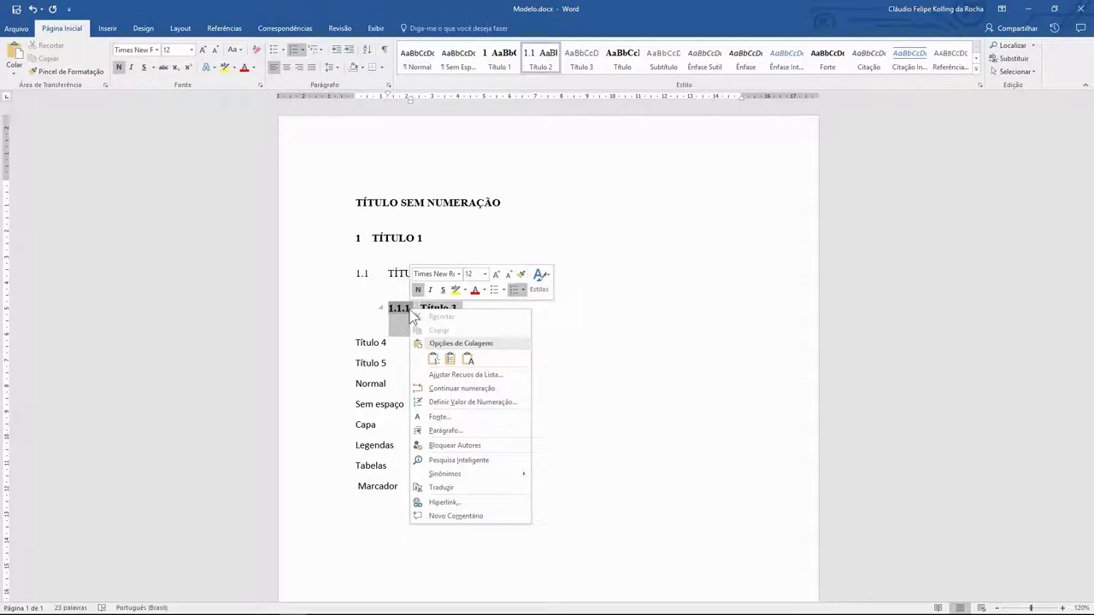
click(446, 374)
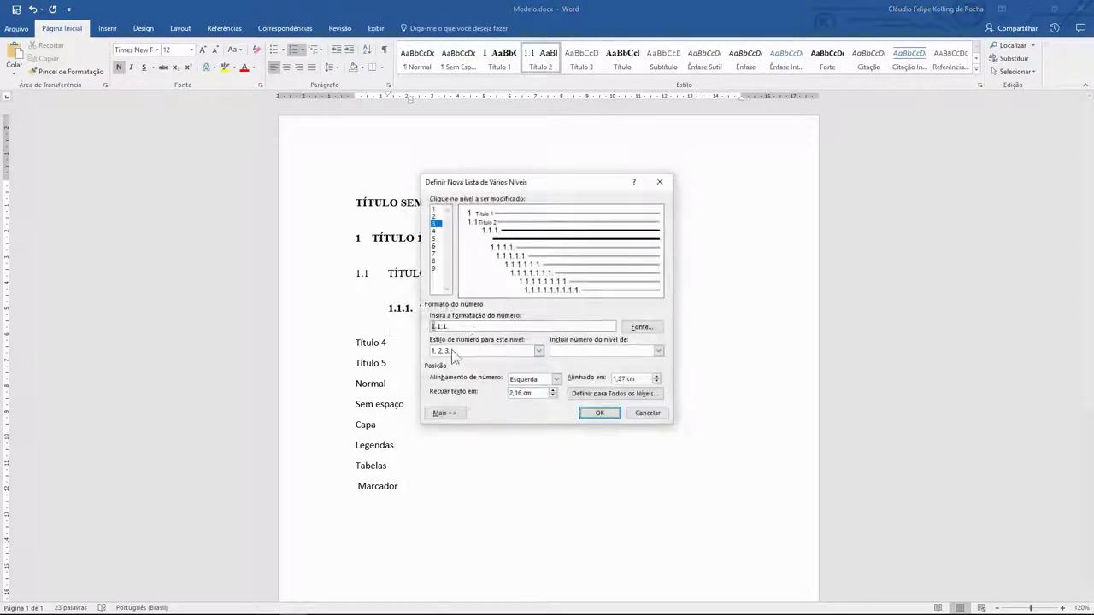
click(471, 325)
key(BackSpace)
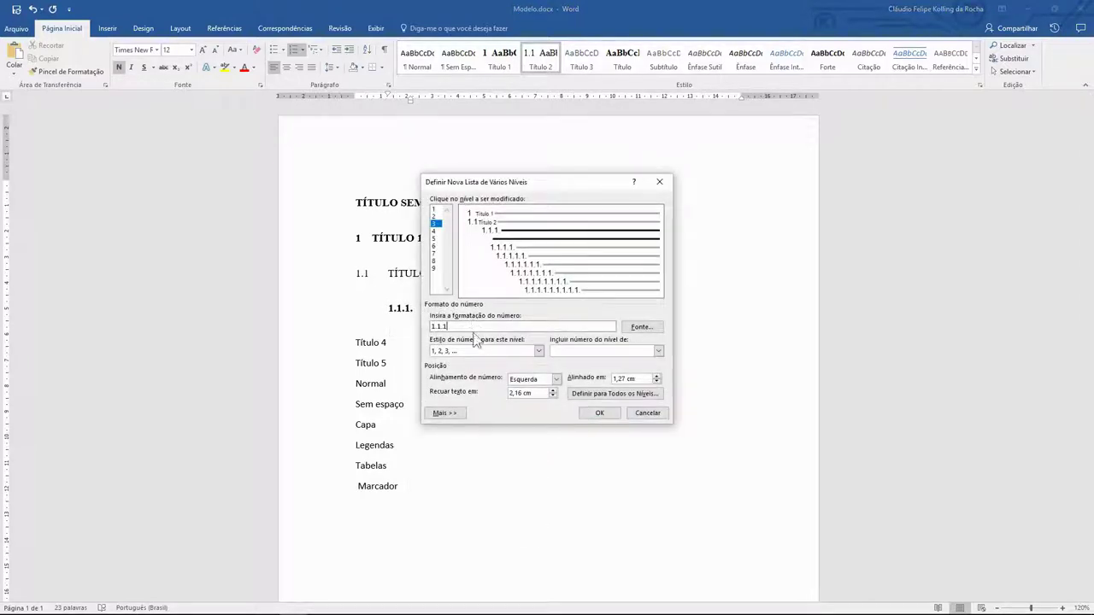
drag(642, 378, 612, 378)
text(0)
drag(523, 393, 494, 393)
text(0)
click(601, 414)
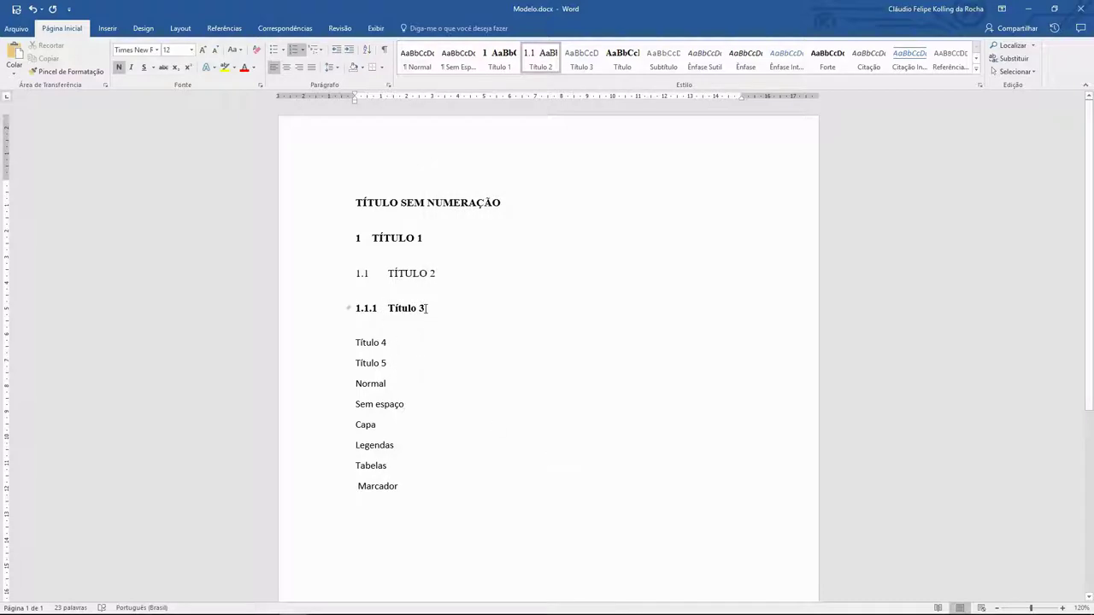
Update the Título 3 style to match the 1.1.1 heading.
drag(427, 308, 376, 309)
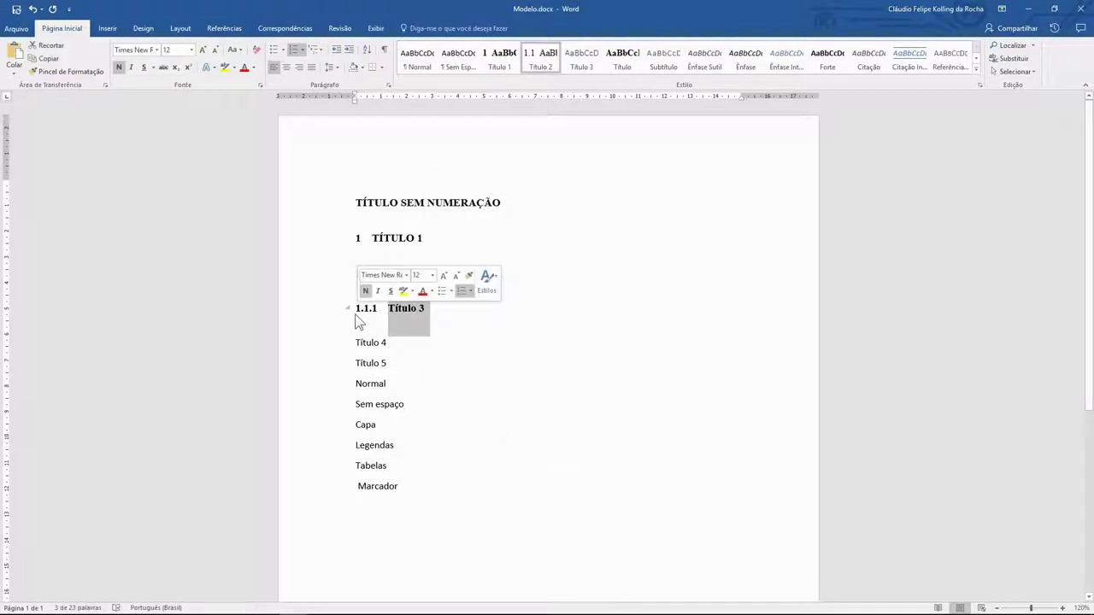
right_click(590, 67)
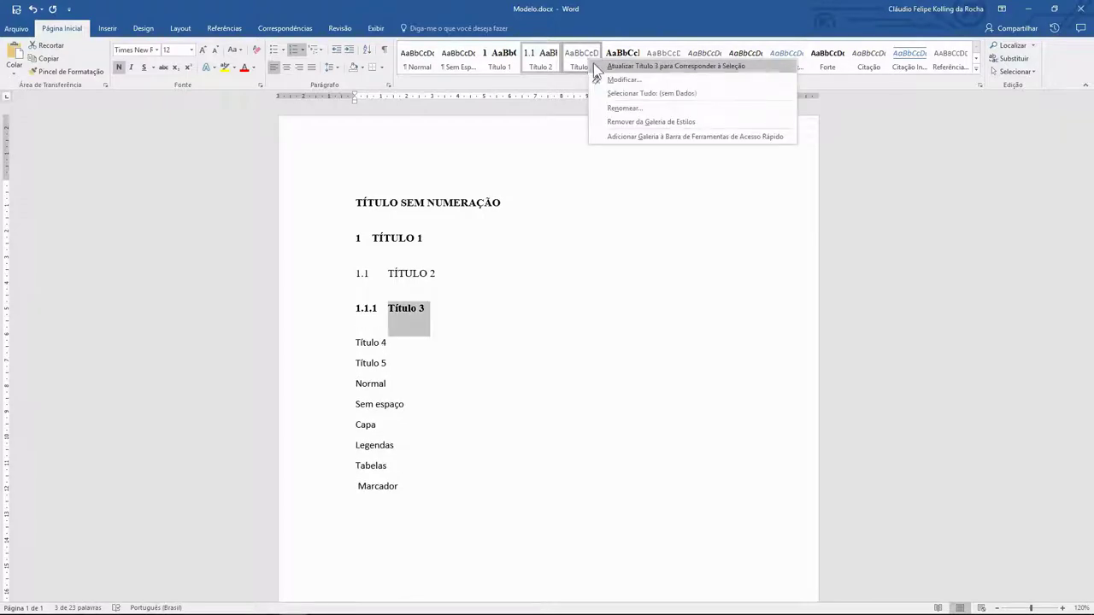
click(608, 66)
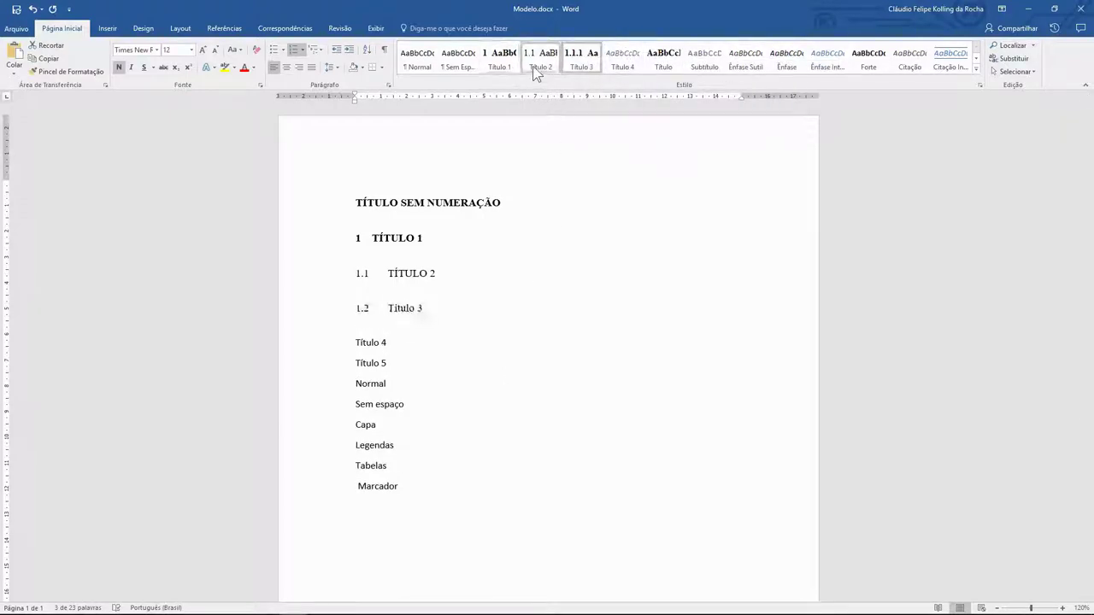
click(448, 308)
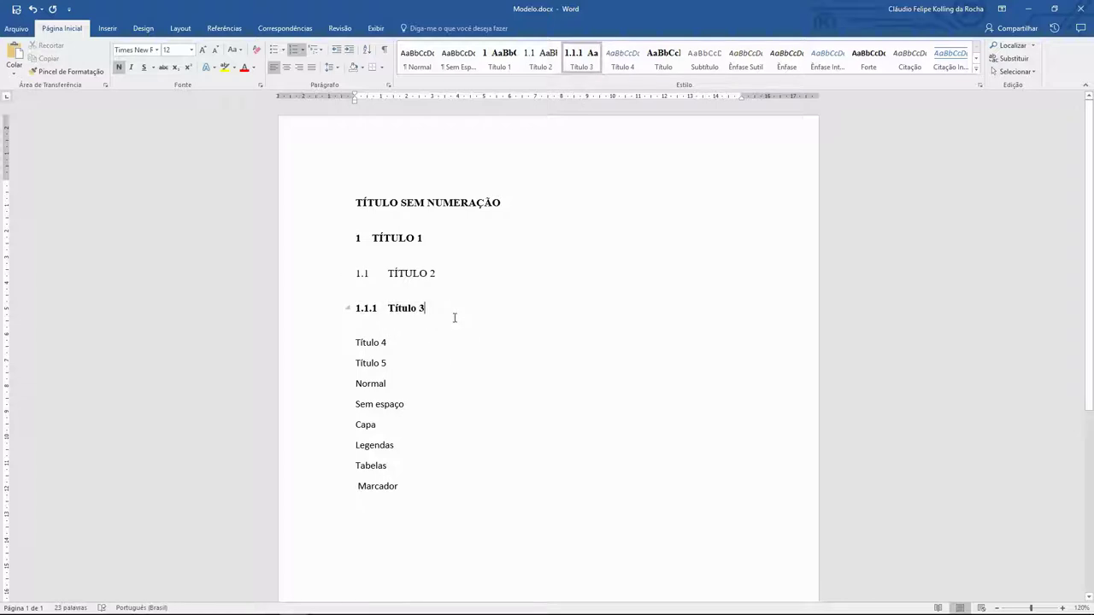
drag(398, 342, 357, 343)
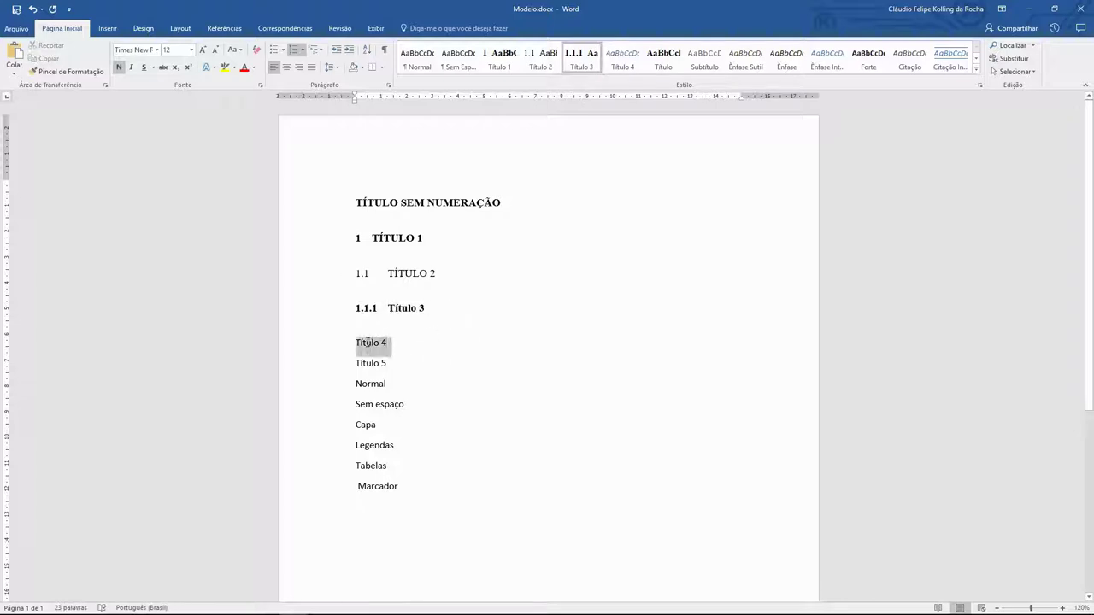
Apply the Título 3 style to the Título 4 line and demote it to 1.1.1.1.
click(631, 63)
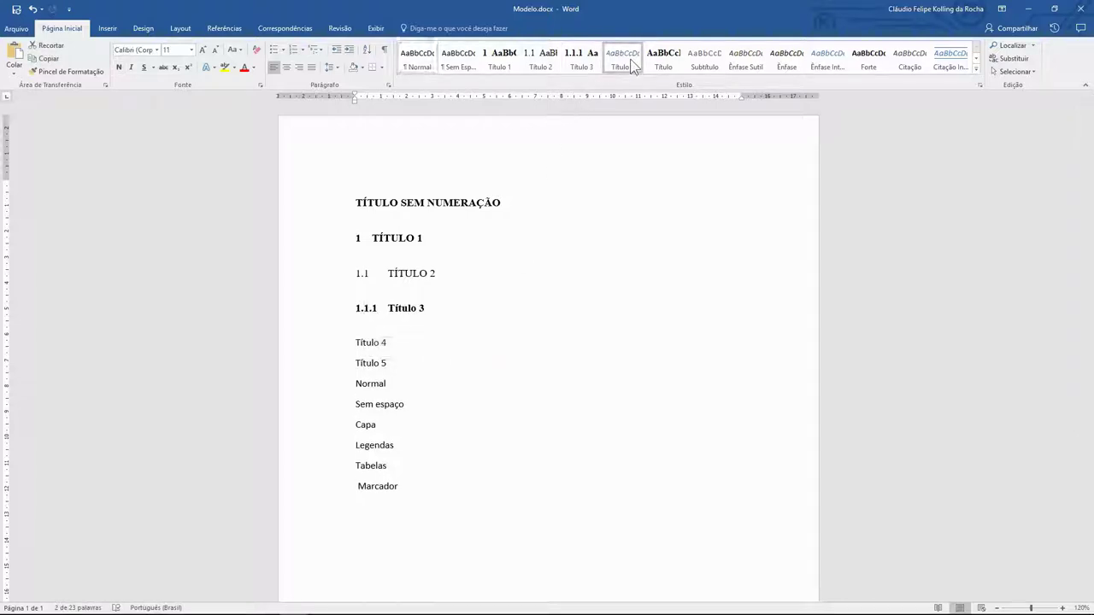
click(583, 60)
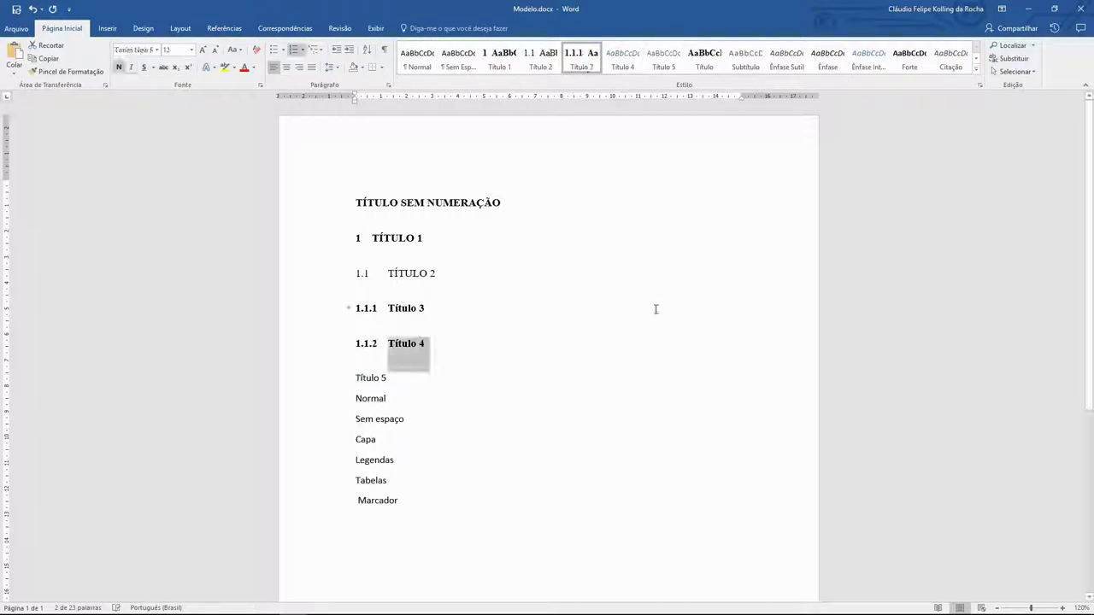
click(348, 53)
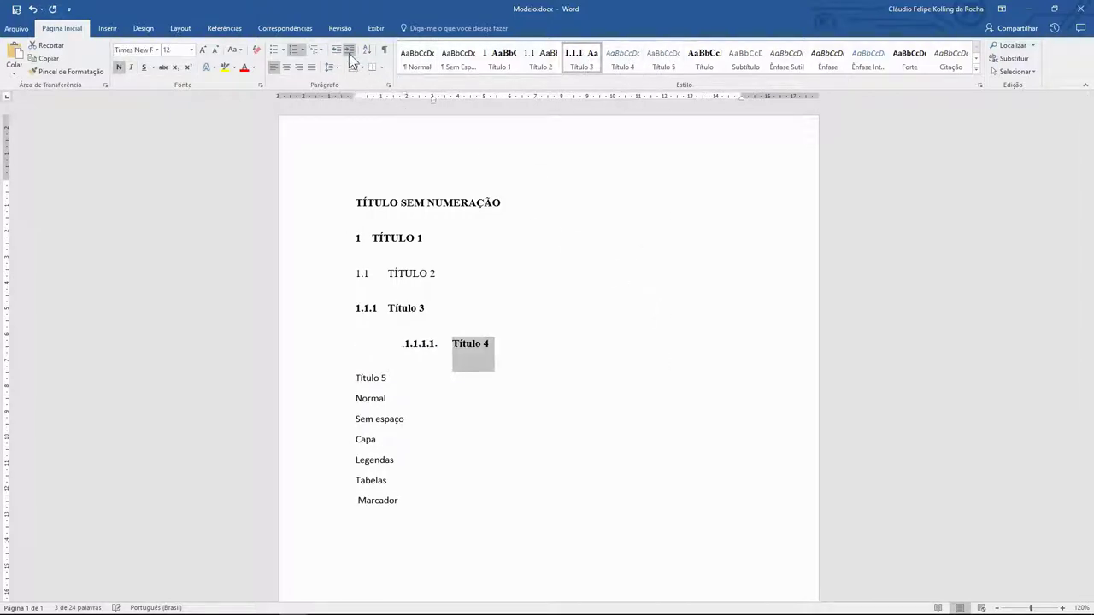
Make the Título 4 heading italic instead of bold.
click(119, 67)
click(131, 68)
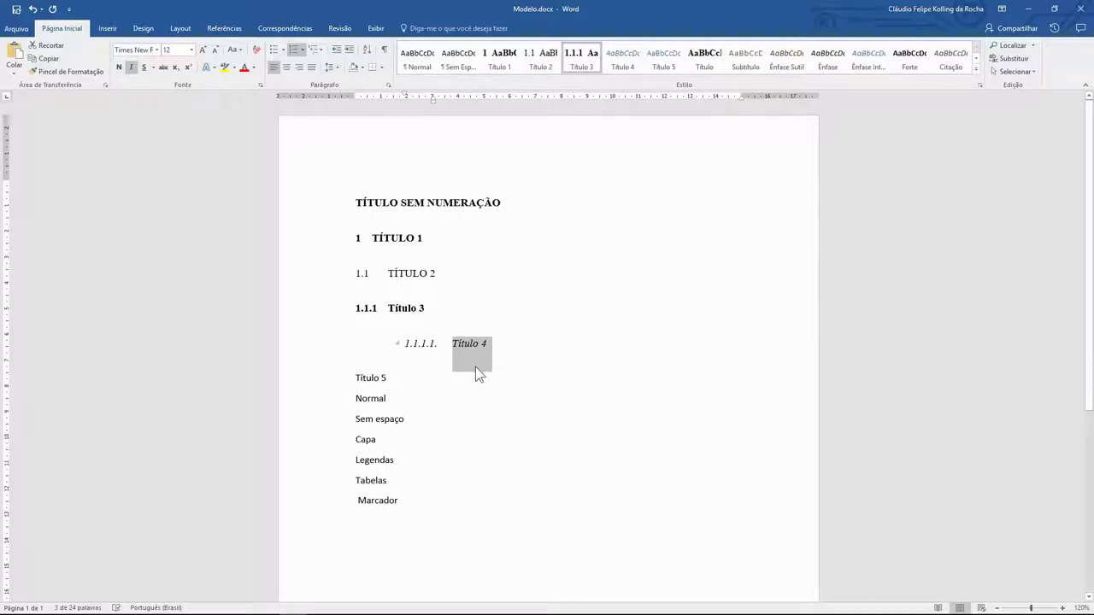
click(426, 344)
click(438, 343)
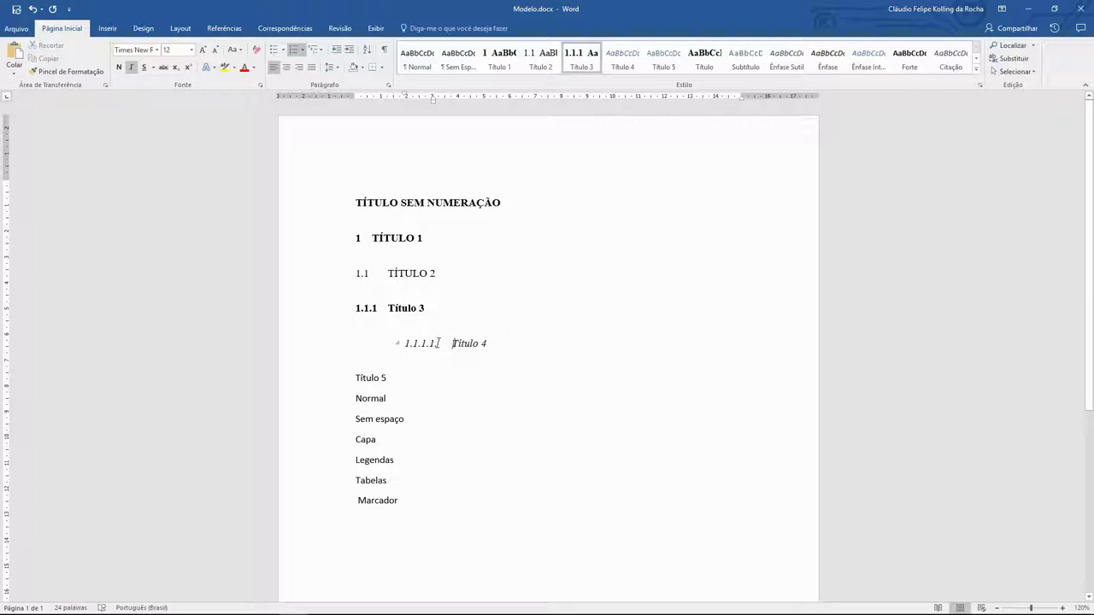
click(438, 343)
right_click(438, 343)
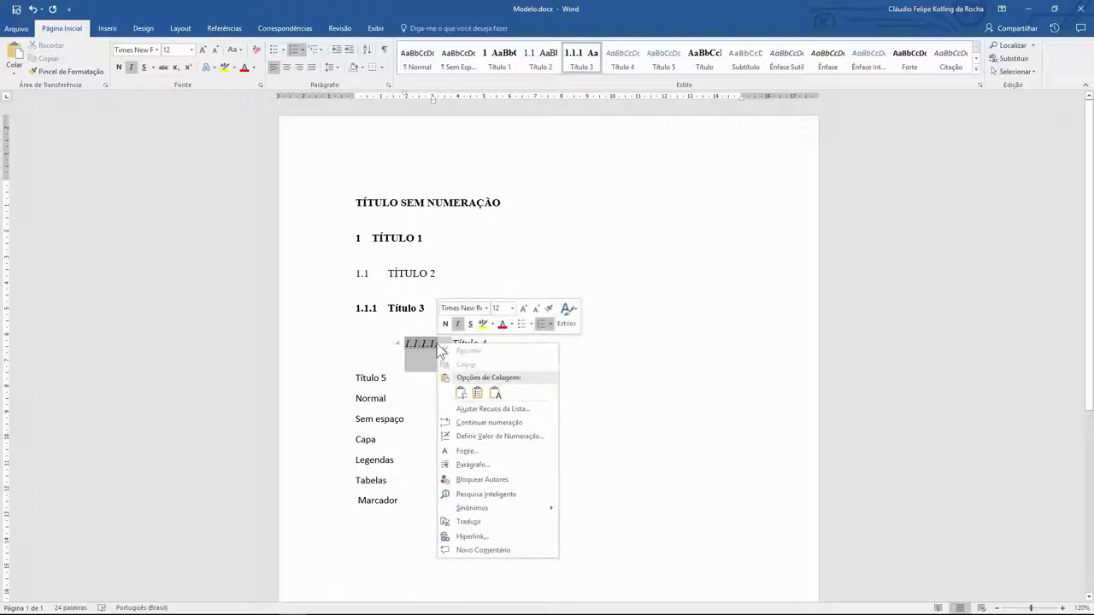
Set the level-4 number position and text indent to 0 and drop the trailing dot.
click(494, 409)
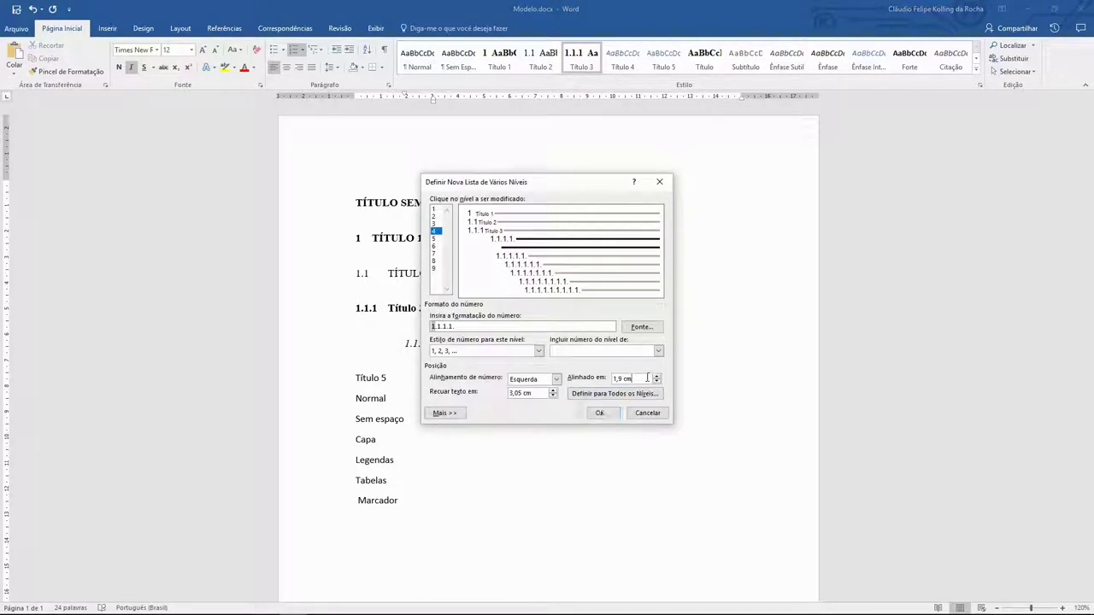
text(0)
double_click(517, 393)
text(0)
click(473, 326)
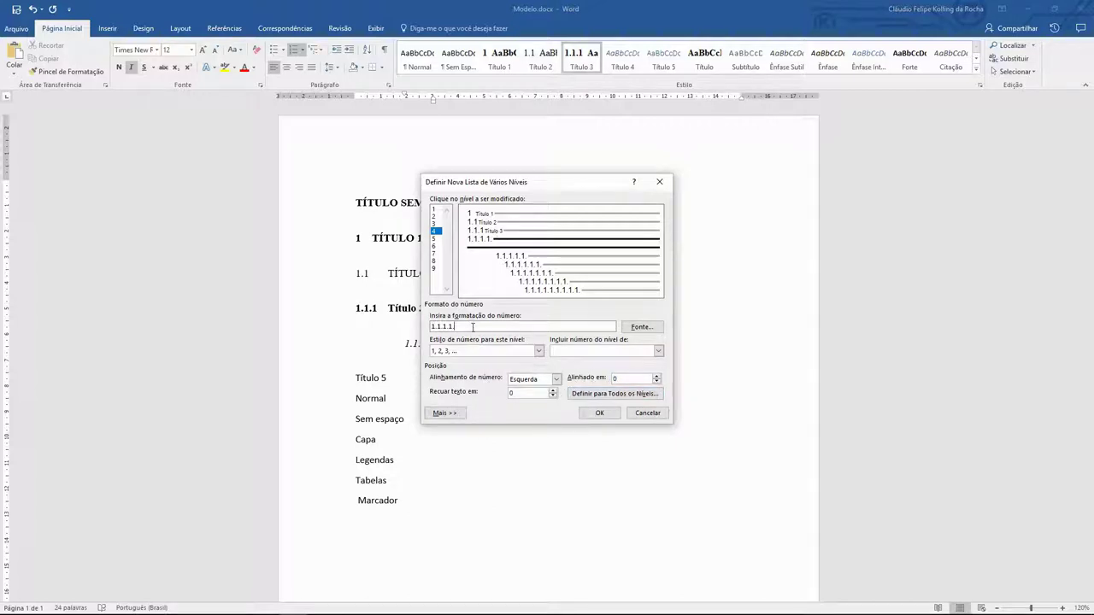
click(601, 413)
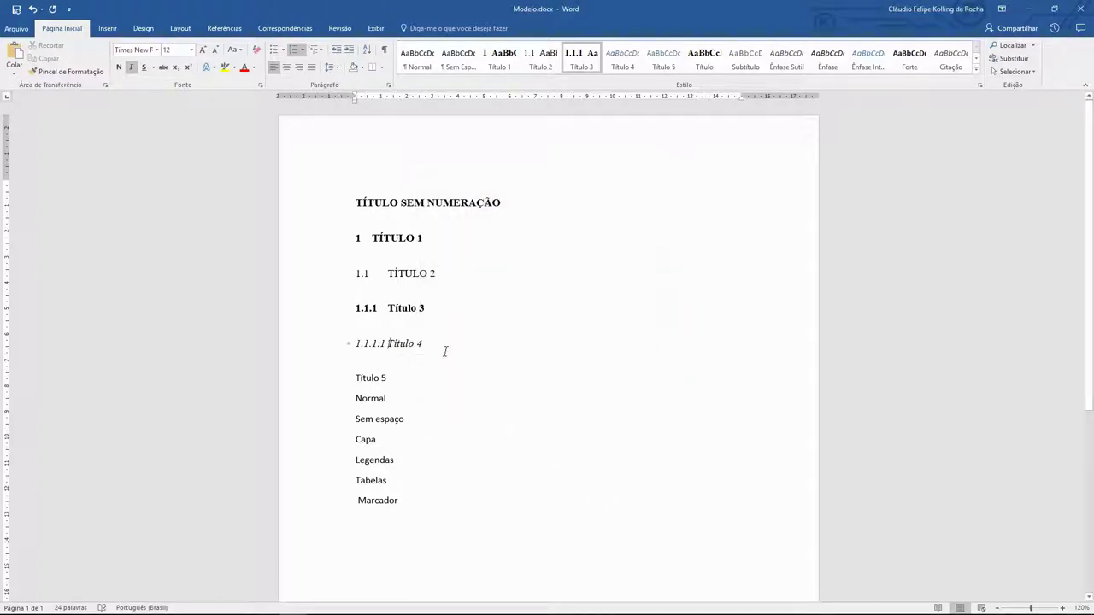
Update the Título 4 style to match the 1.1.1.1 heading.
click(444, 350)
drag(398, 377, 364, 377)
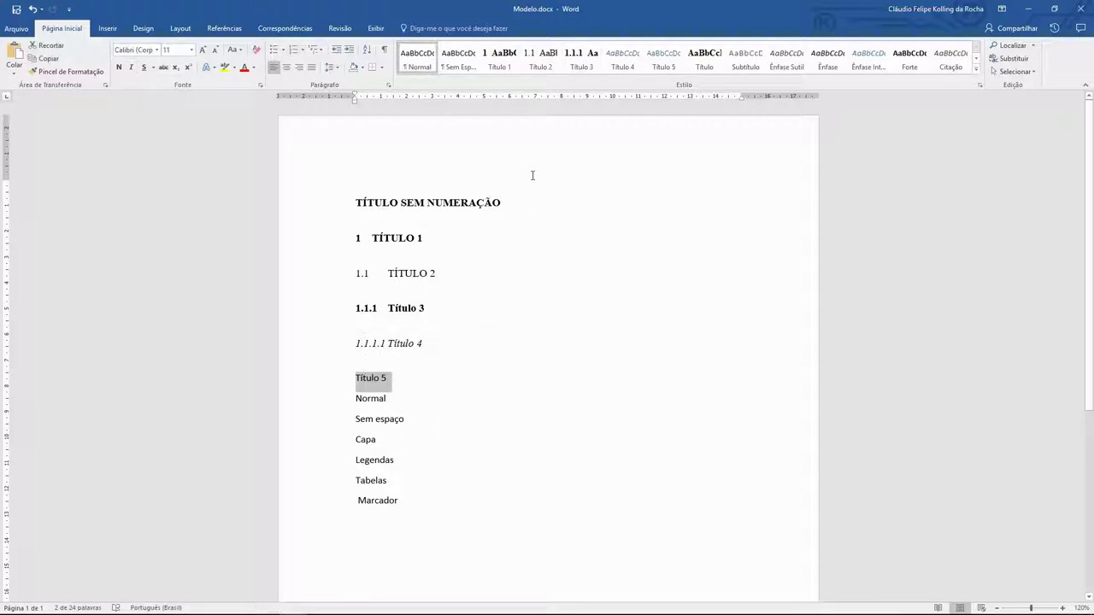
drag(427, 343, 388, 343)
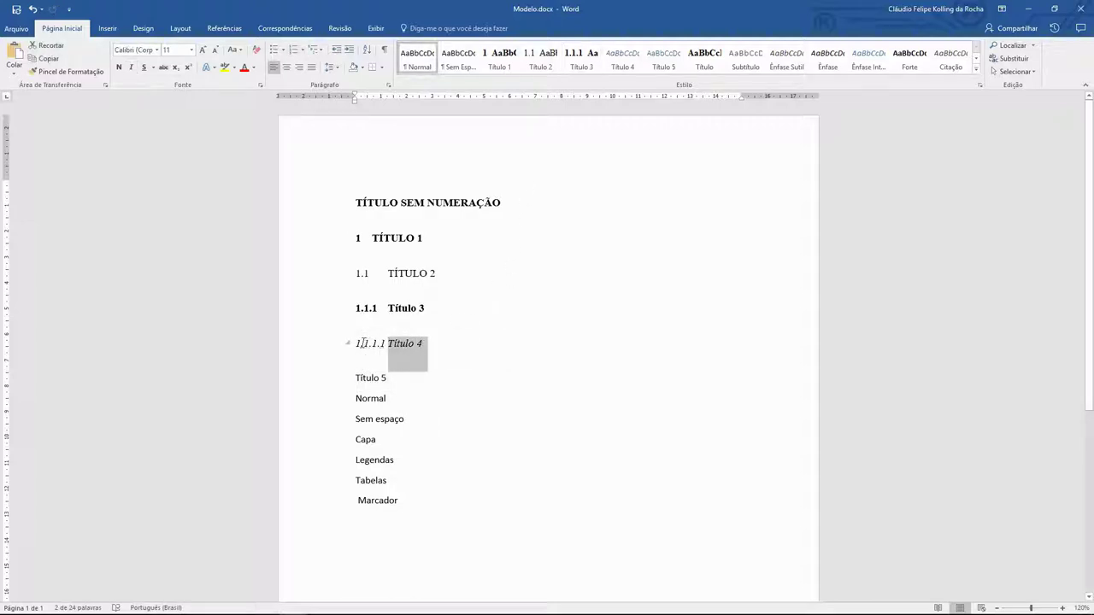
right_click(621, 65)
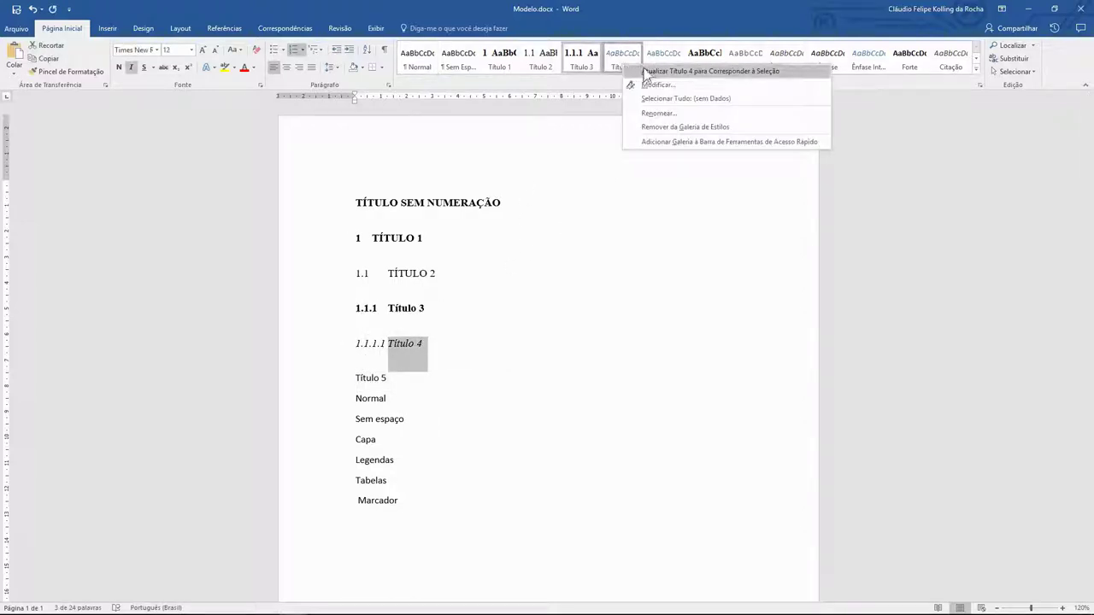
click(644, 71)
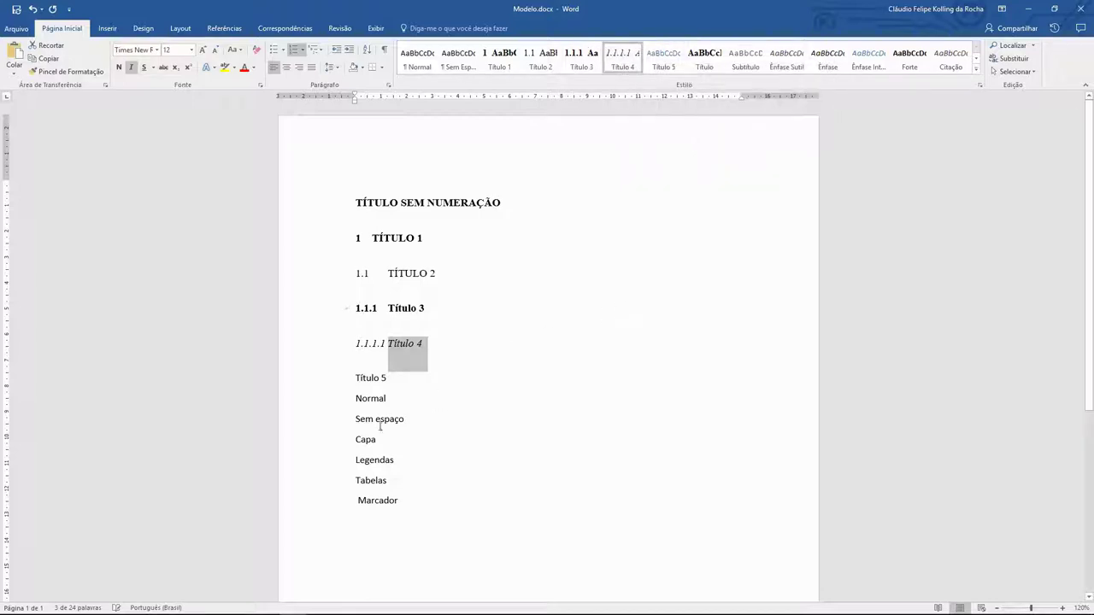
click(393, 379)
drag(393, 379, 356, 379)
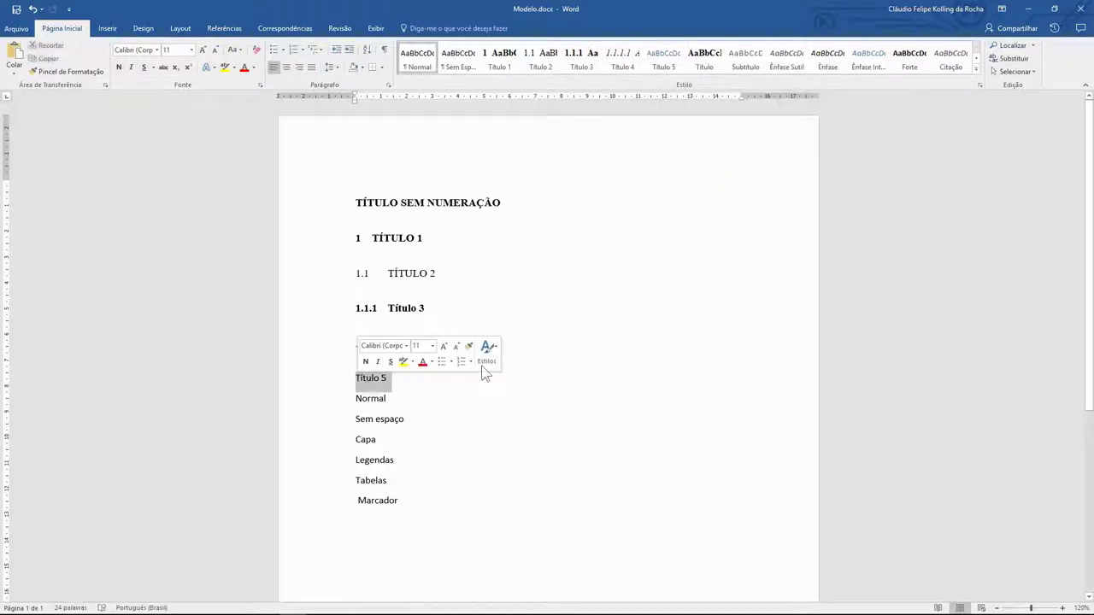
Apply the Título 4 style to Título 5, remove italics, and demote it to level five.
click(627, 60)
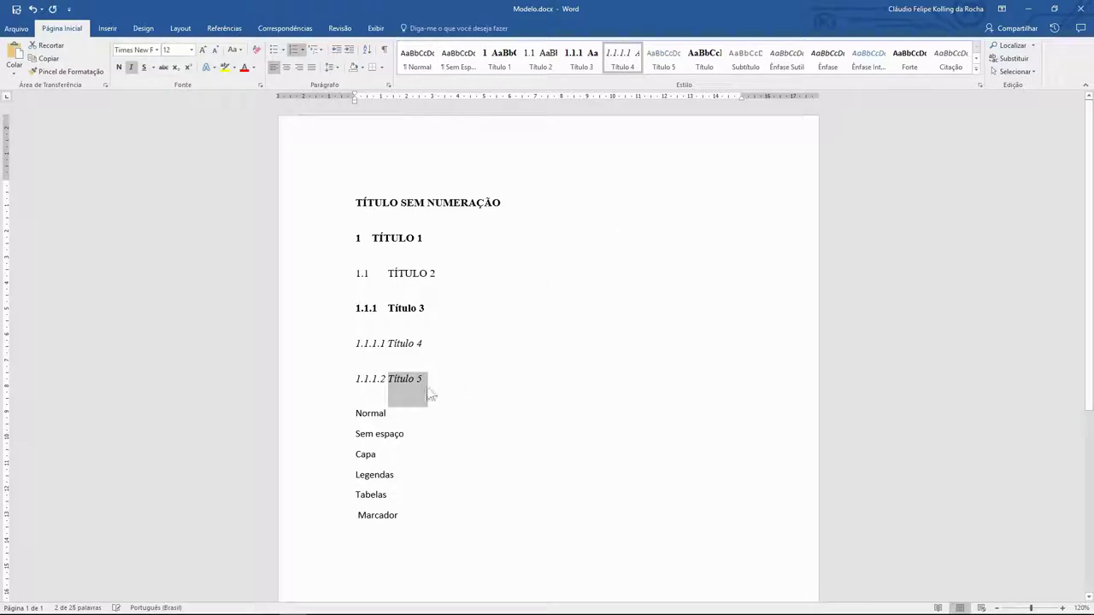
click(130, 67)
click(350, 51)
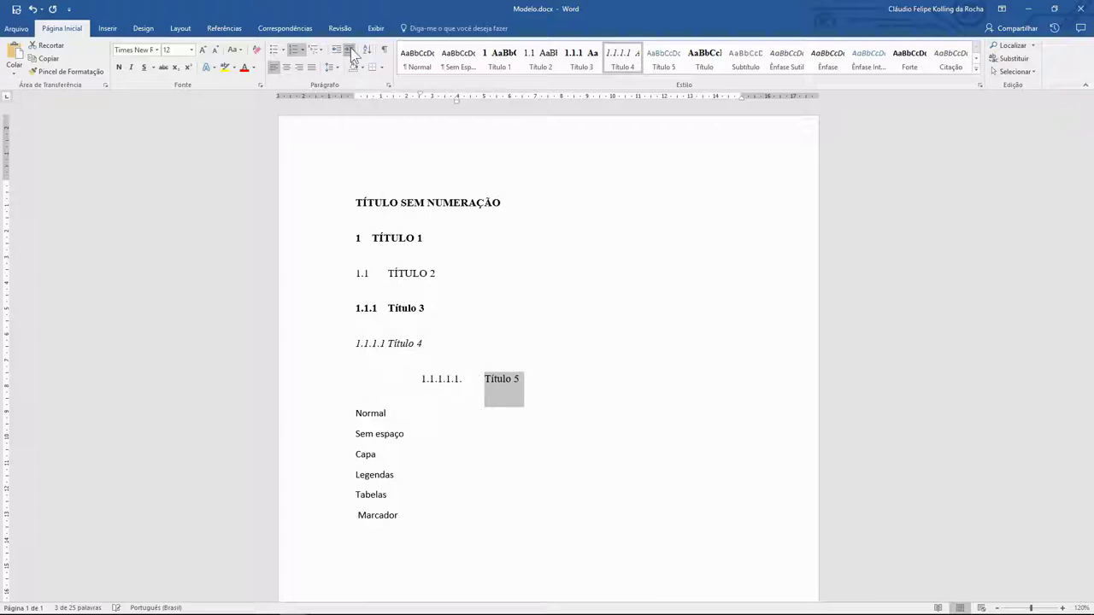
mouse_move(504, 384)
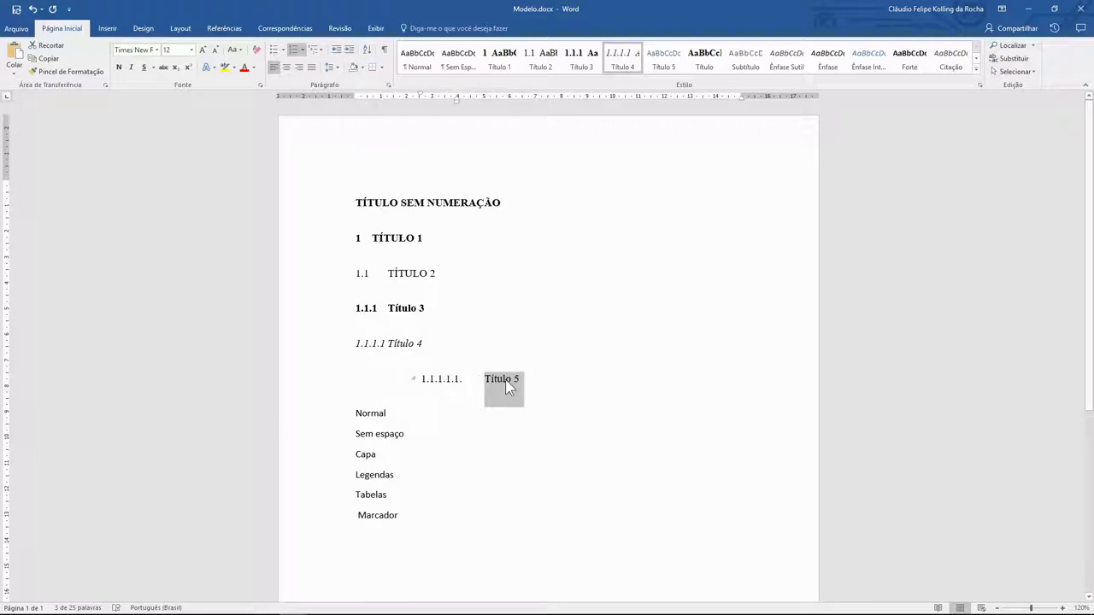
Set the level-5 number position and text indent to 0 and remove the trailing period.
right_click(506, 387)
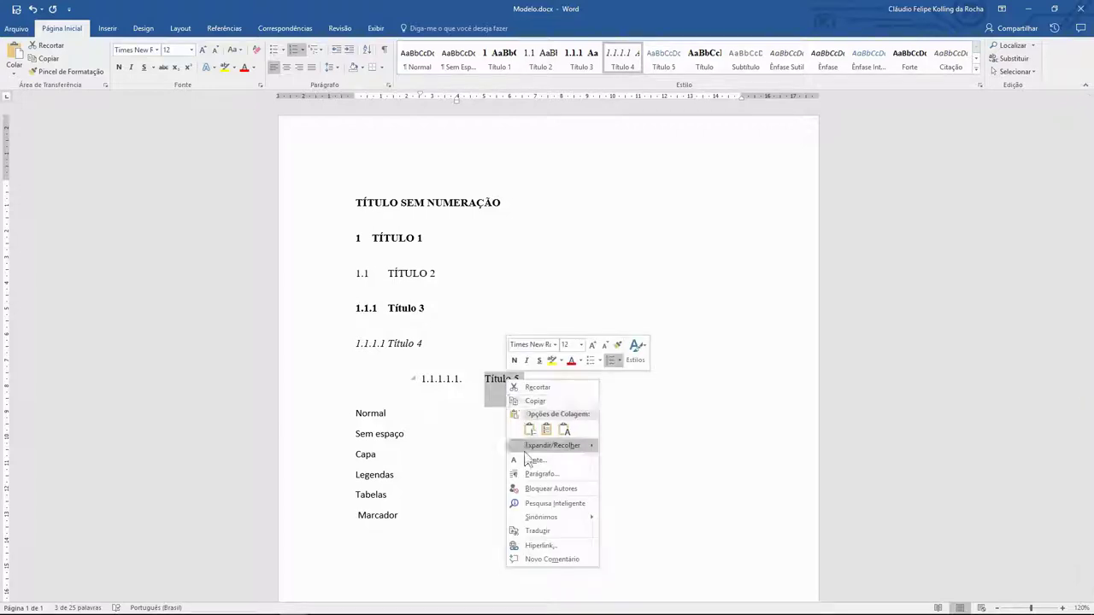
key(Escape)
click(446, 379)
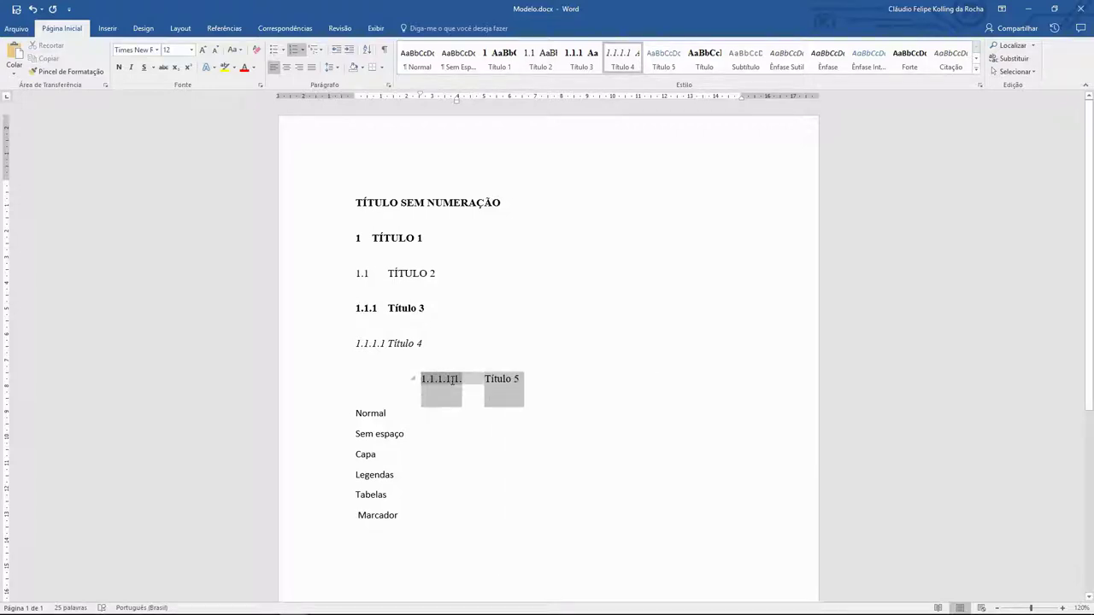
right_click(446, 379)
click(507, 445)
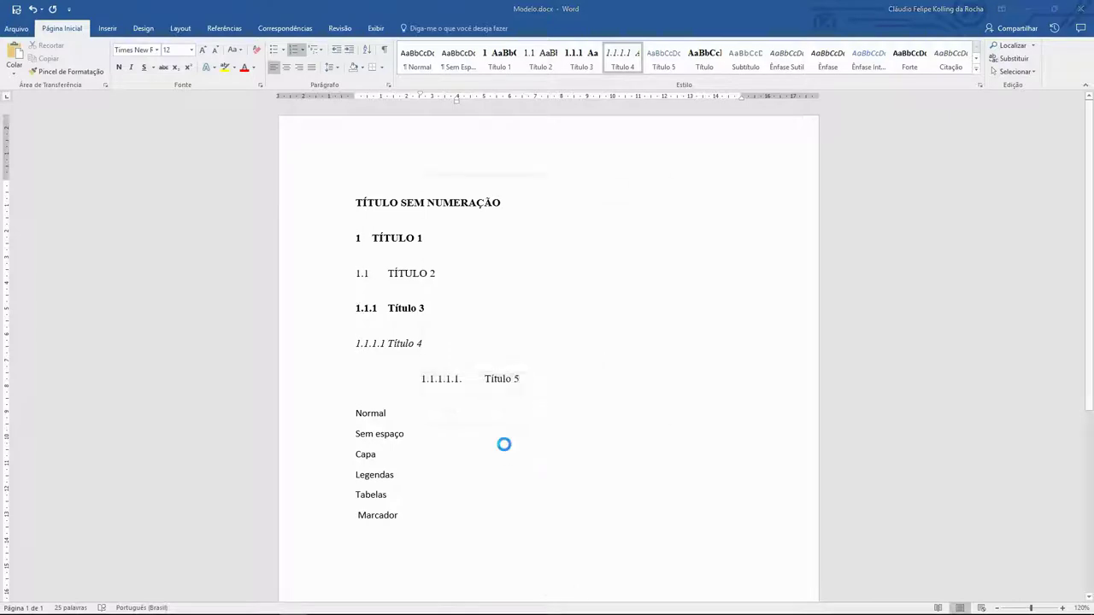
drag(631, 379, 612, 379)
text(0)
drag(535, 393, 511, 394)
text(0)
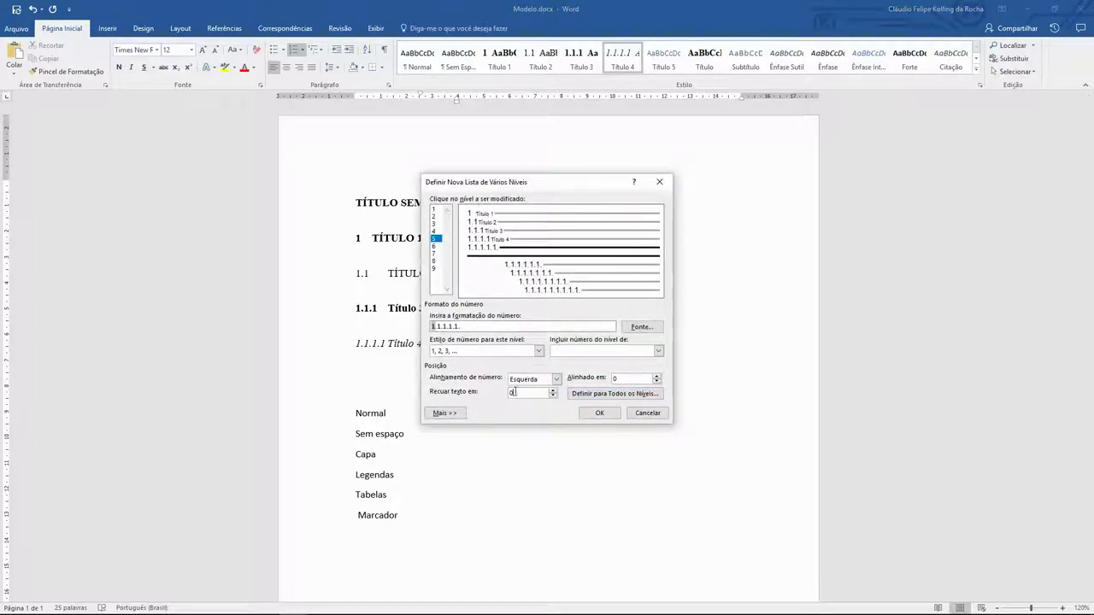
click(476, 327)
key(BackSpace)
click(601, 413)
mouse_move(405, 379)
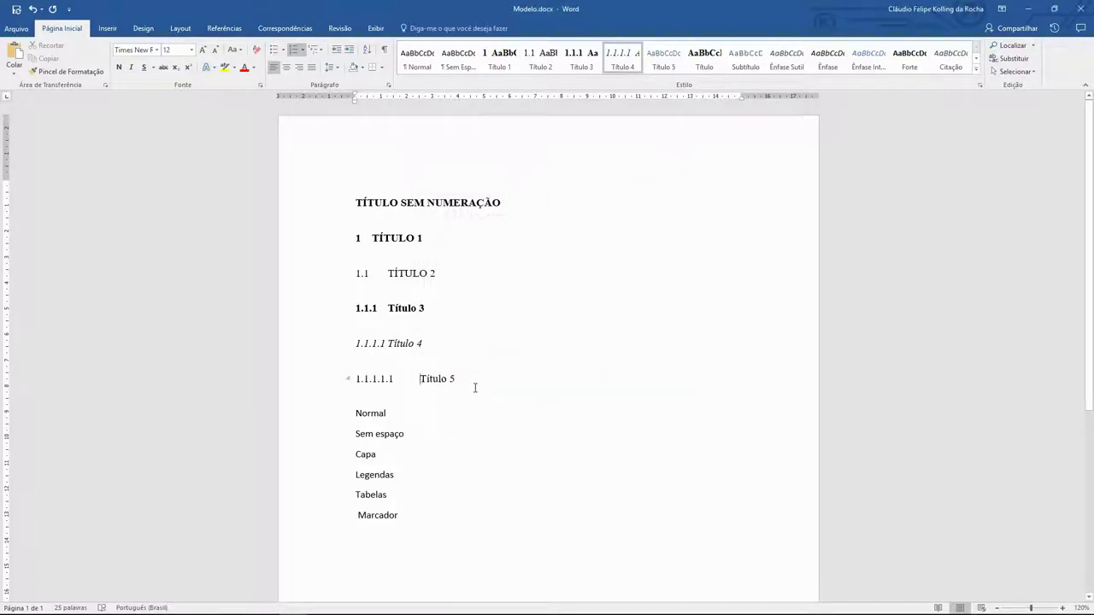
Update the Título 5 style to match the 1.1.1.1.1 heading.
drag(468, 381, 407, 379)
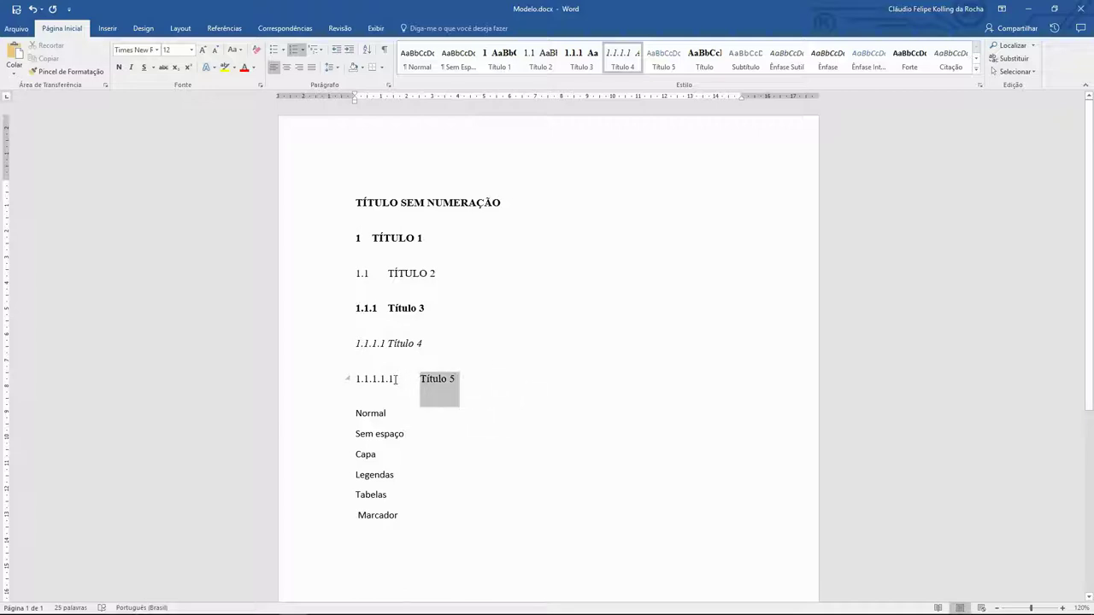
right_click(670, 70)
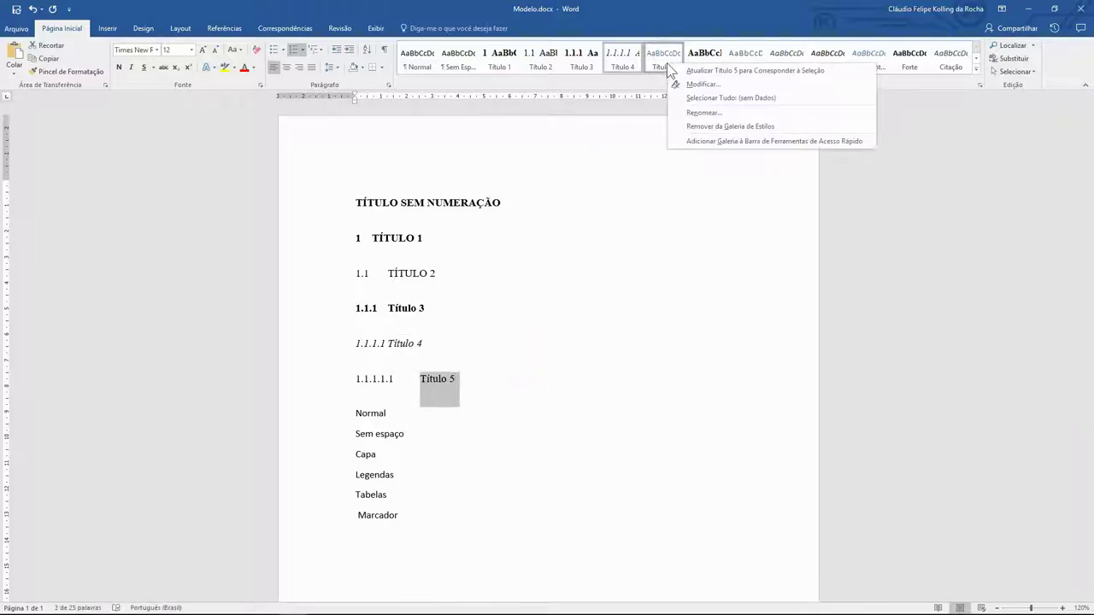
click(693, 73)
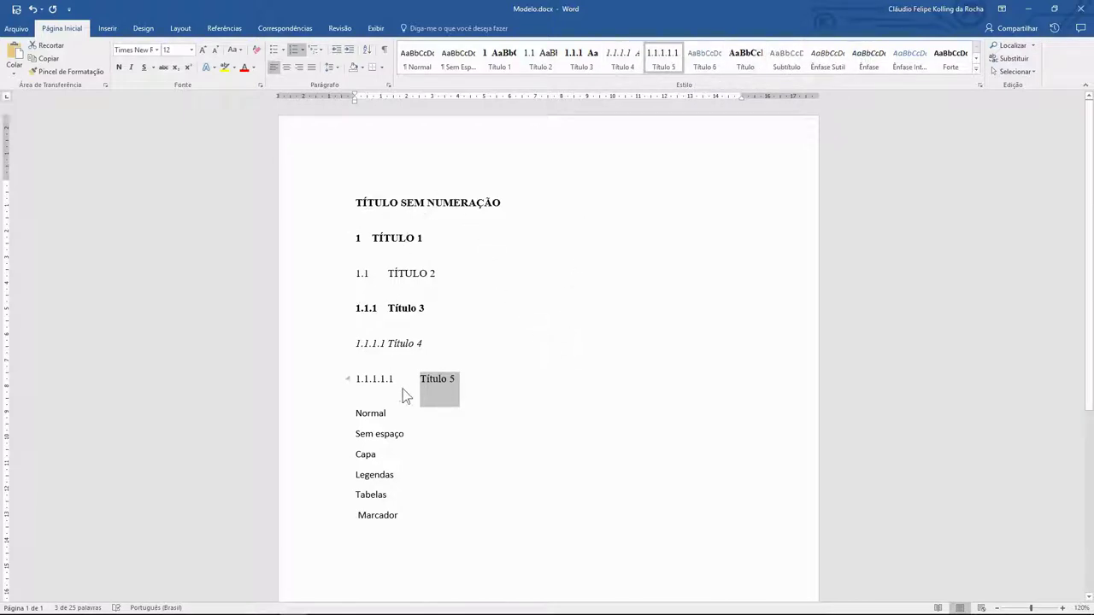
click(493, 390)
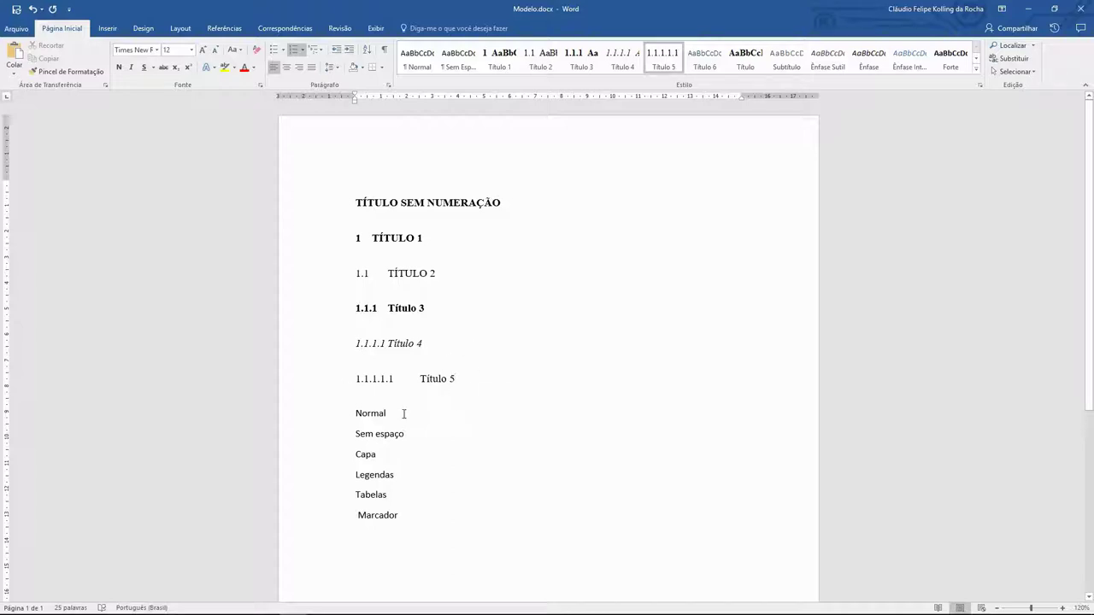
drag(398, 414, 356, 414)
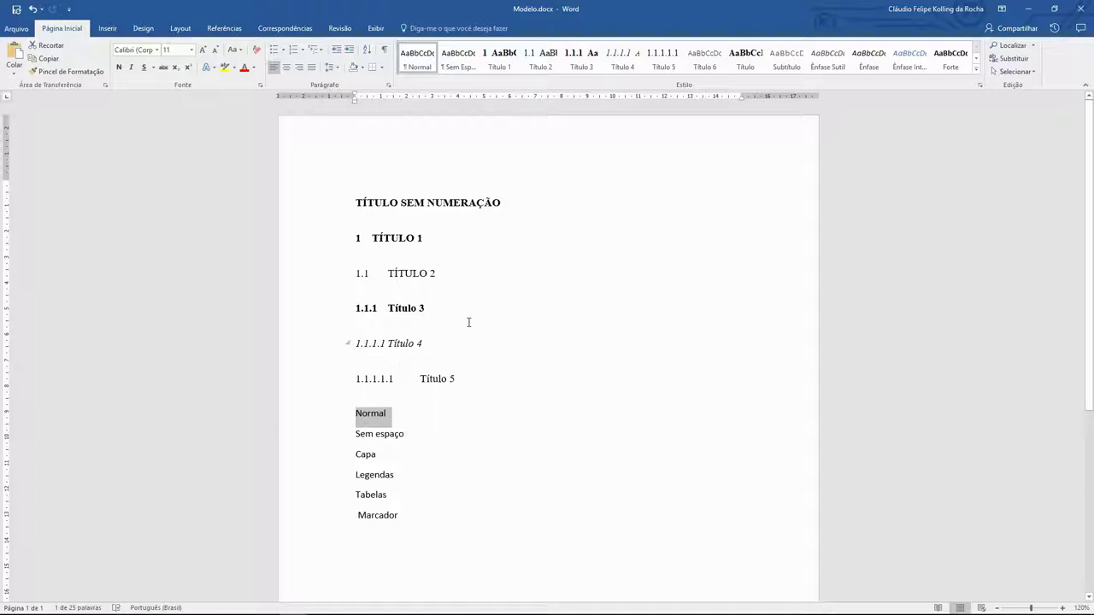
Format the Normal line in Times New Roman 12 pt with 1.5 line spacing.
click(163, 49)
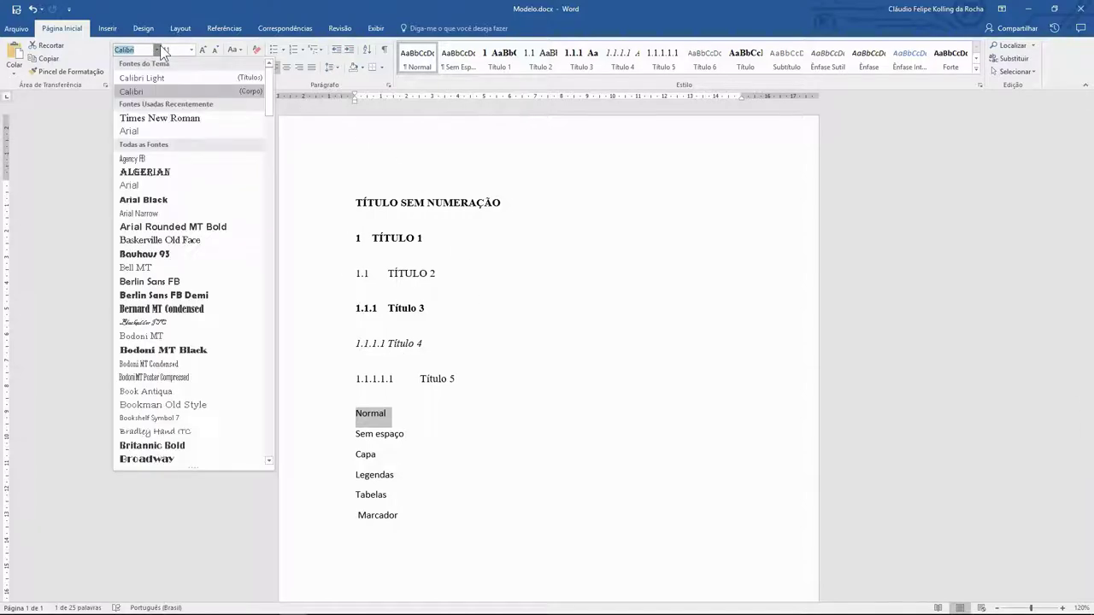
click(168, 124)
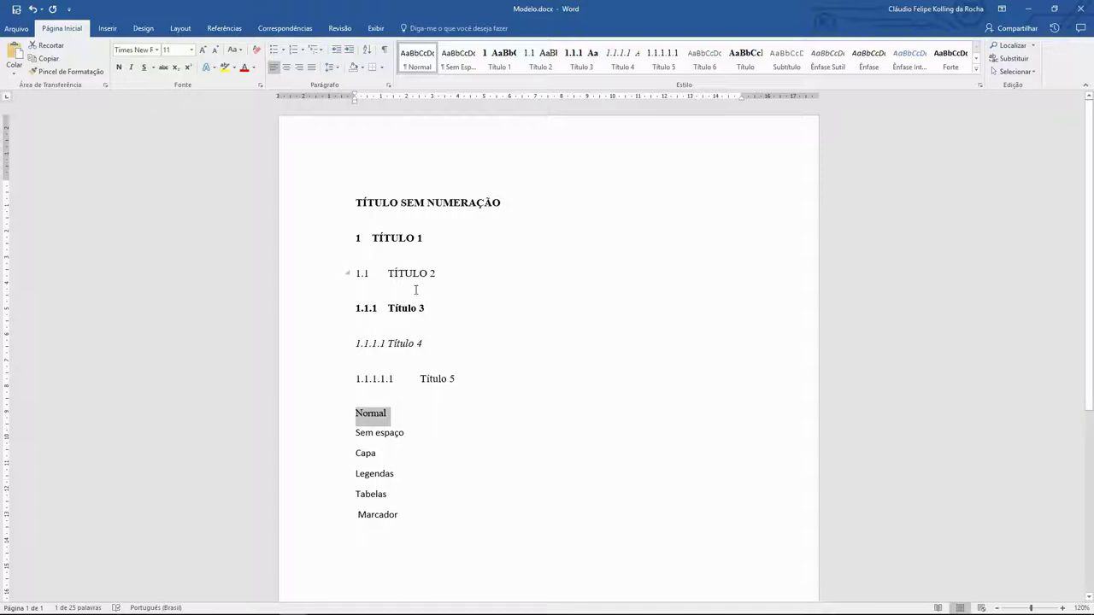
click(192, 50)
click(171, 103)
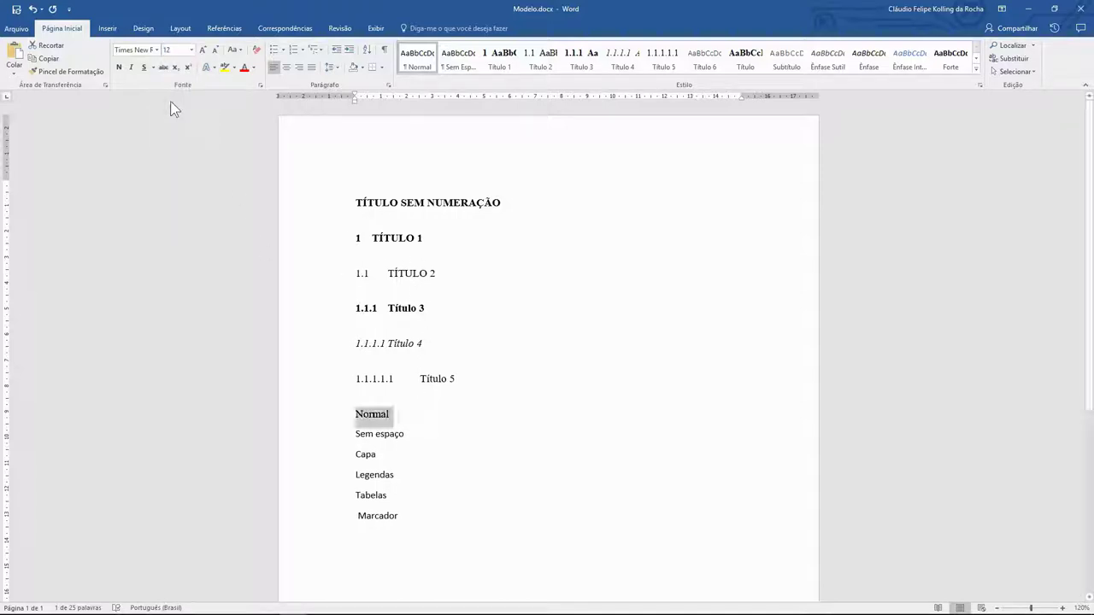
click(338, 66)
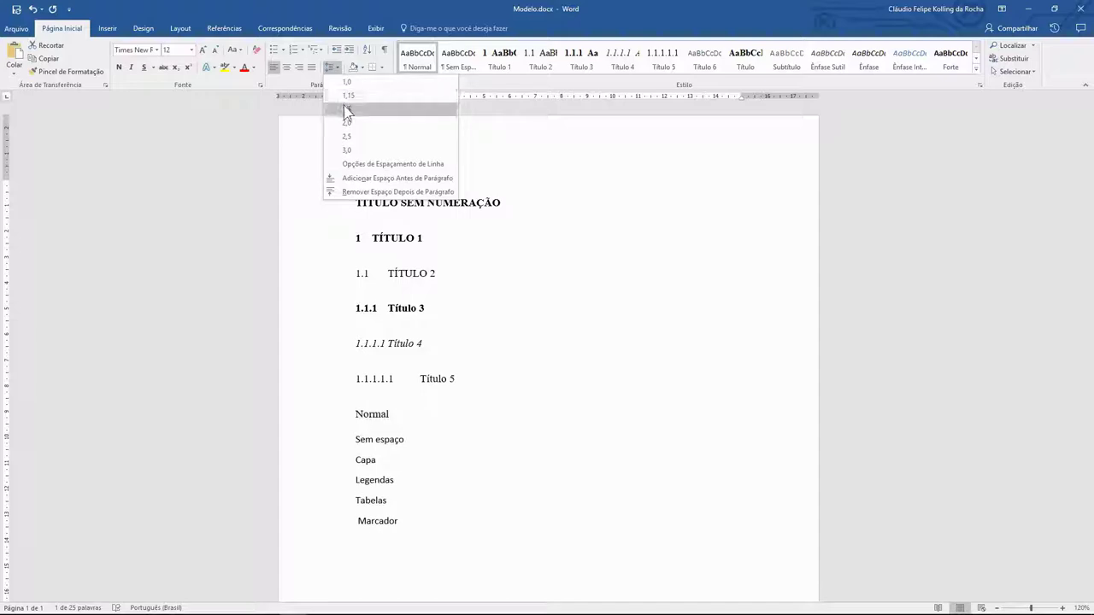
click(346, 110)
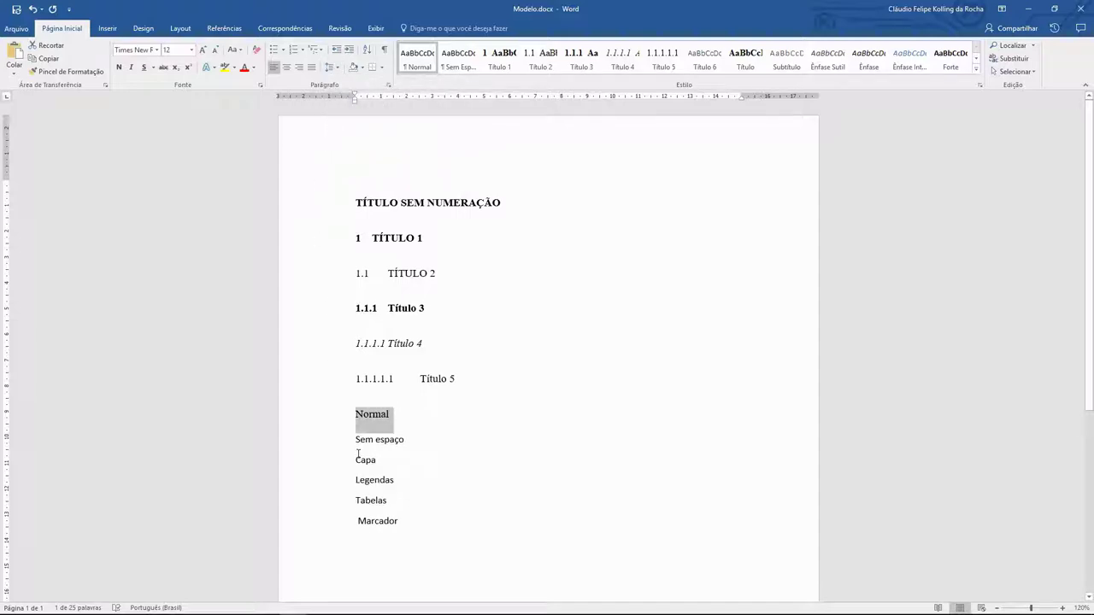
Update the Normal style to match the formatted Normal line.
right_click(418, 69)
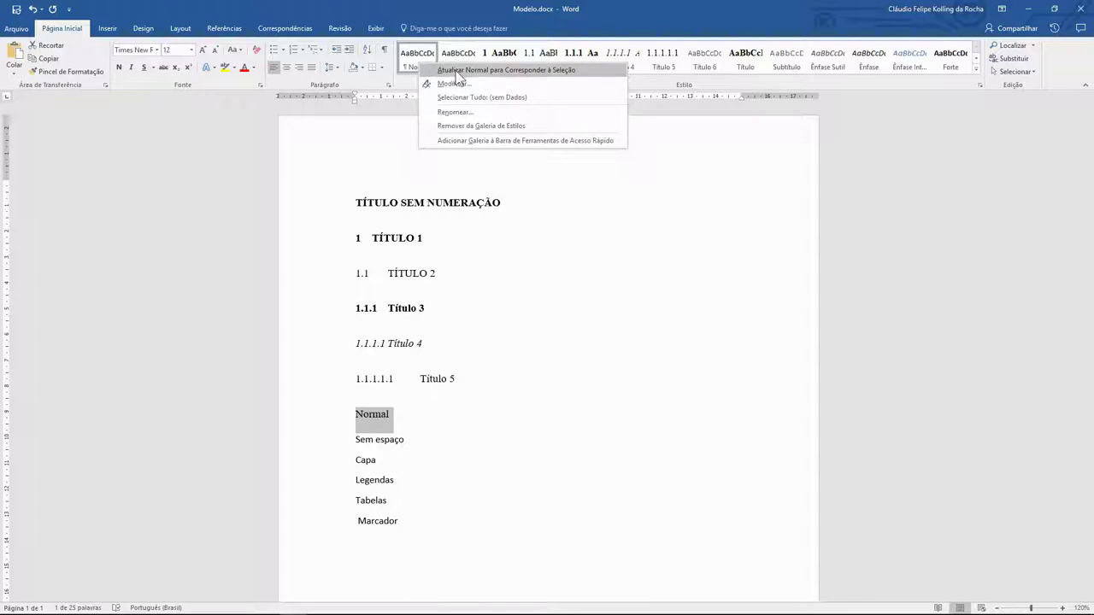
click(457, 72)
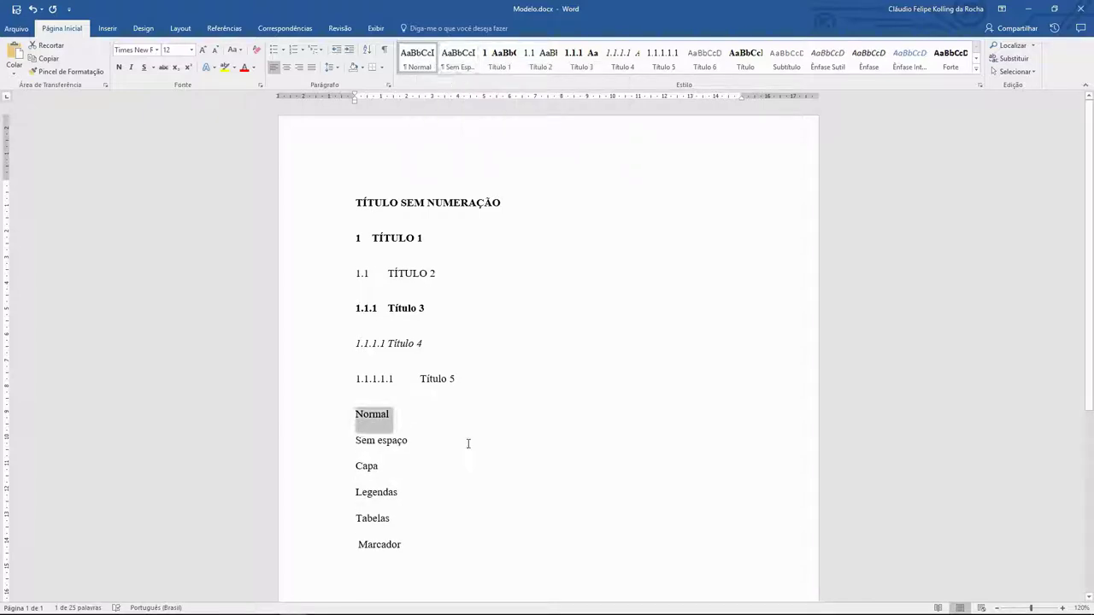
click(471, 475)
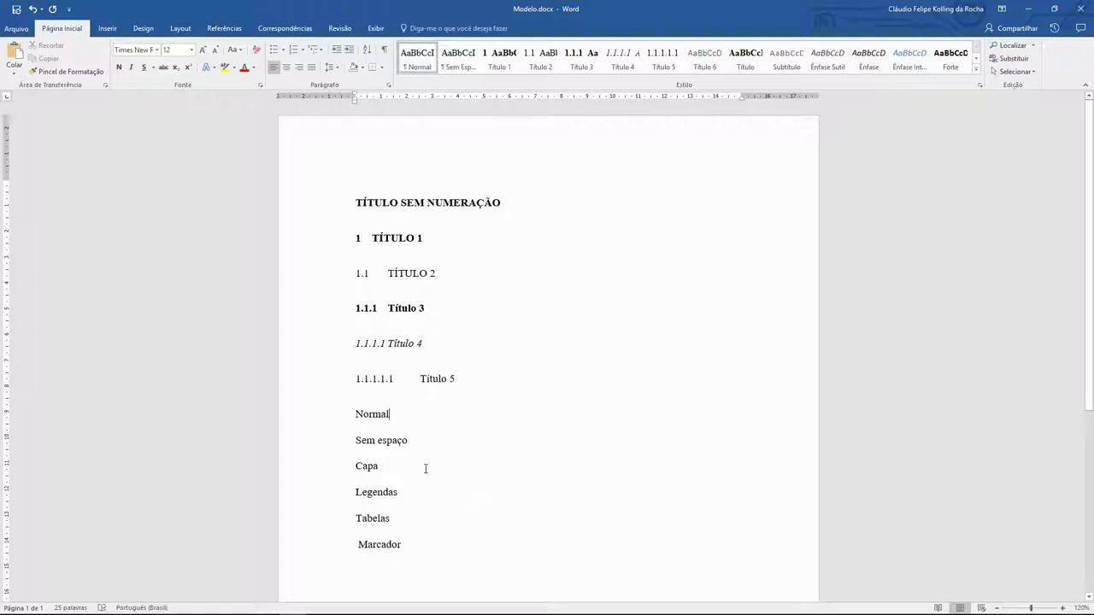
drag(414, 442, 354, 443)
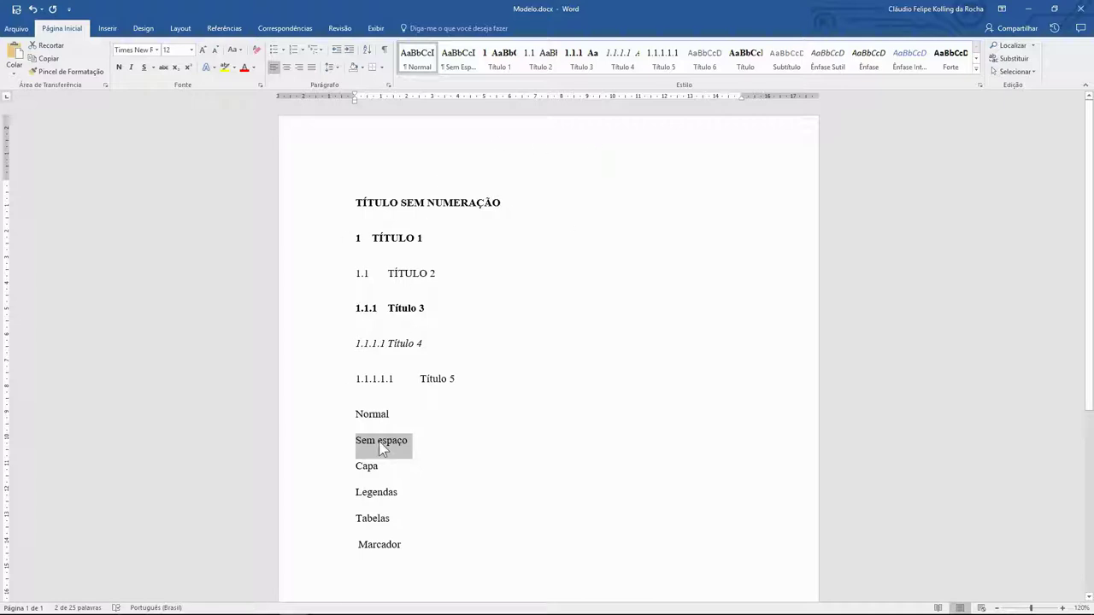
Give the Sem espaço line 1,0 spacing and update Sem Espaçamento to match it.
click(338, 66)
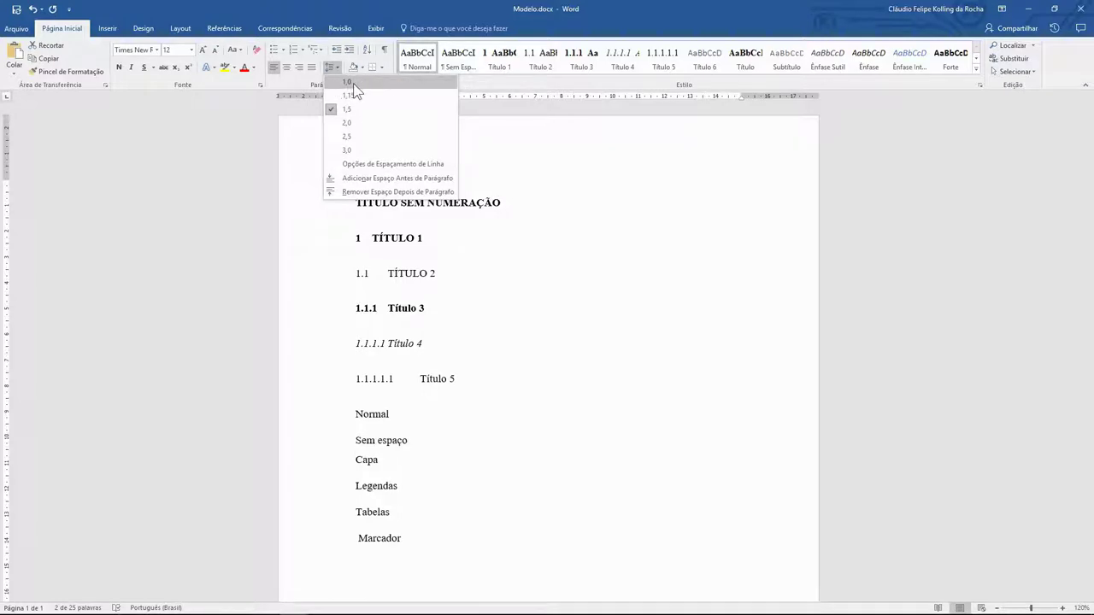
click(353, 82)
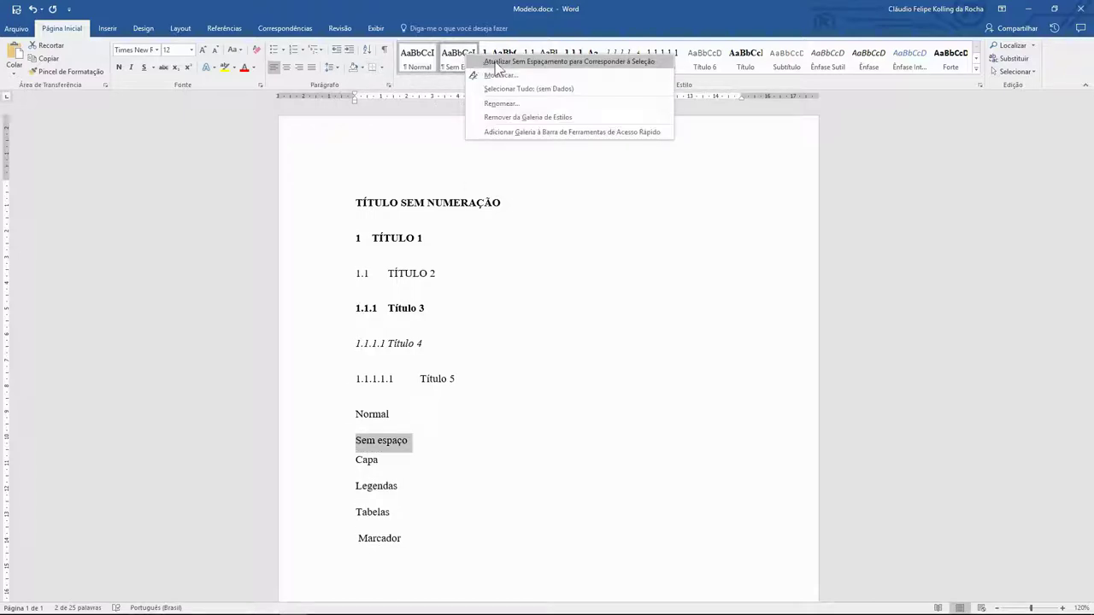
click(562, 62)
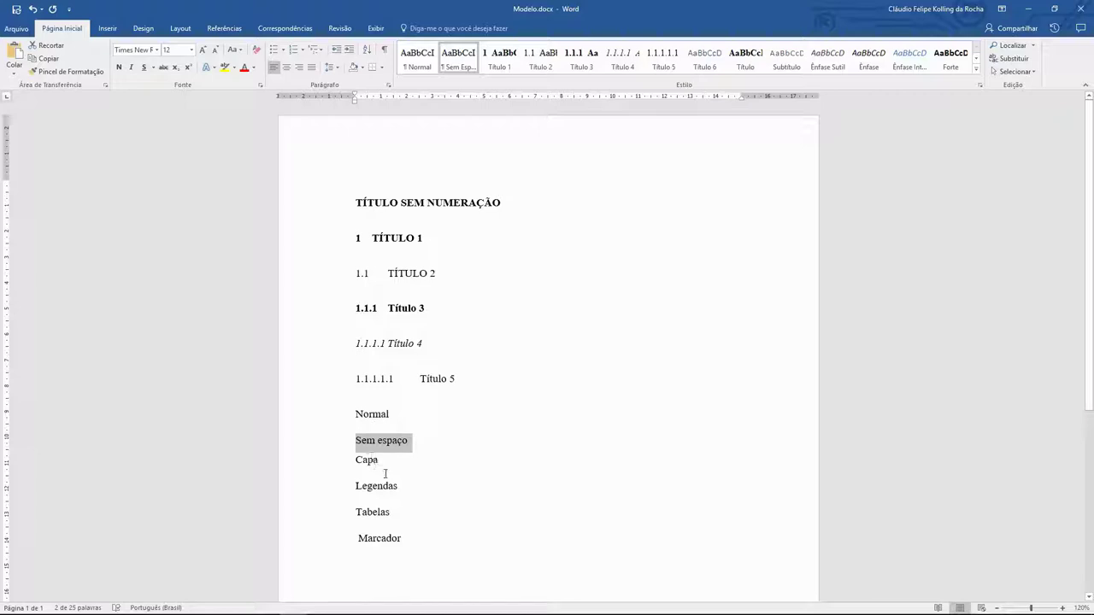
drag(385, 462, 358, 463)
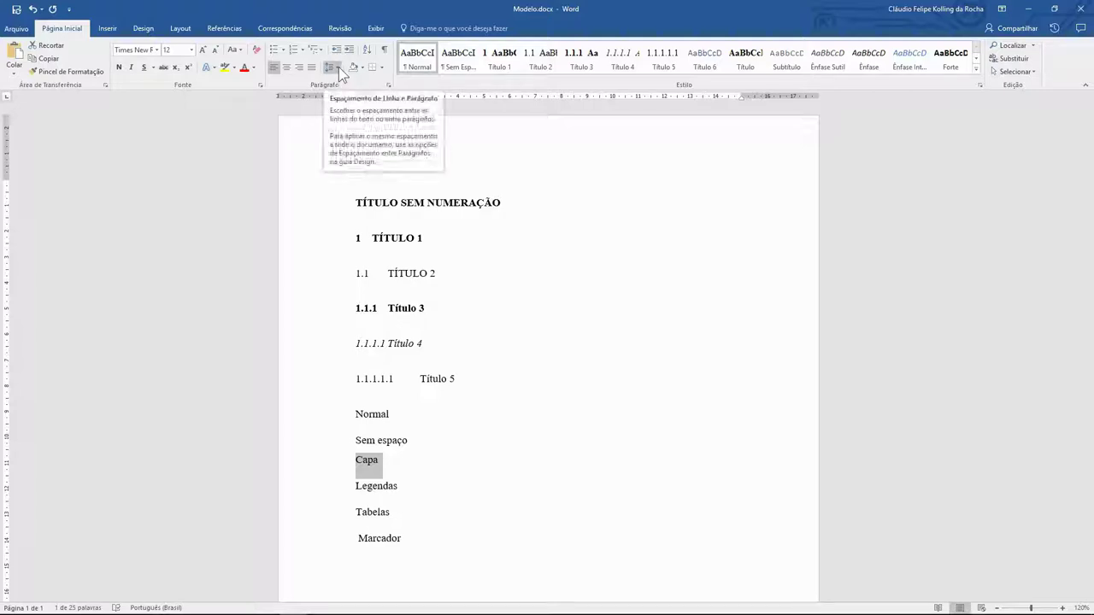
Put the Capa line in all capitals and save it as a new style named CAPA.
click(233, 50)
click(257, 91)
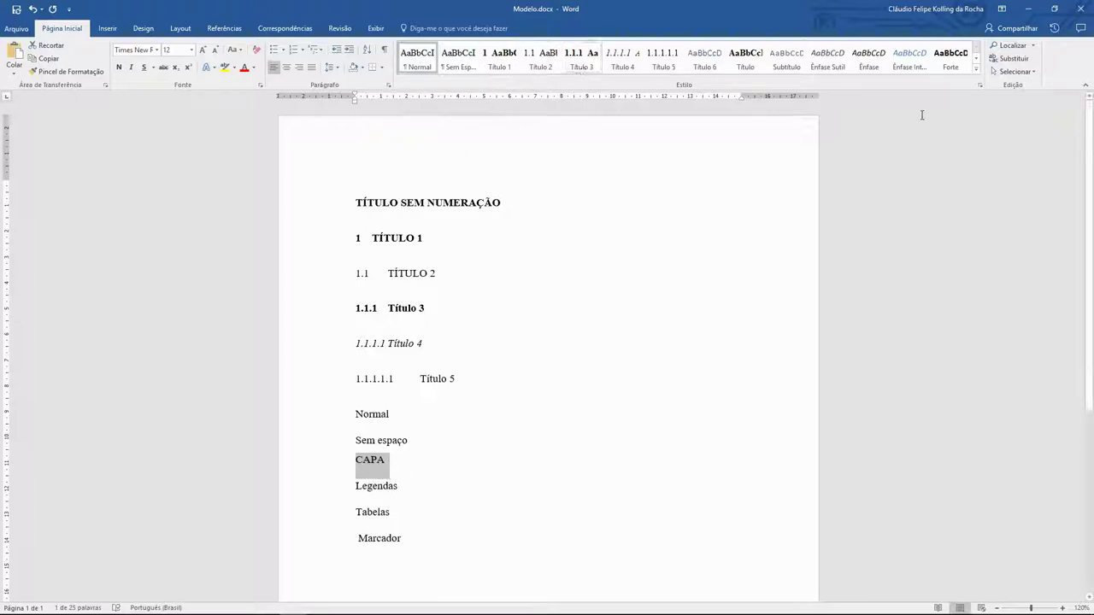
click(977, 70)
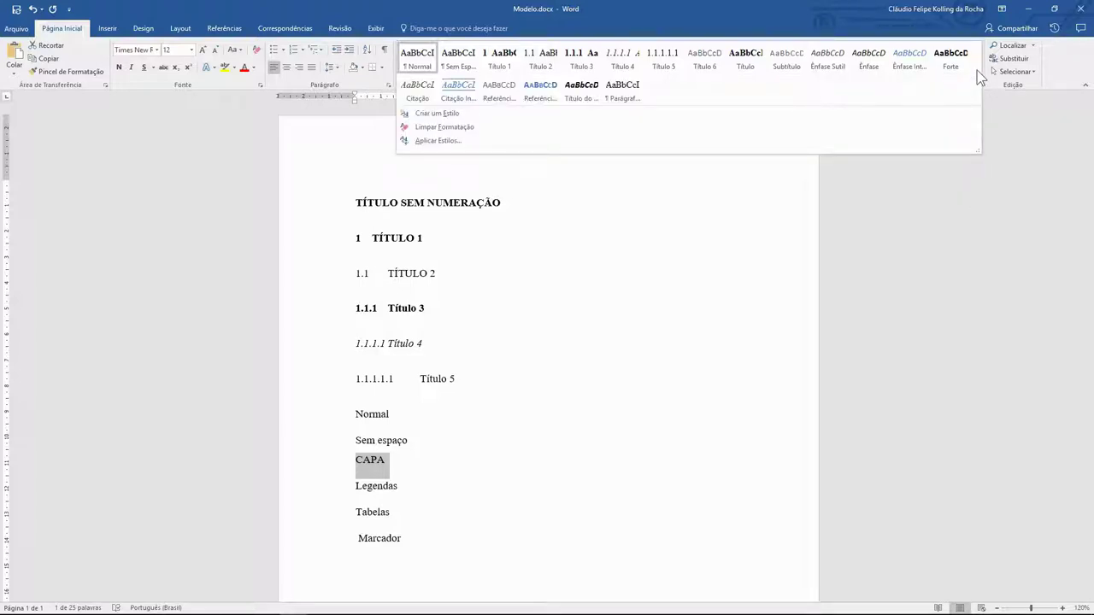
click(439, 111)
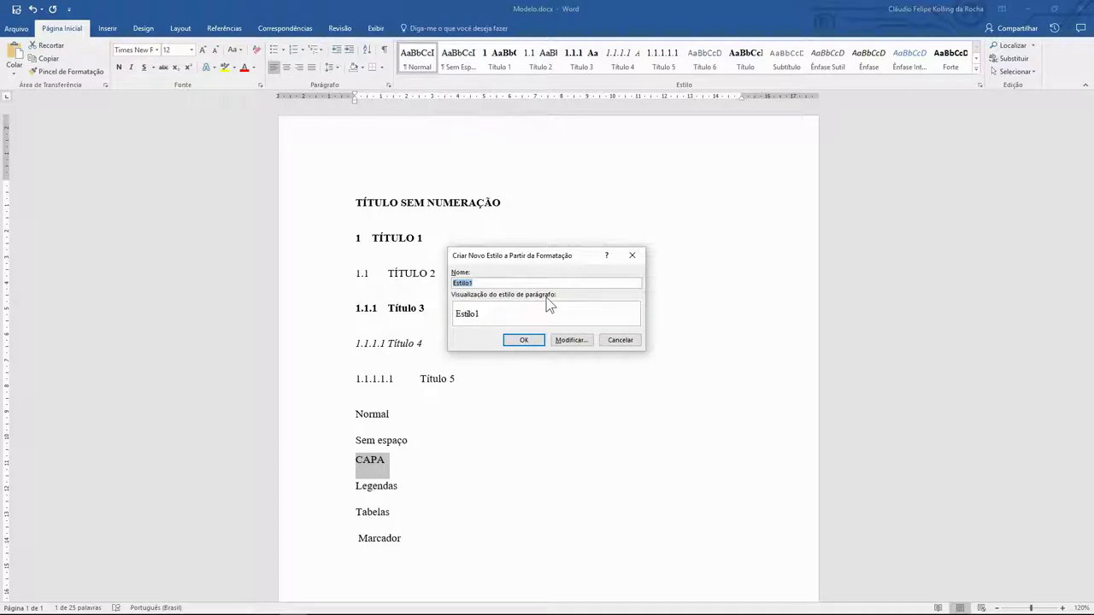
text(CAPA)
click(522, 339)
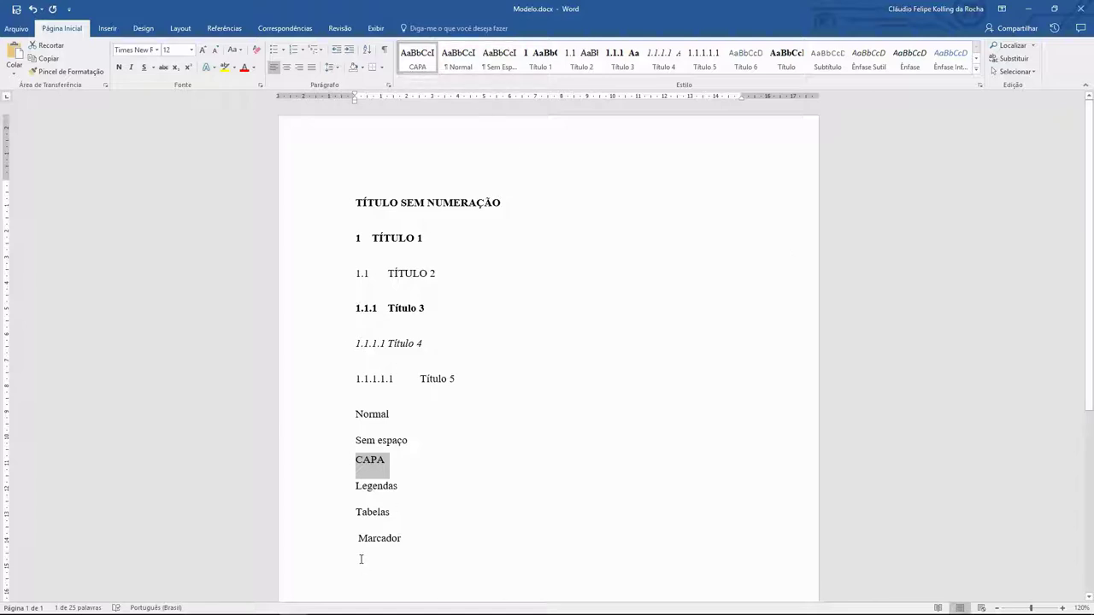
double_click(399, 487)
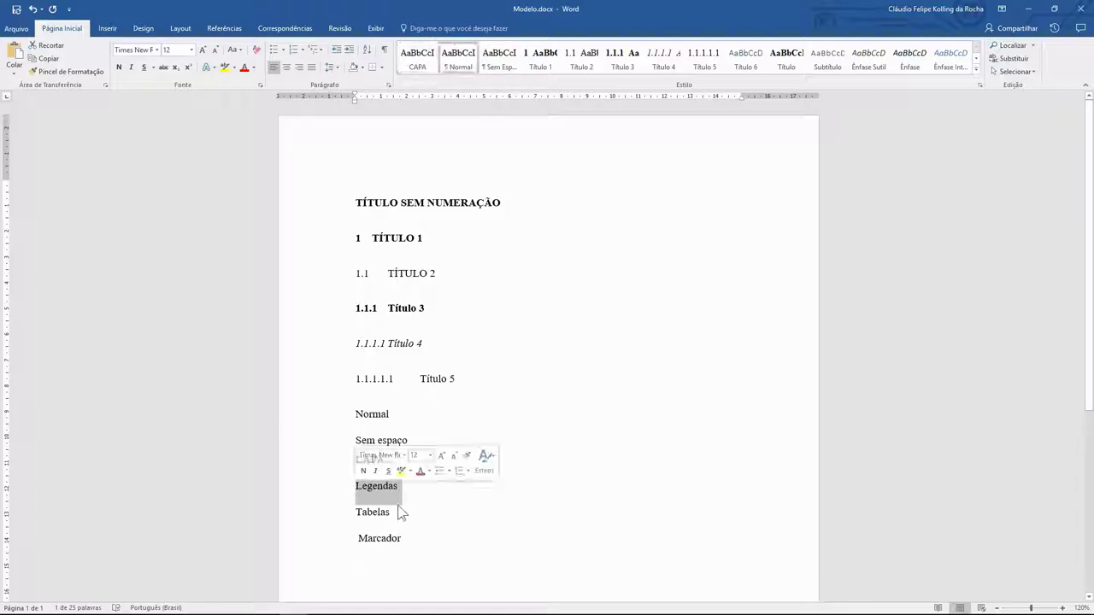
mouse_move(410, 344)
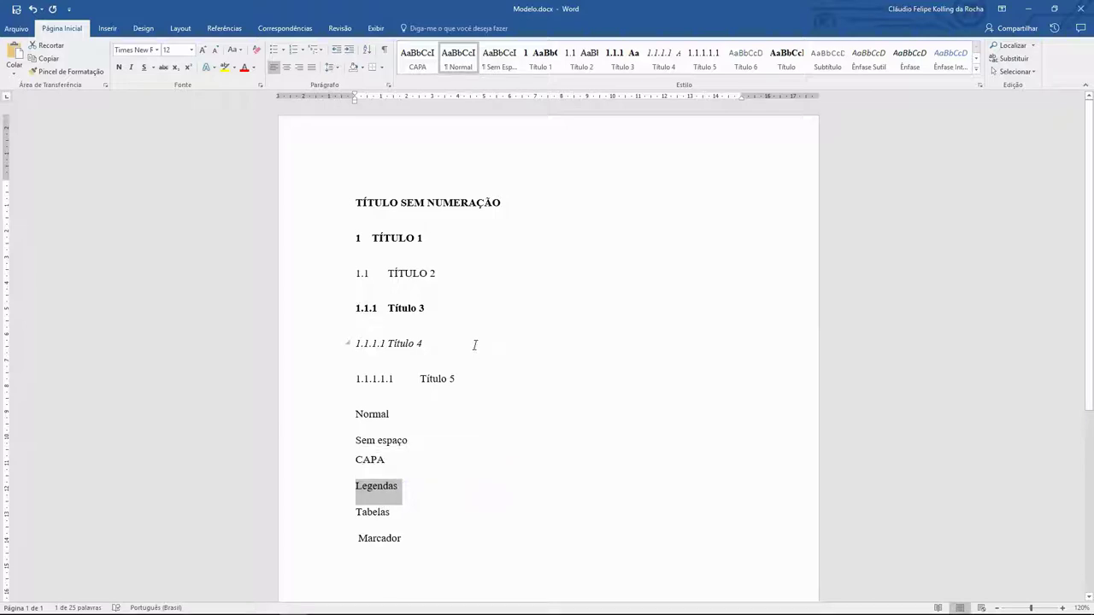
Bold the Legendas line and give the Tabelas line single 1,0 spacing.
click(120, 69)
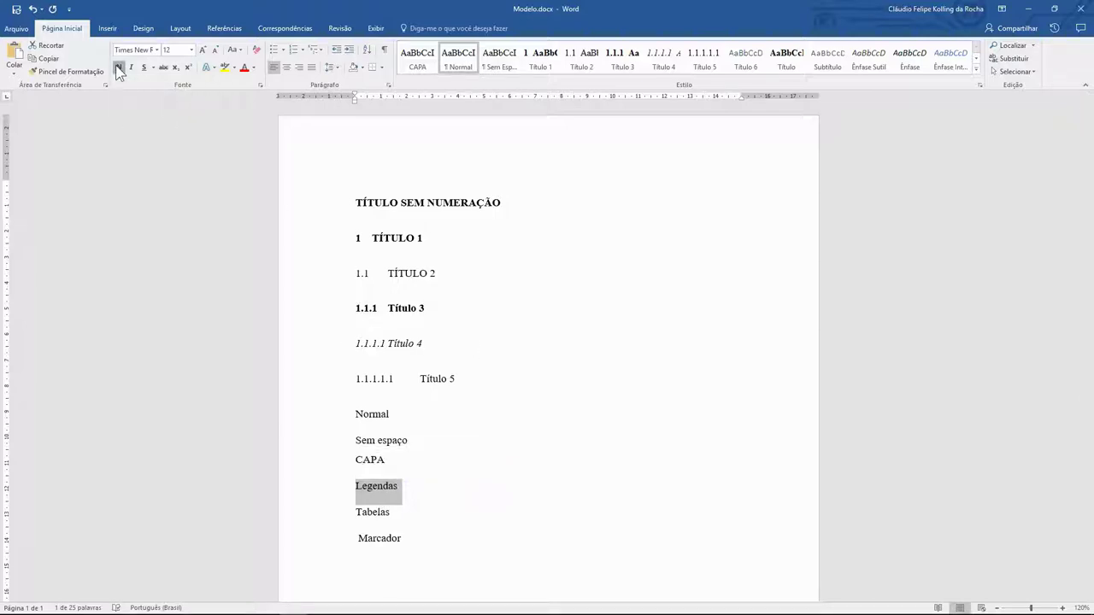
click(408, 494)
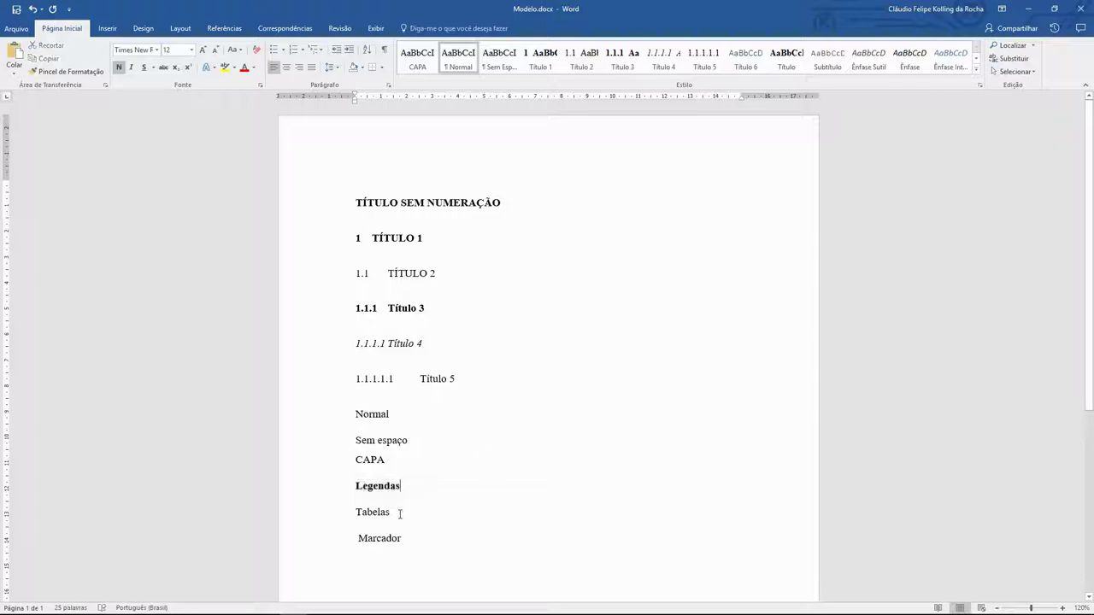
drag(389, 513, 355, 514)
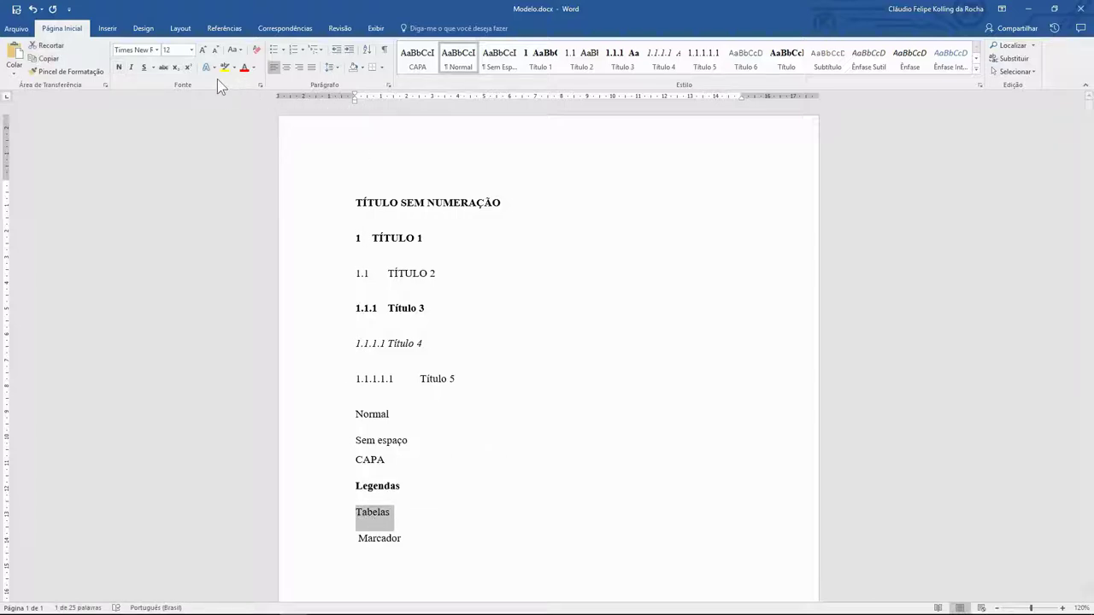
click(380, 69)
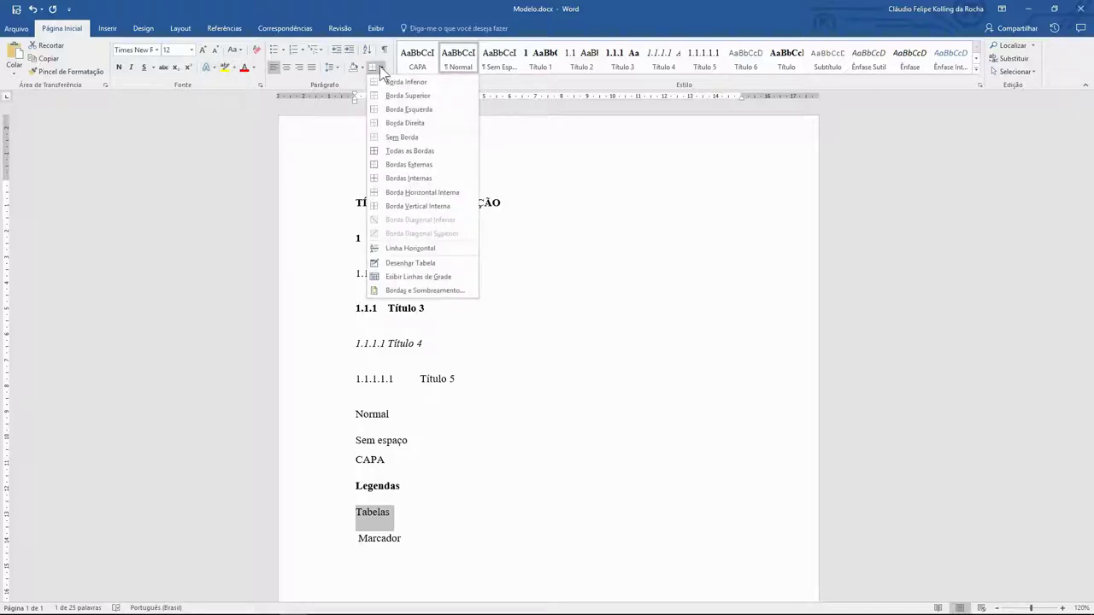
click(380, 66)
click(331, 67)
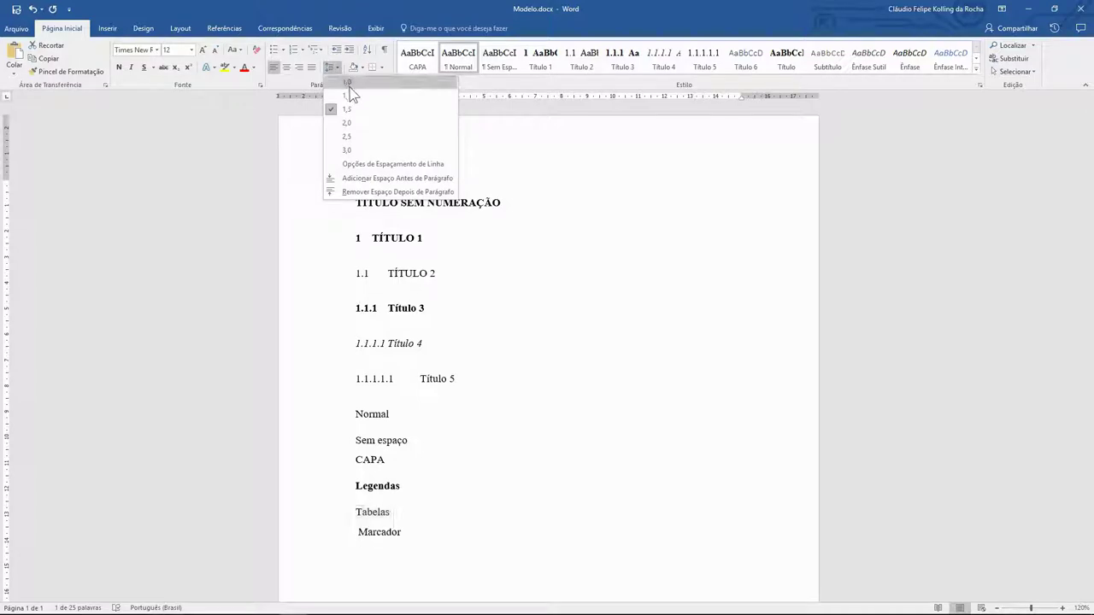
click(352, 84)
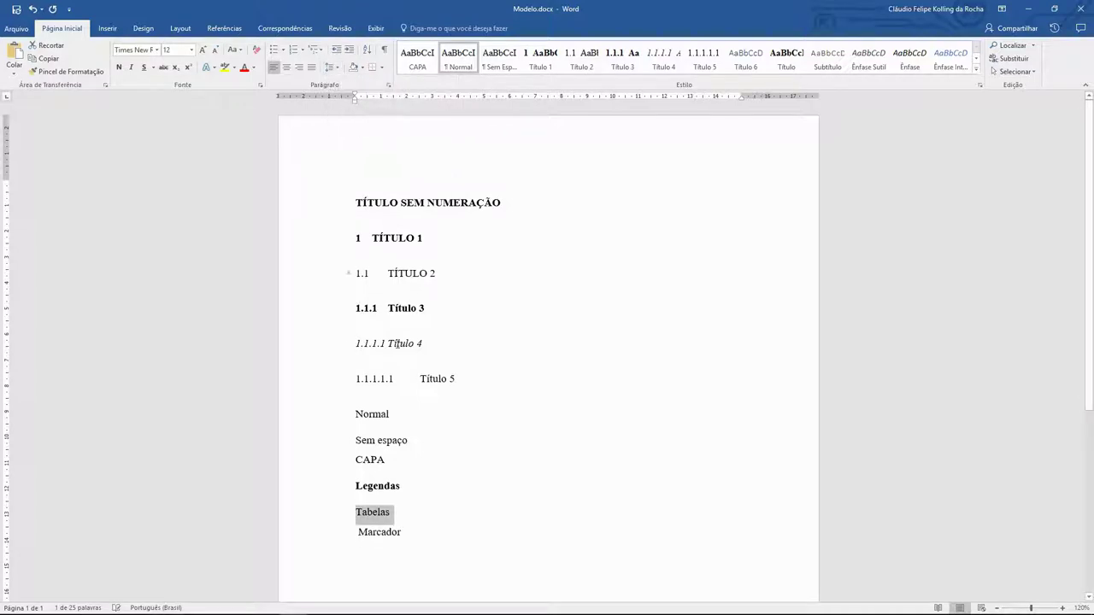
Save Legendas as a new style, renamed Legenda-novo estilo after the name conflict.
drag(409, 488, 354, 489)
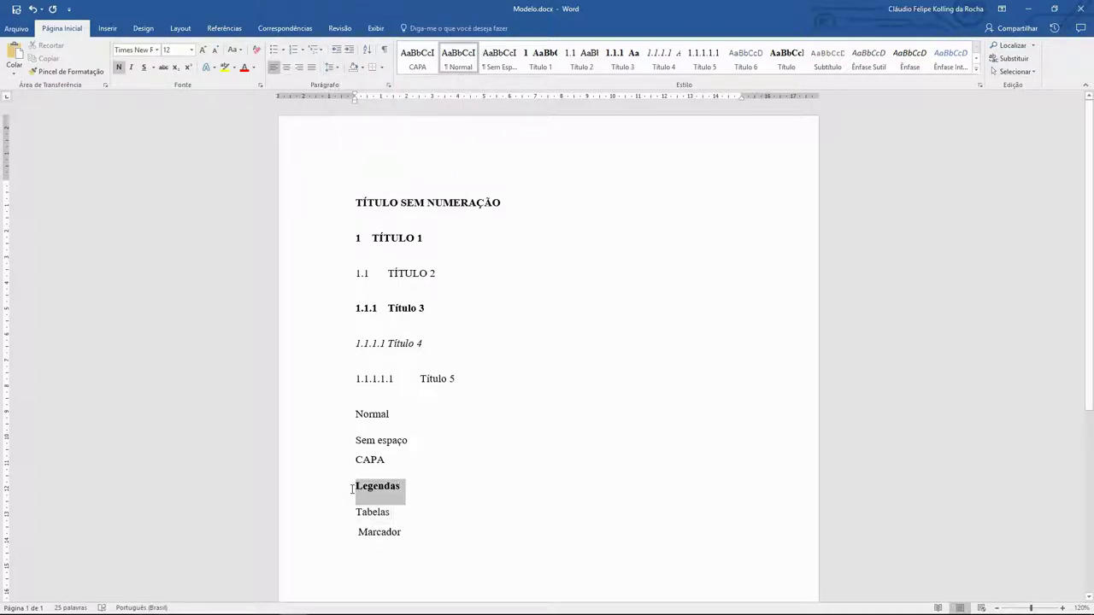
click(980, 74)
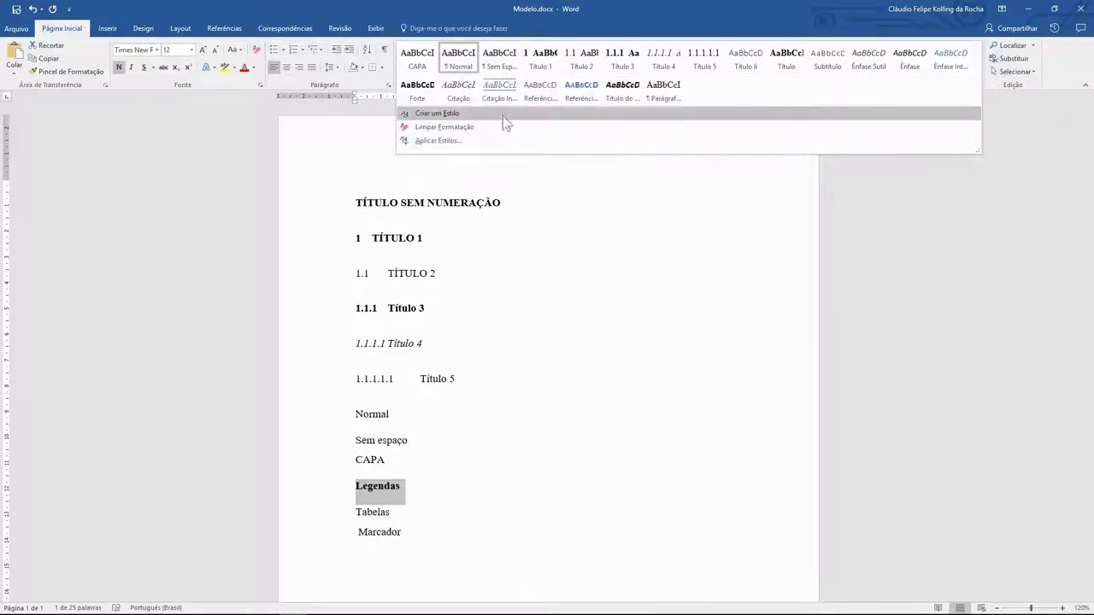
click(480, 113)
text(Legenda)
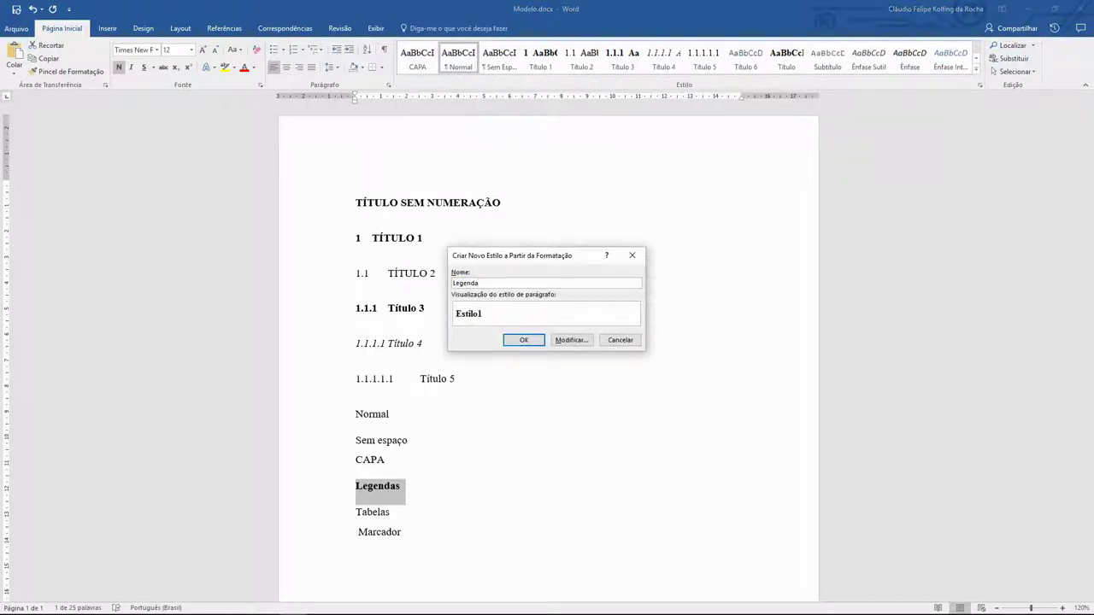
click(526, 341)
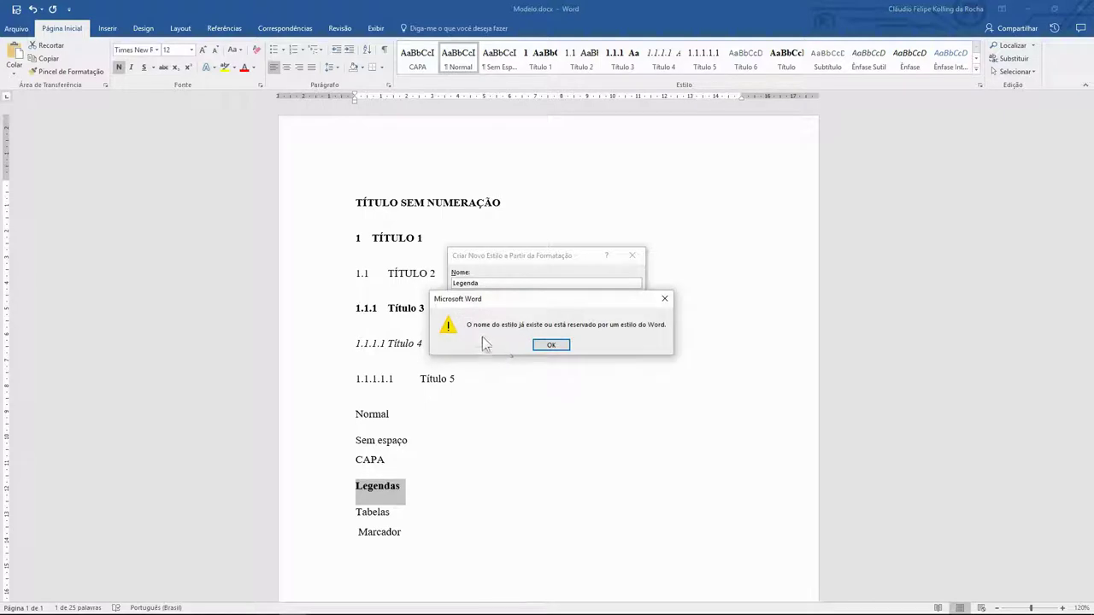
drag(522, 299, 728, 183)
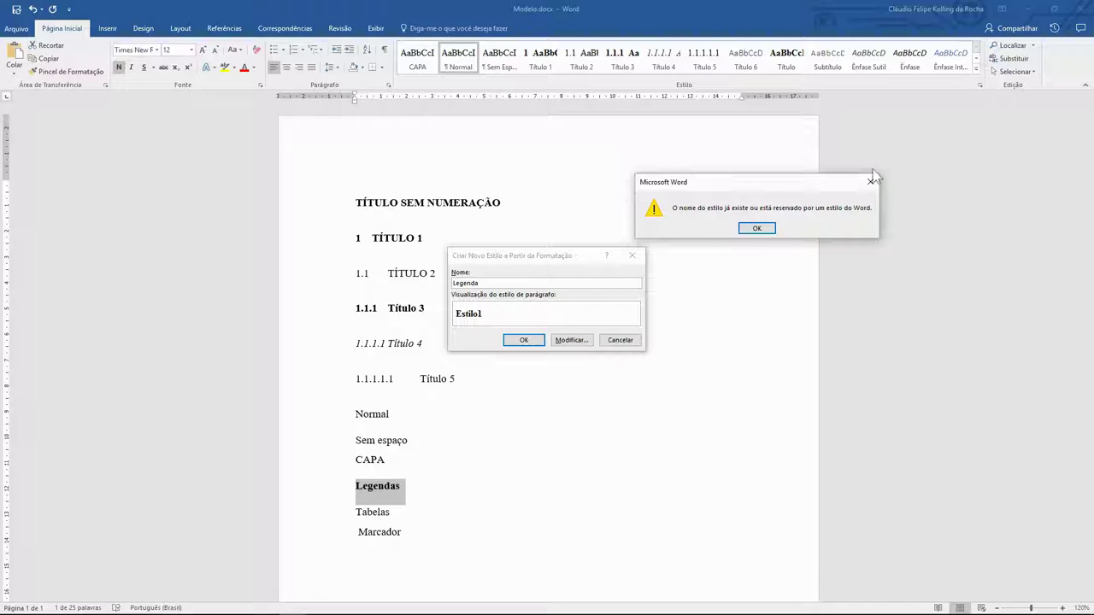
click(758, 231)
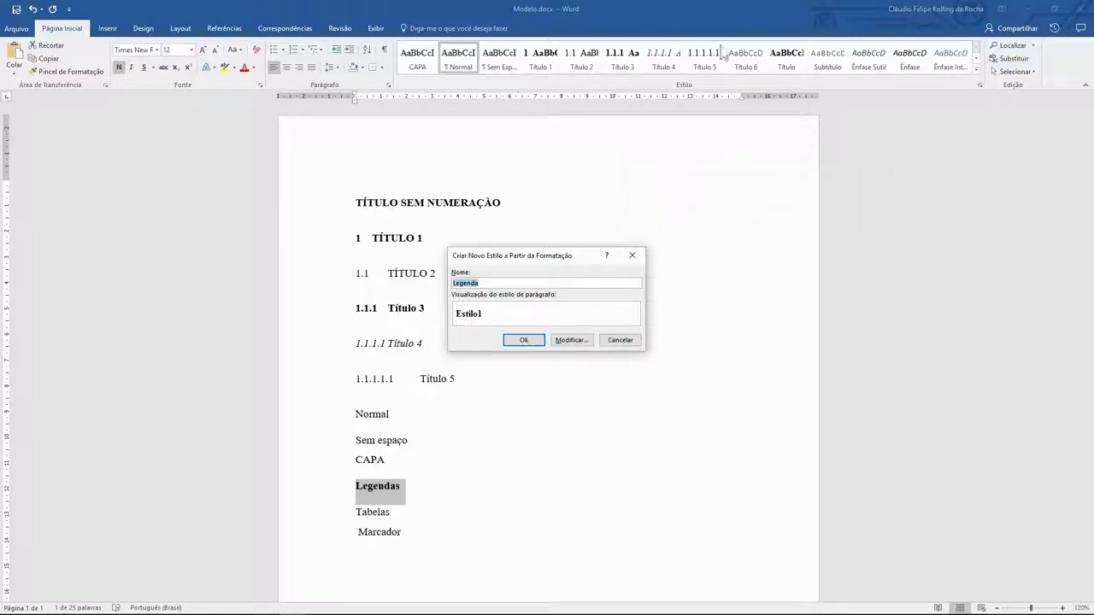
click(485, 283)
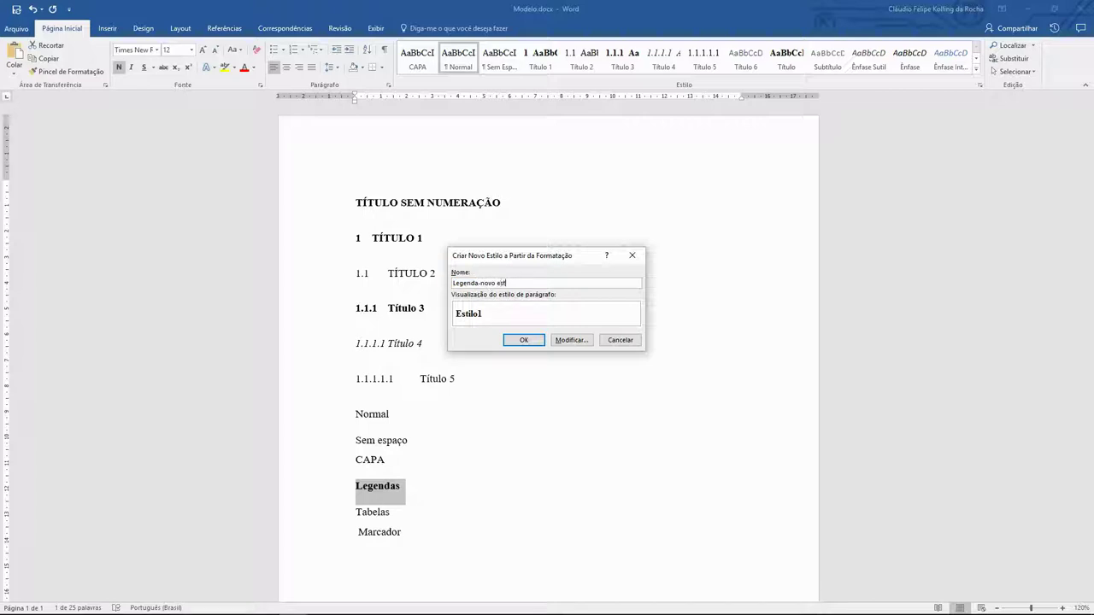
click(524, 341)
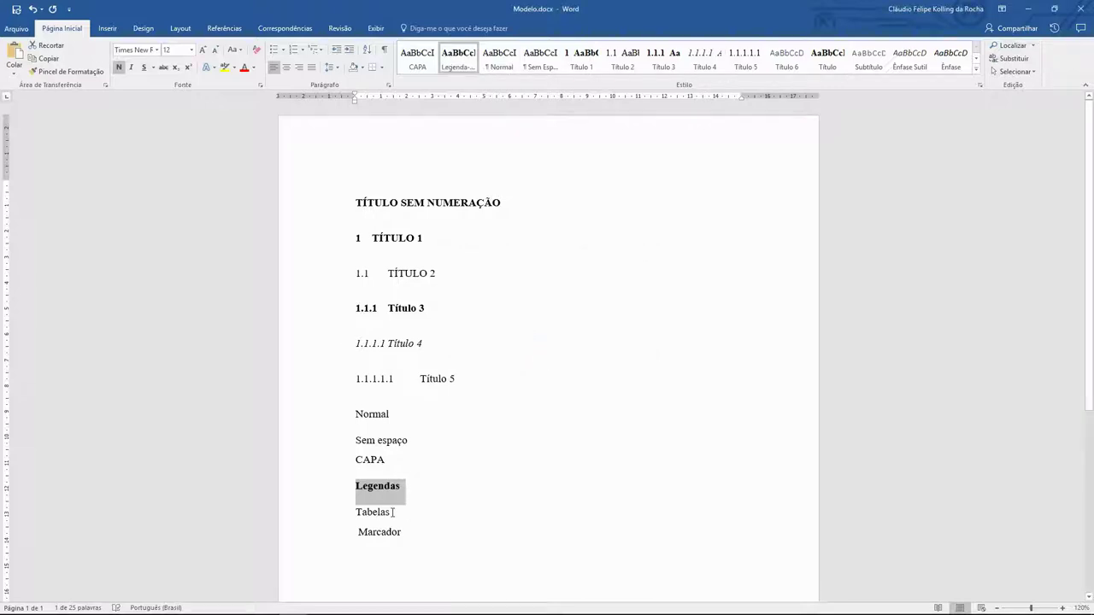
Change the spacing after the Normal paragraph in the Parágrafo dialog.
drag(393, 513, 354, 513)
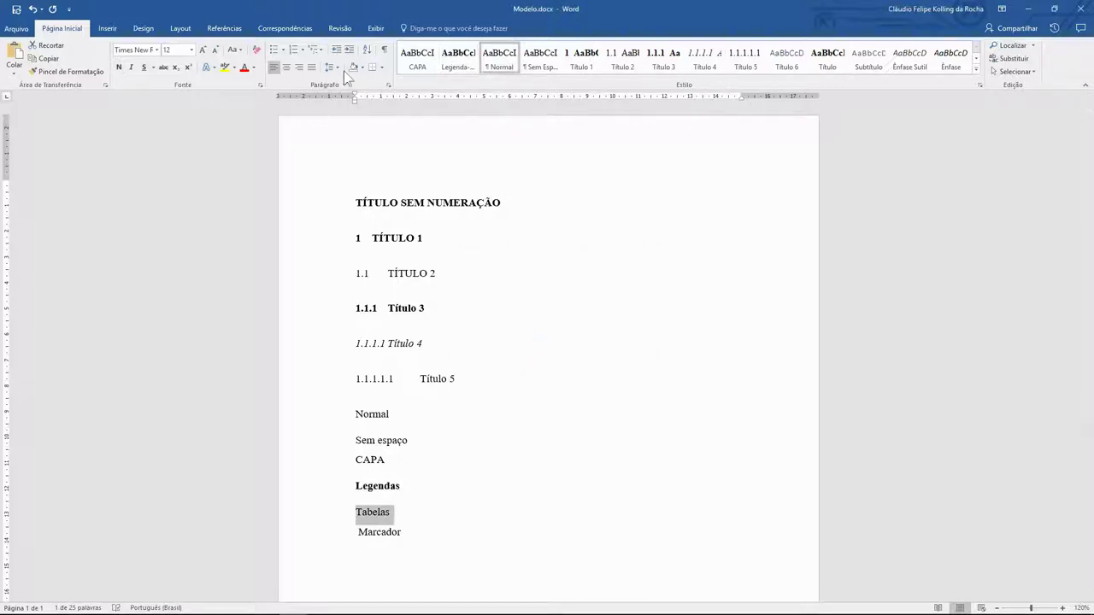
drag(391, 415, 355, 416)
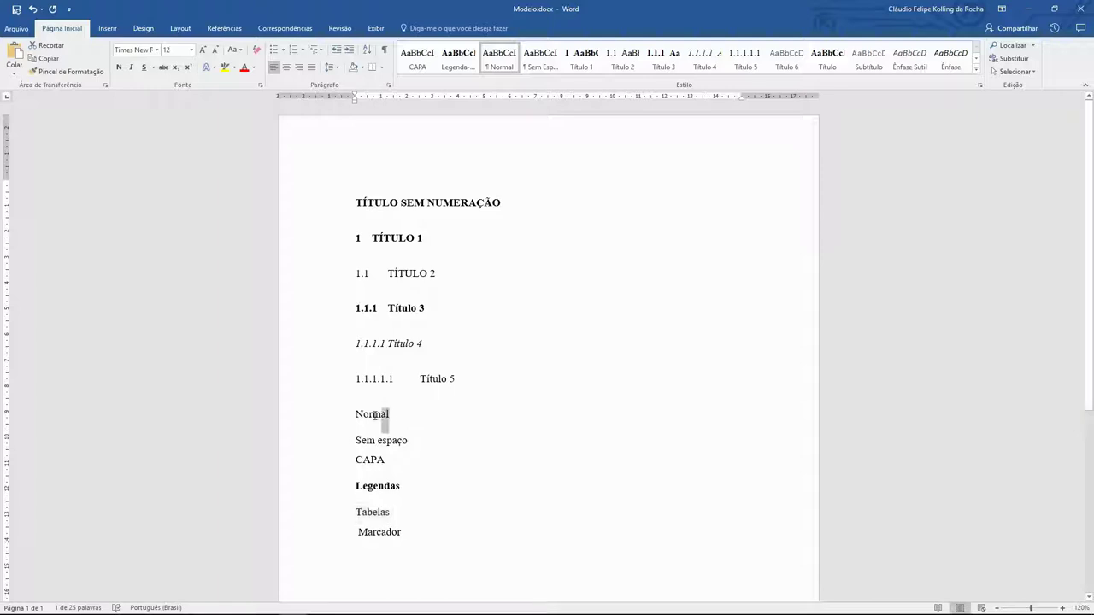
right_click(368, 416)
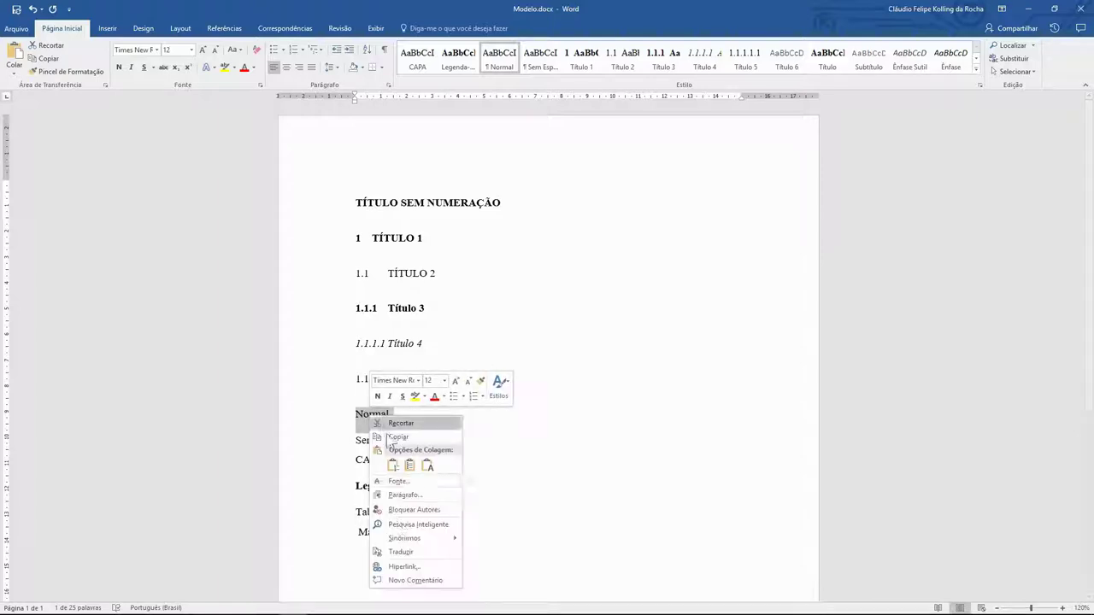
click(403, 495)
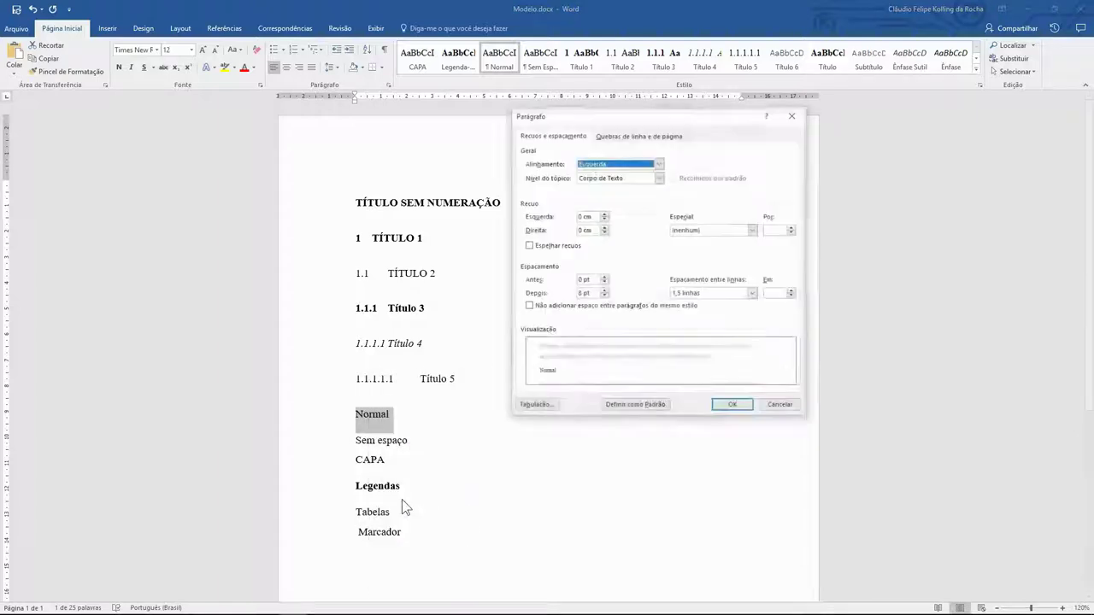
click(604, 296)
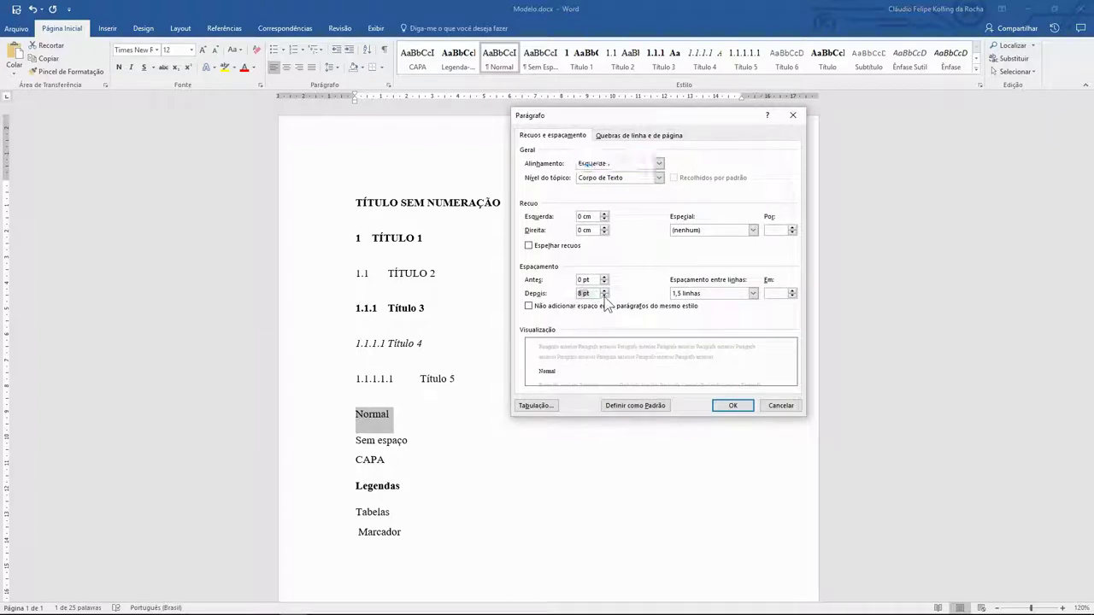
click(737, 407)
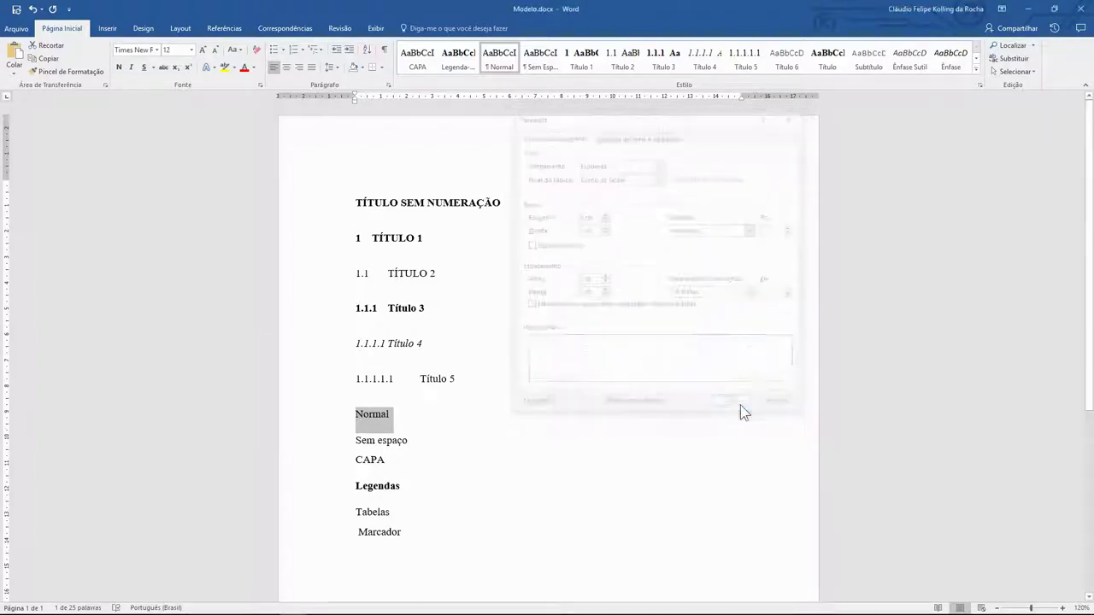
click(532, 511)
mouse_move(412, 435)
mouse_down()
mouse_move(359, 436)
mouse_move(355, 413)
mouse_up()
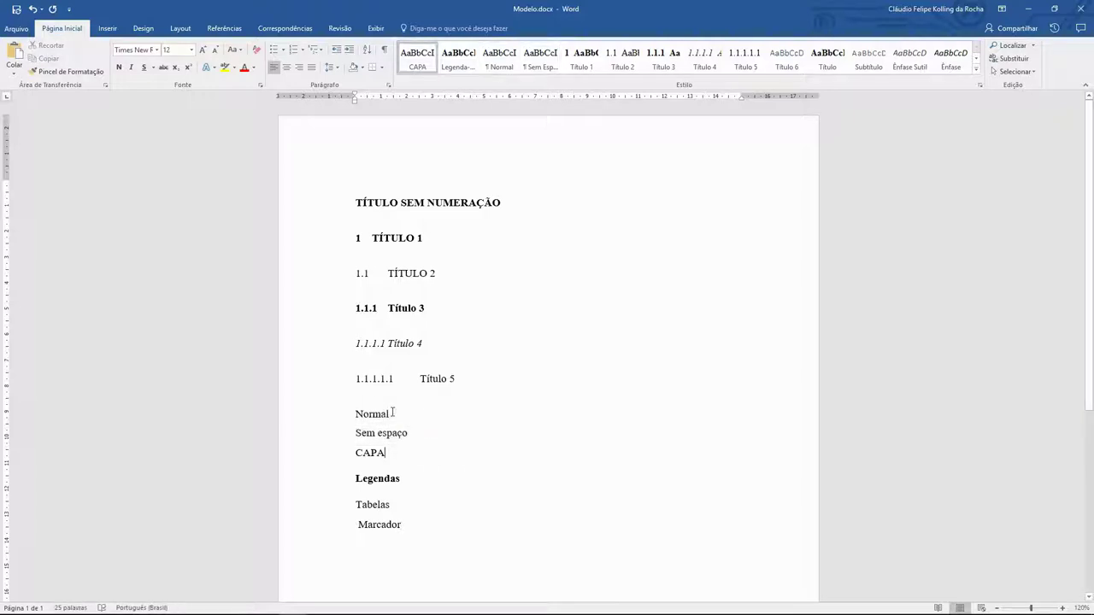
Update the Normal style to match the reformatted Normal paragraph.
right_click(502, 59)
click(589, 61)
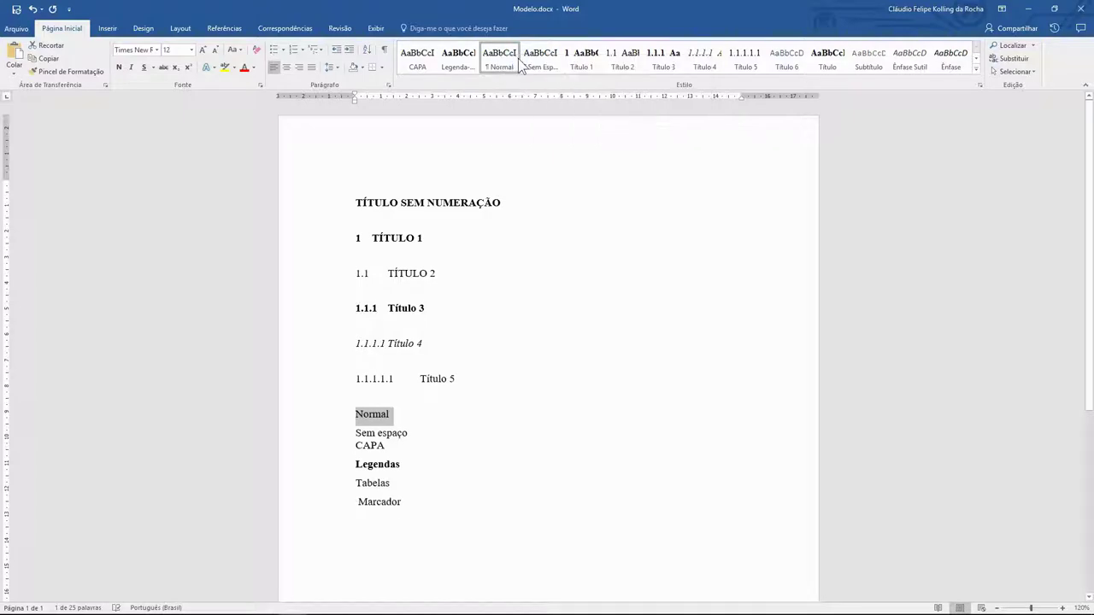
click(438, 462)
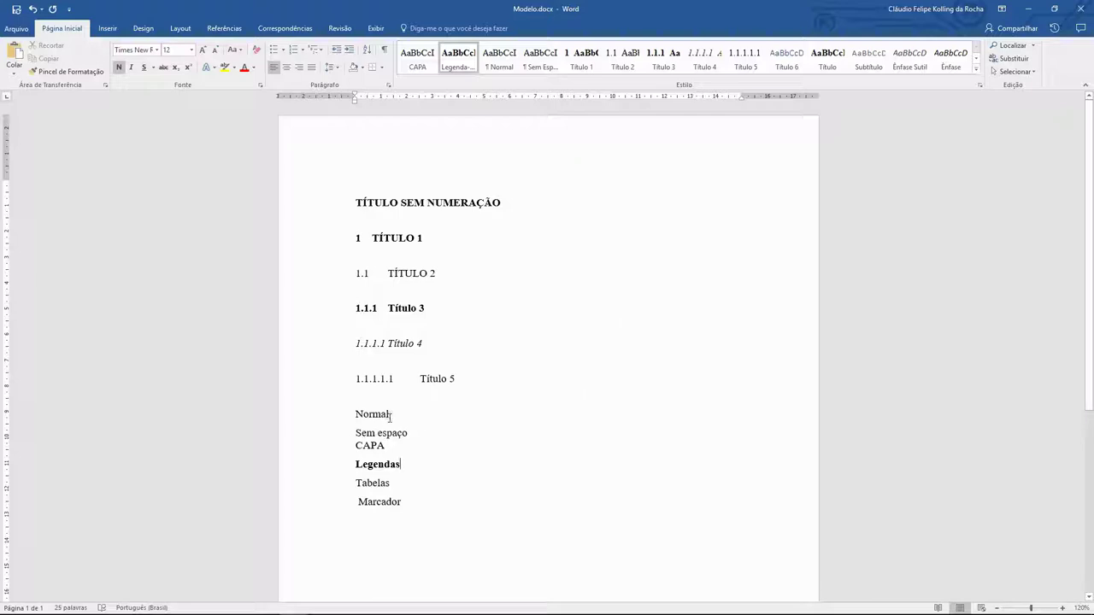
mouse_move(399, 464)
mouse_down()
mouse_move(358, 464)
mouse_move(392, 484)
mouse_up()
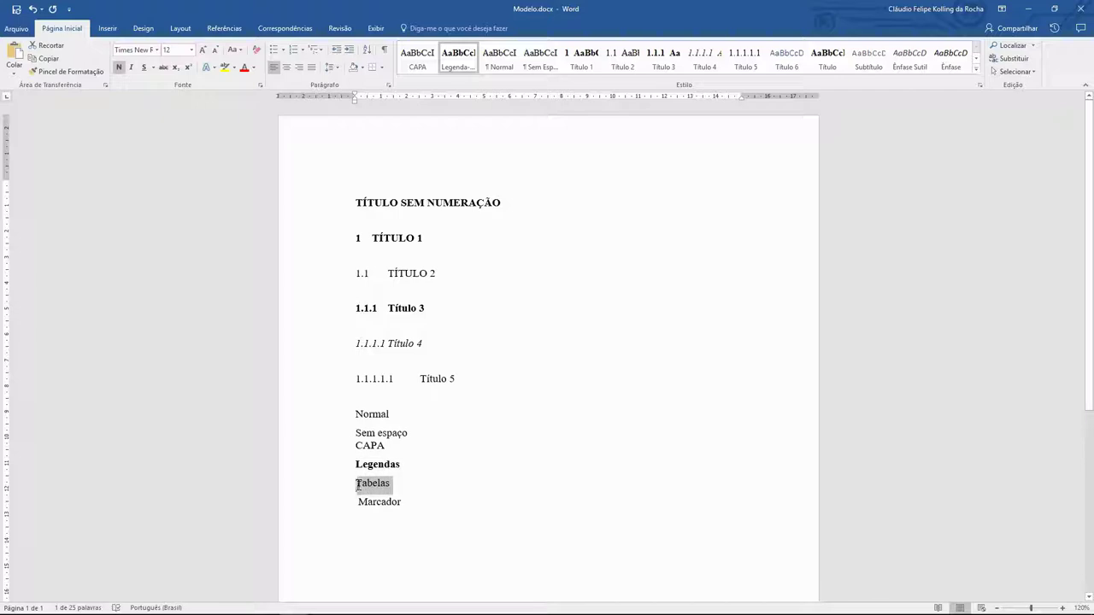
Give the Tabelas line single (1,0) line spacing.
right_click(377, 492)
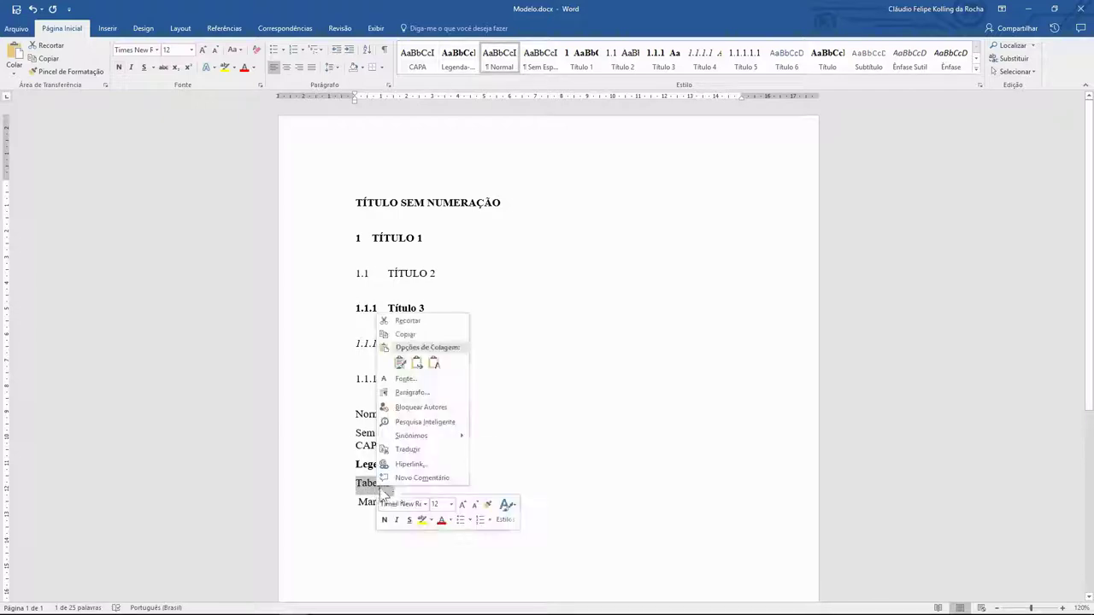
click(420, 392)
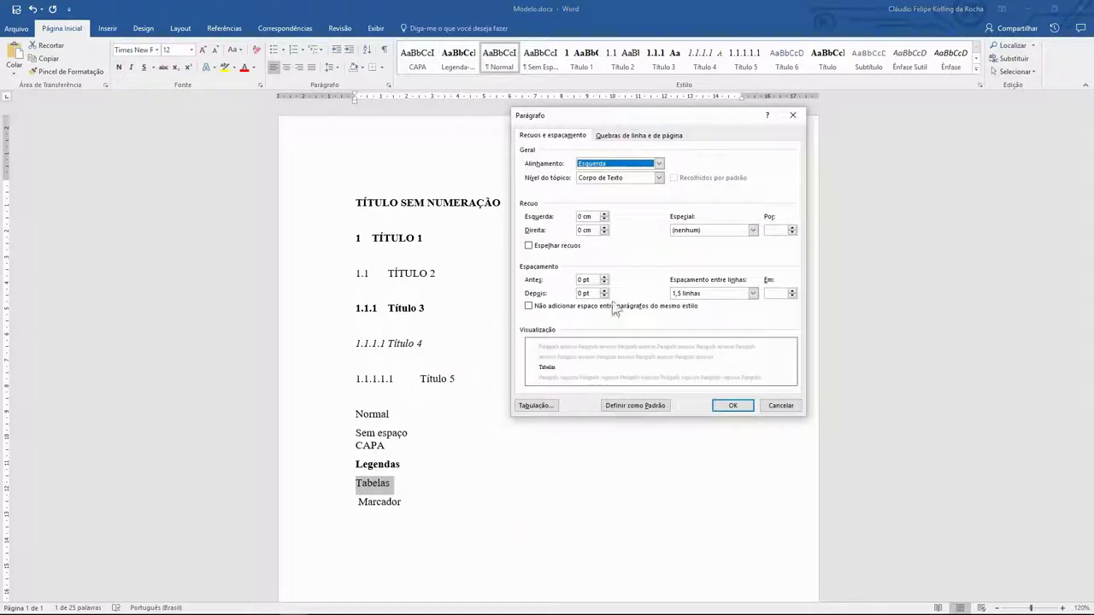
click(733, 408)
click(339, 70)
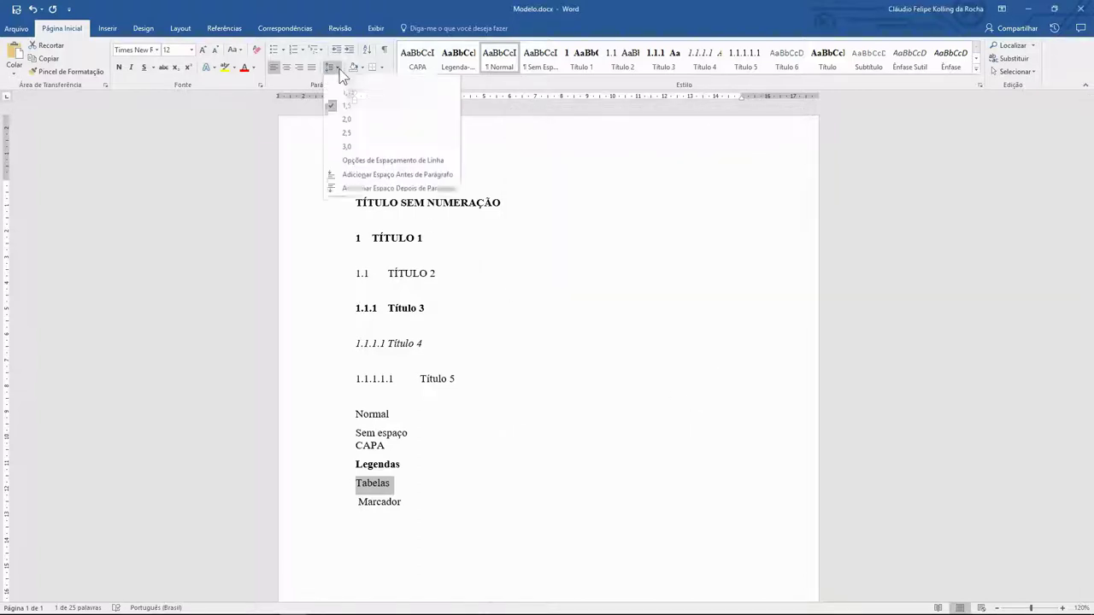
click(347, 84)
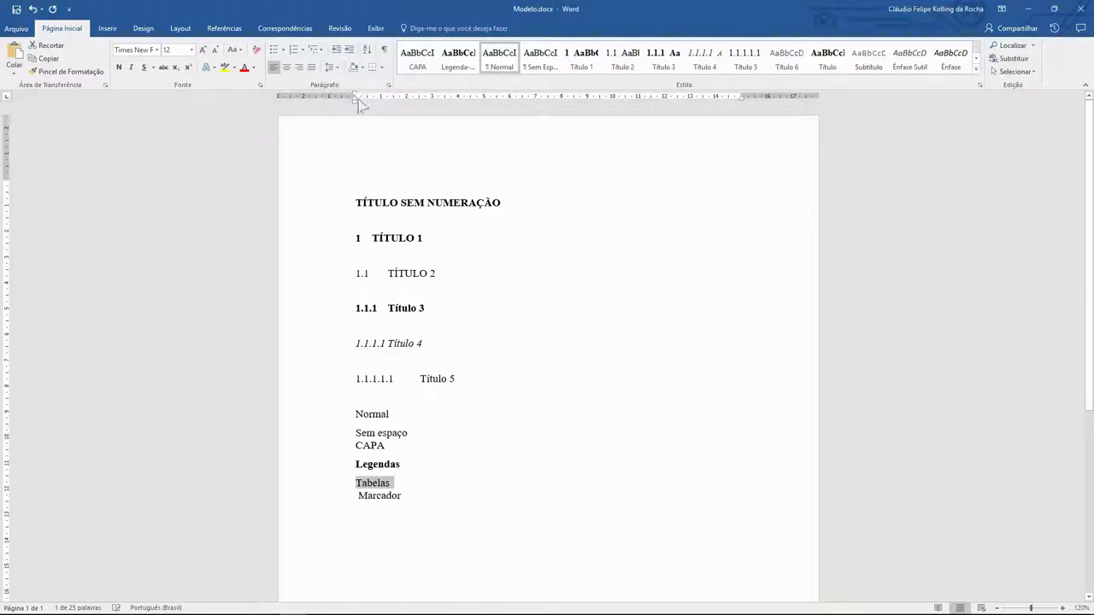
Save the Tabelas line's formatting as a new style named Tabelas.
click(398, 492)
double_click(373, 483)
click(976, 75)
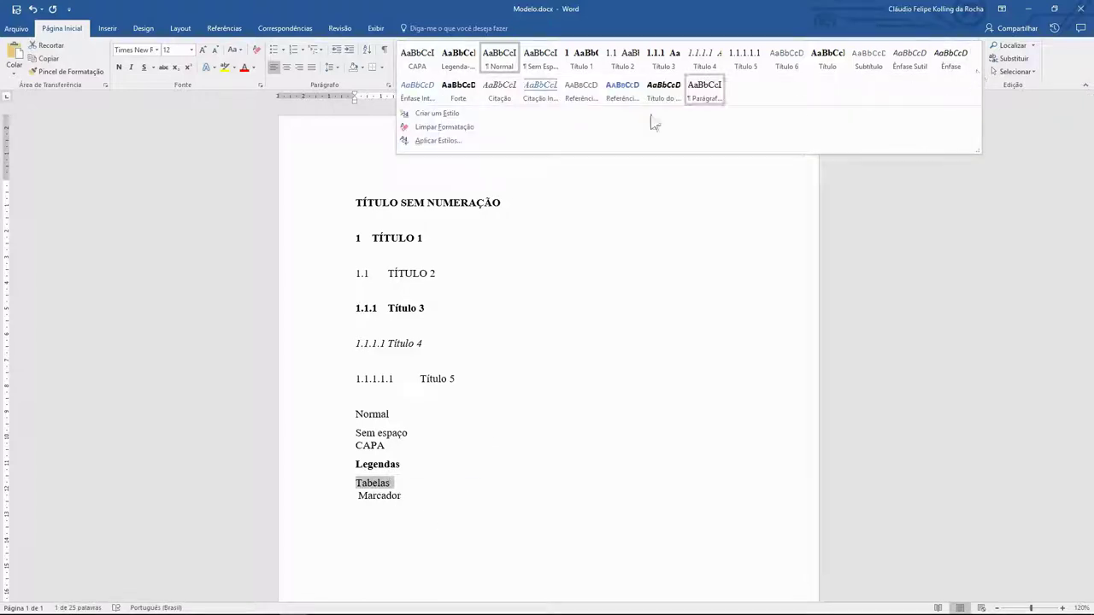
click(448, 112)
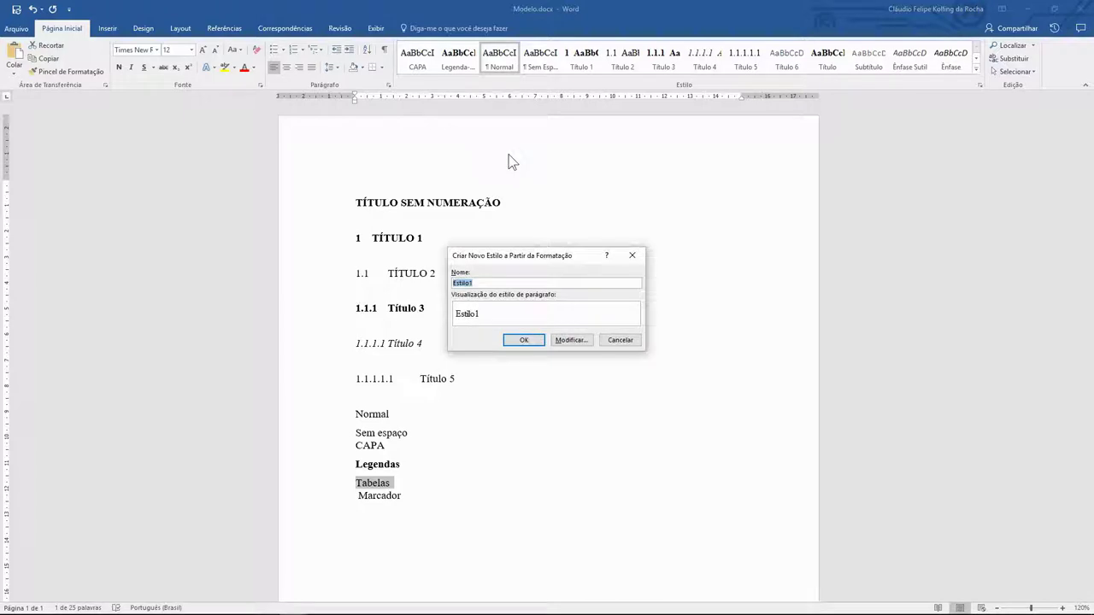
text(Tabelas)
click(531, 341)
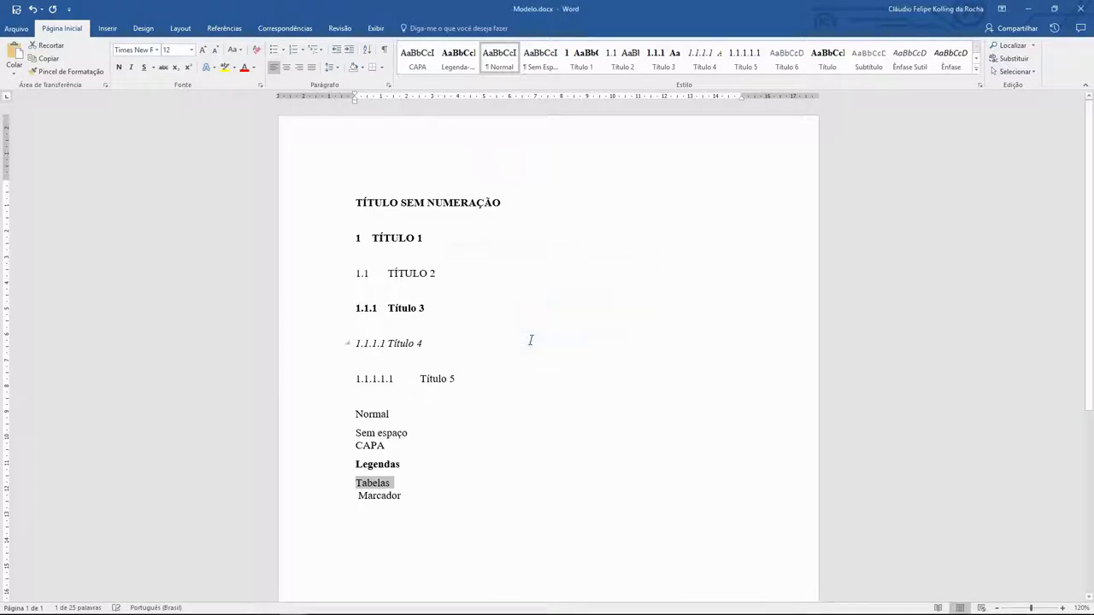
drag(402, 496, 356, 497)
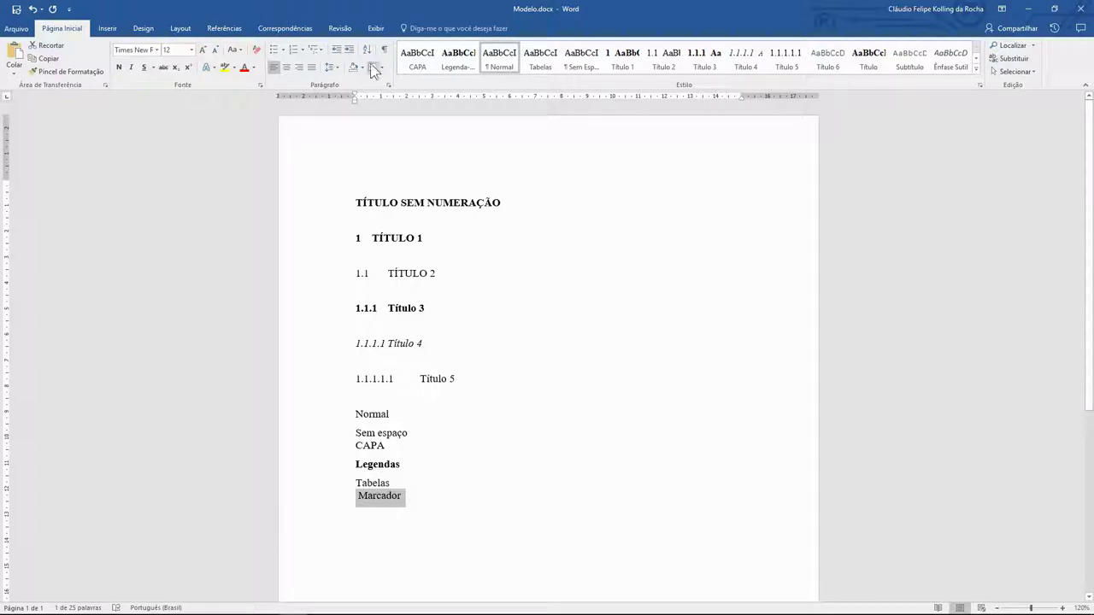
Adjust the Marcador line's spacing and give it a filled round bullet.
click(336, 70)
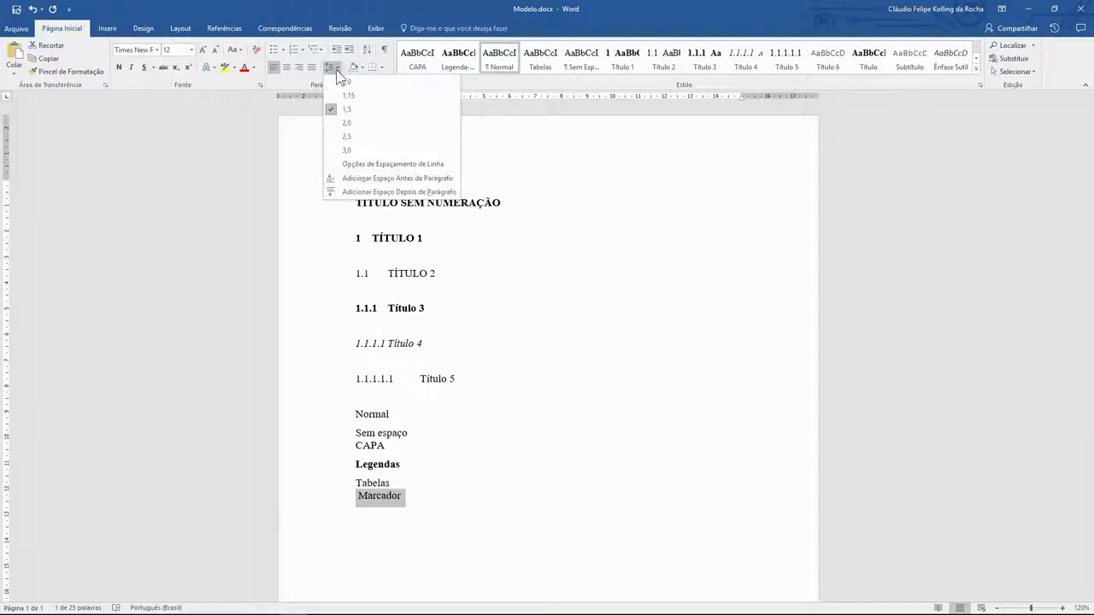
click(409, 498)
click(356, 508)
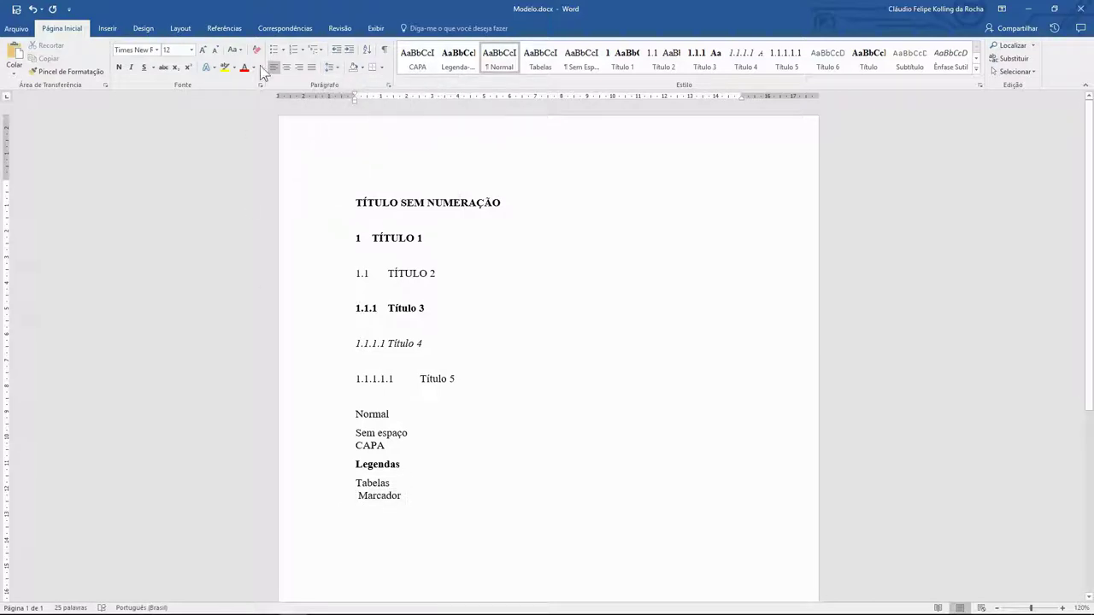
click(285, 50)
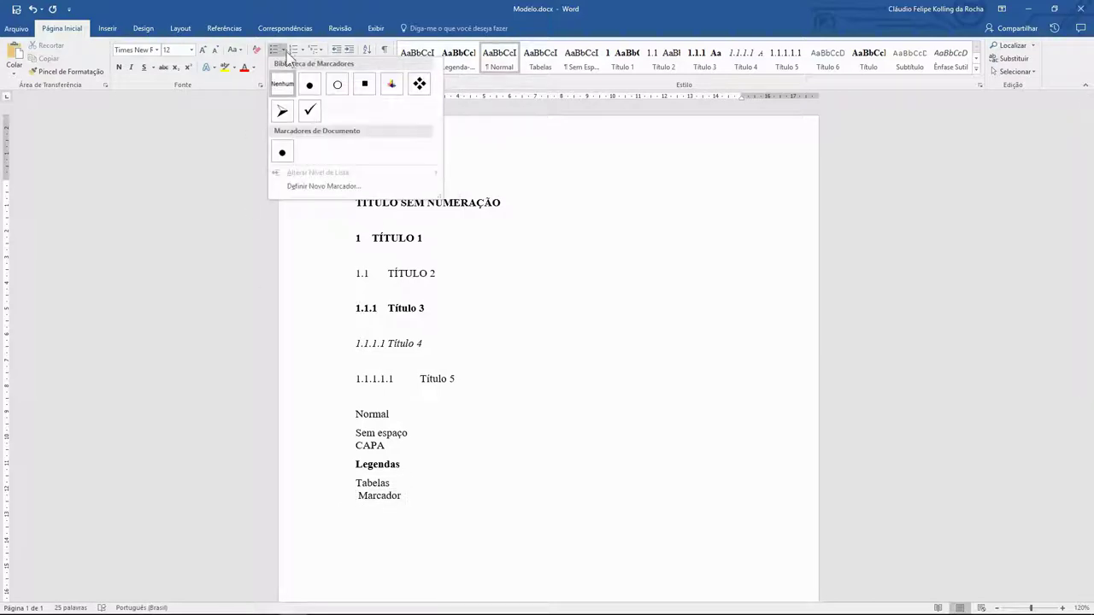
click(310, 87)
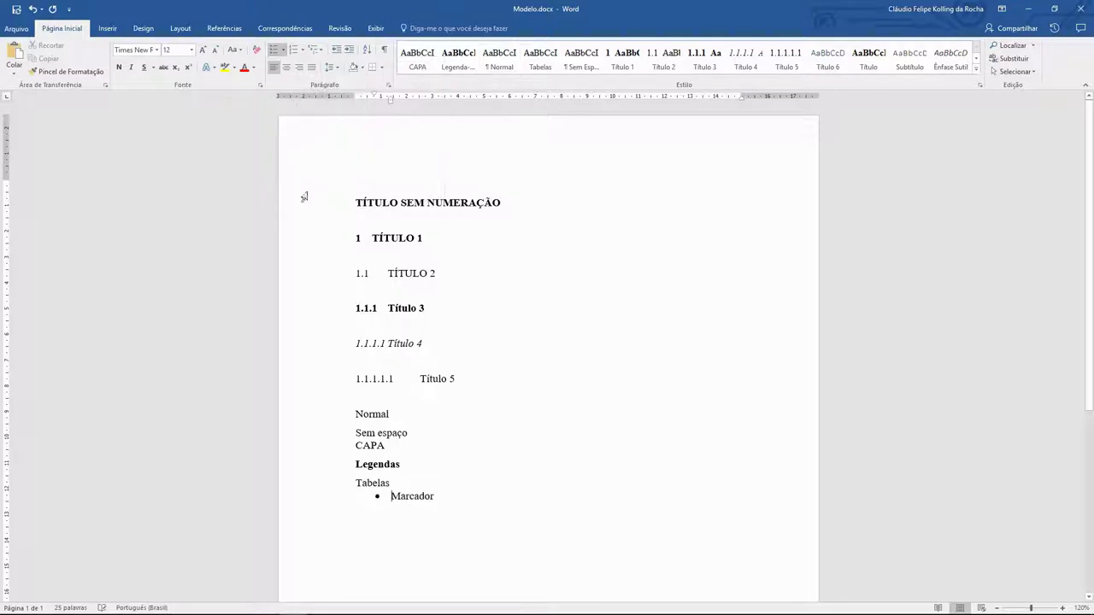
Save the bulleted Marcador formatting as a new style named Marcadores.
double_click(419, 495)
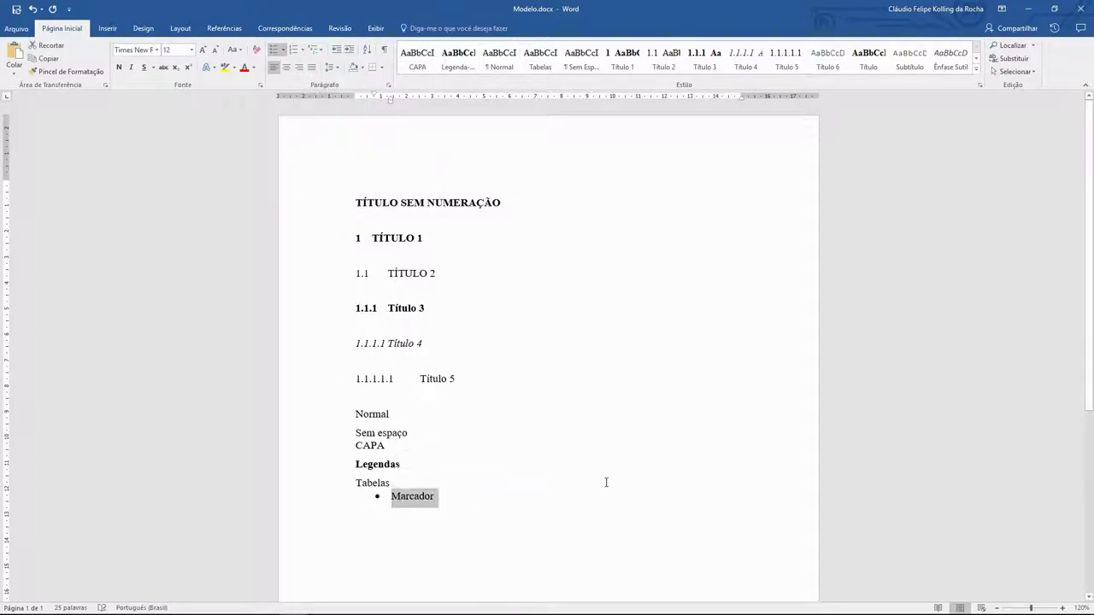
click(977, 72)
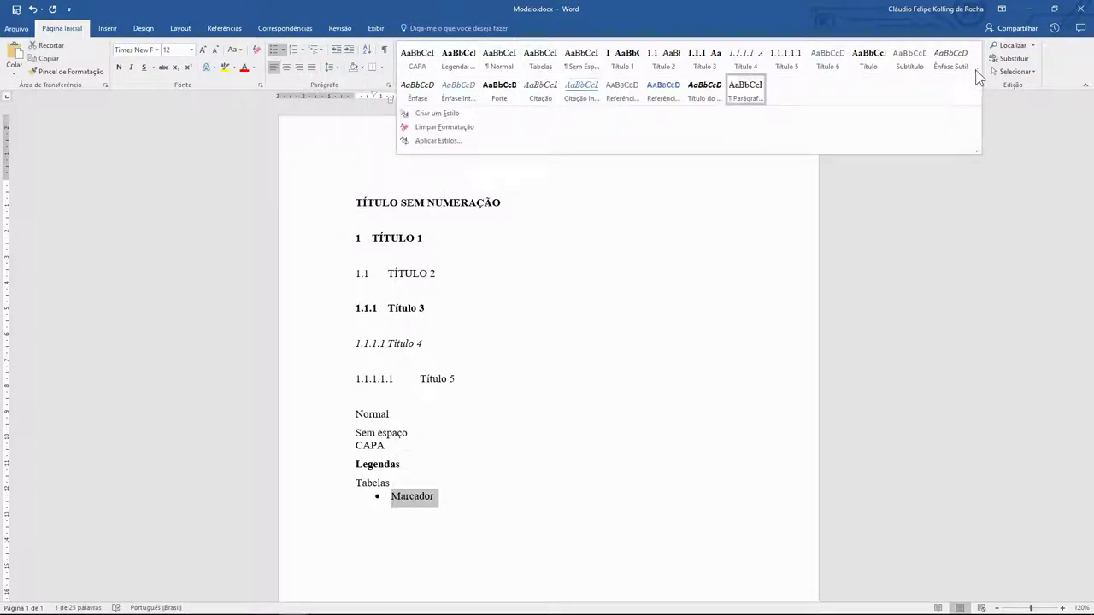
click(455, 116)
text(Marcadores)
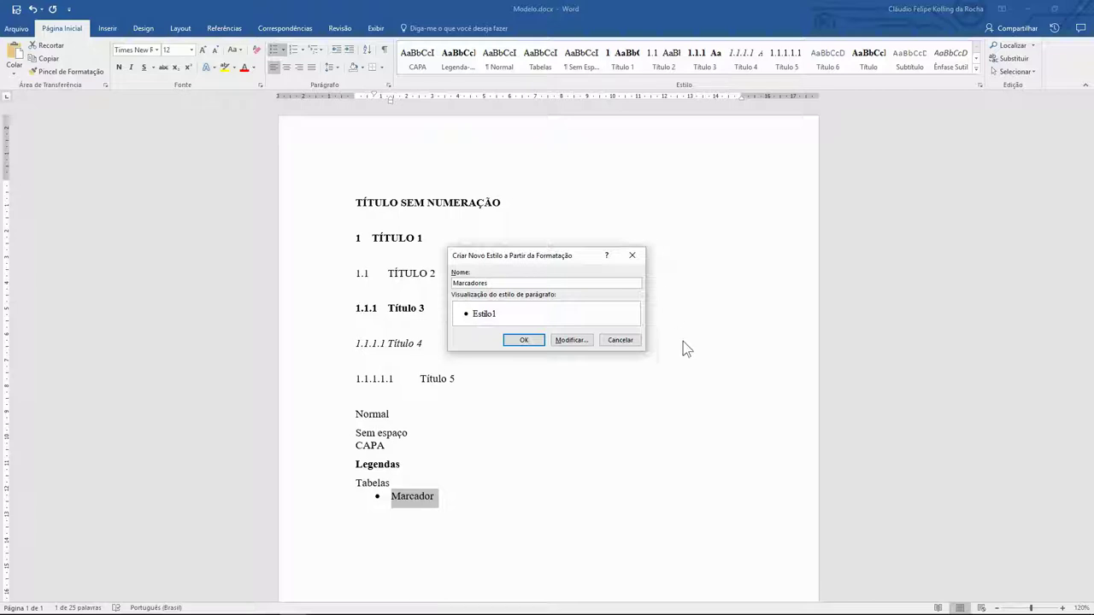
click(517, 340)
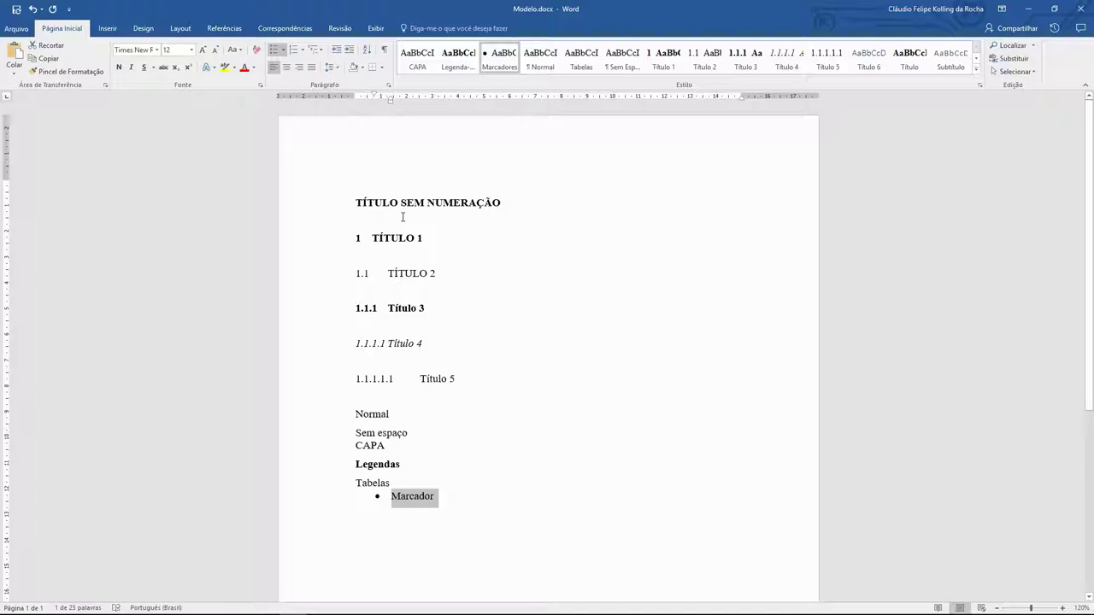
scroll(484, 330, down, 3)
Start a new page after Marcador and type SUMÁRIO on it.
click(454, 373)
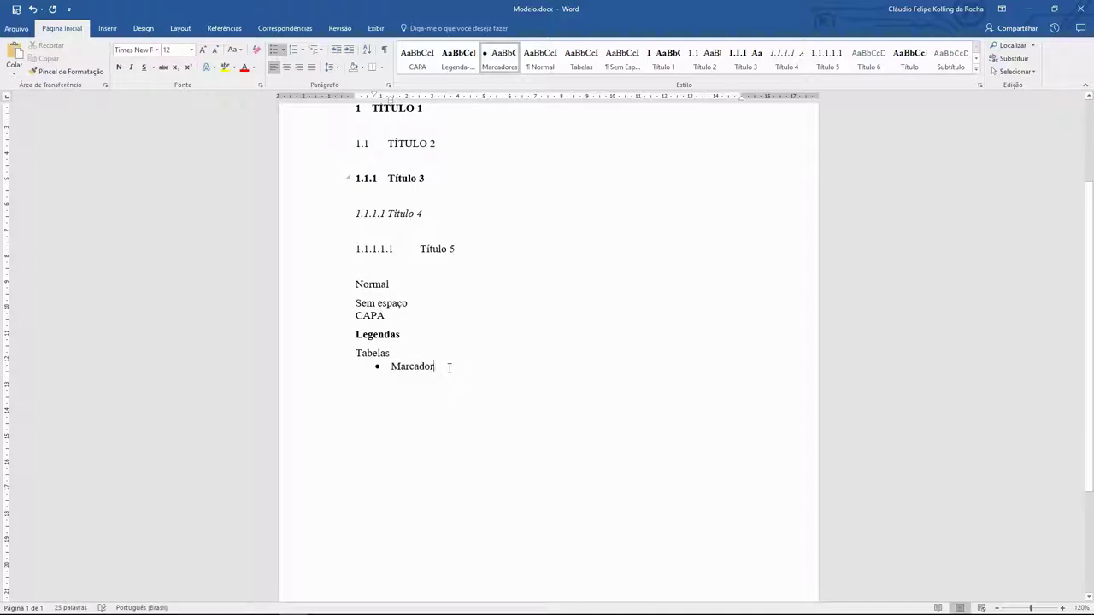
key(ctrl+Return)
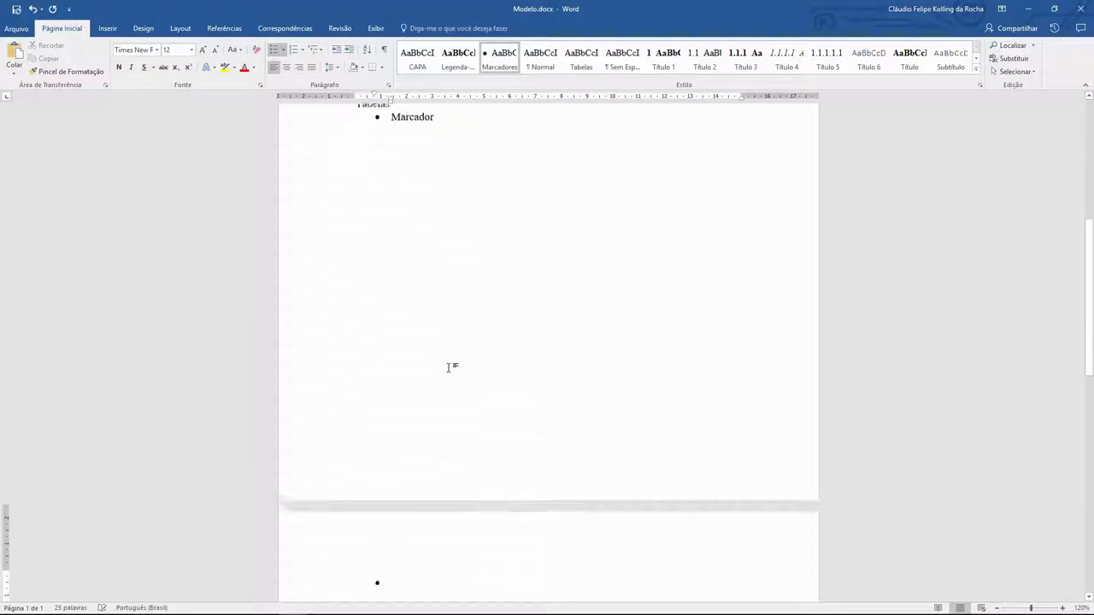
text(S)
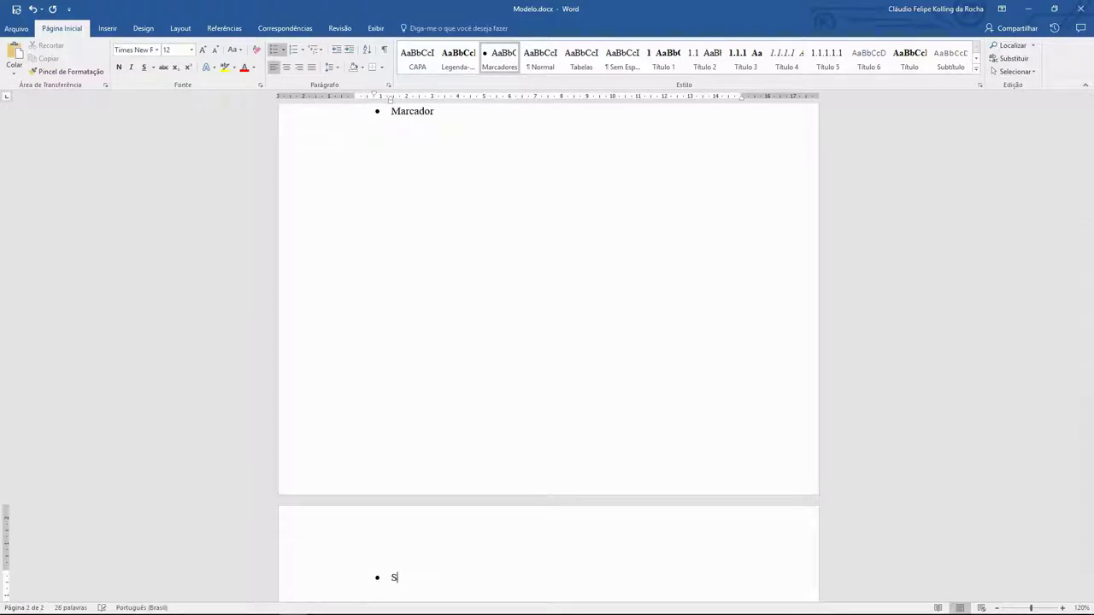
text(umUMÁRIO)
scroll(525, 420, down, 2)
scroll(525, 419, down, 2)
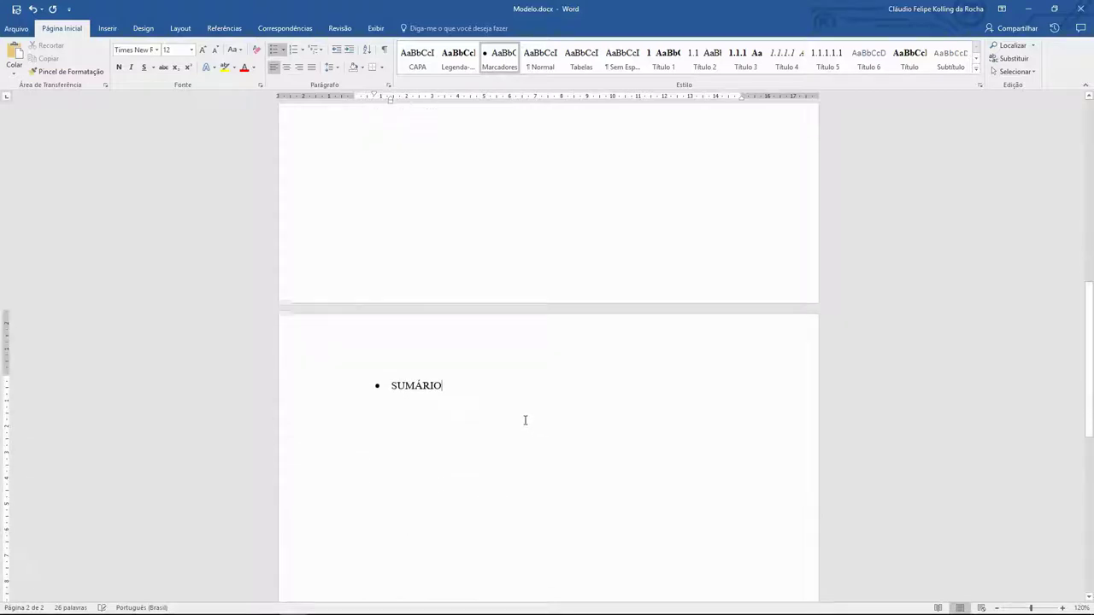
Apply the Título style to SUMÁRIO and centre it on the page.
drag(442, 383, 394, 386)
double_click(395, 386)
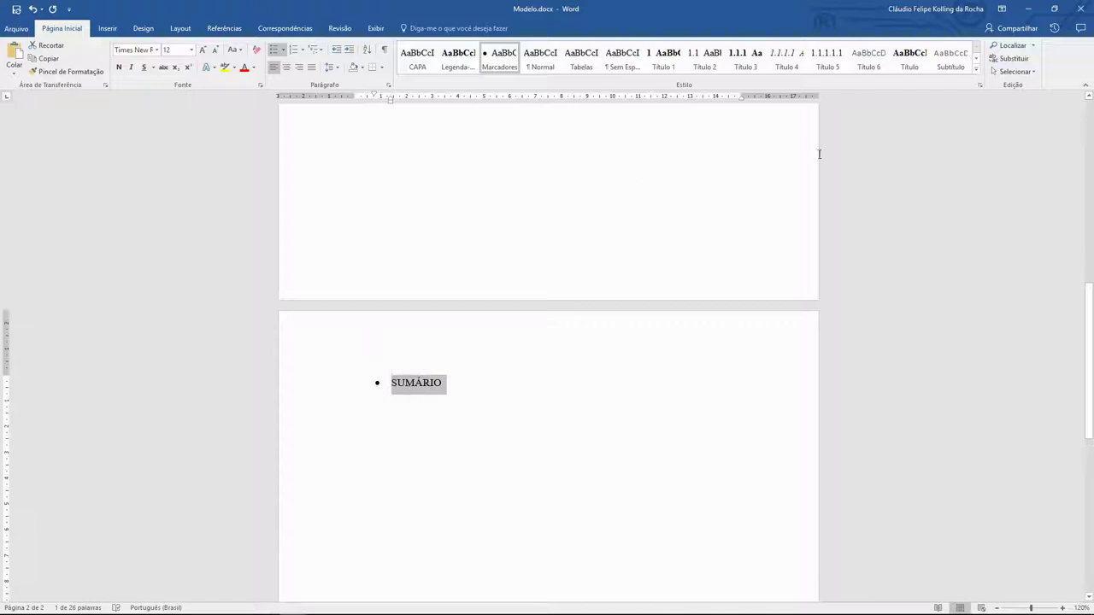
click(910, 60)
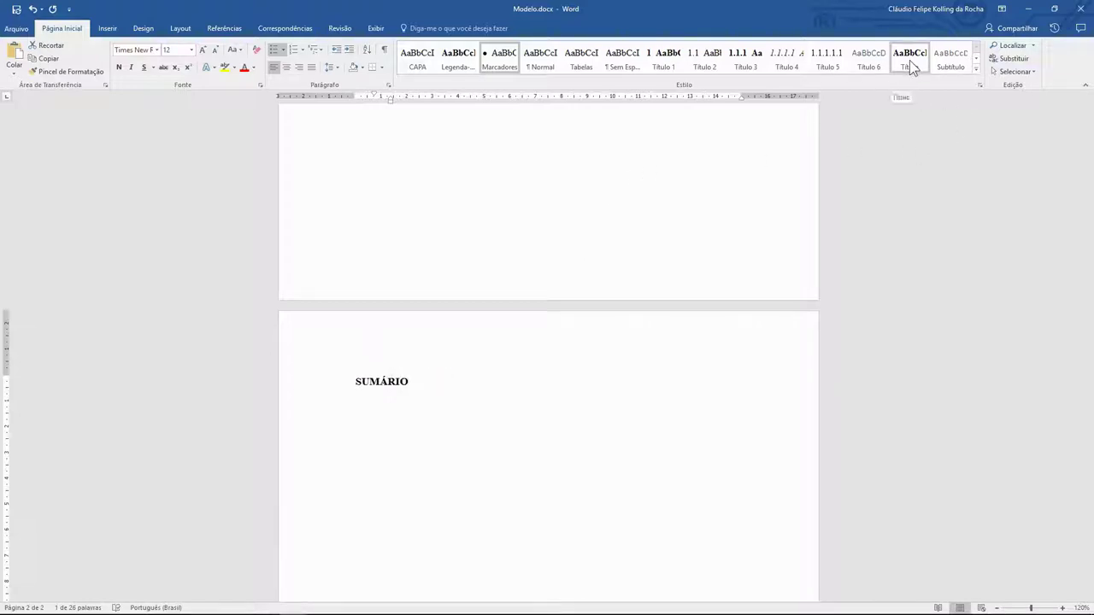
click(428, 393)
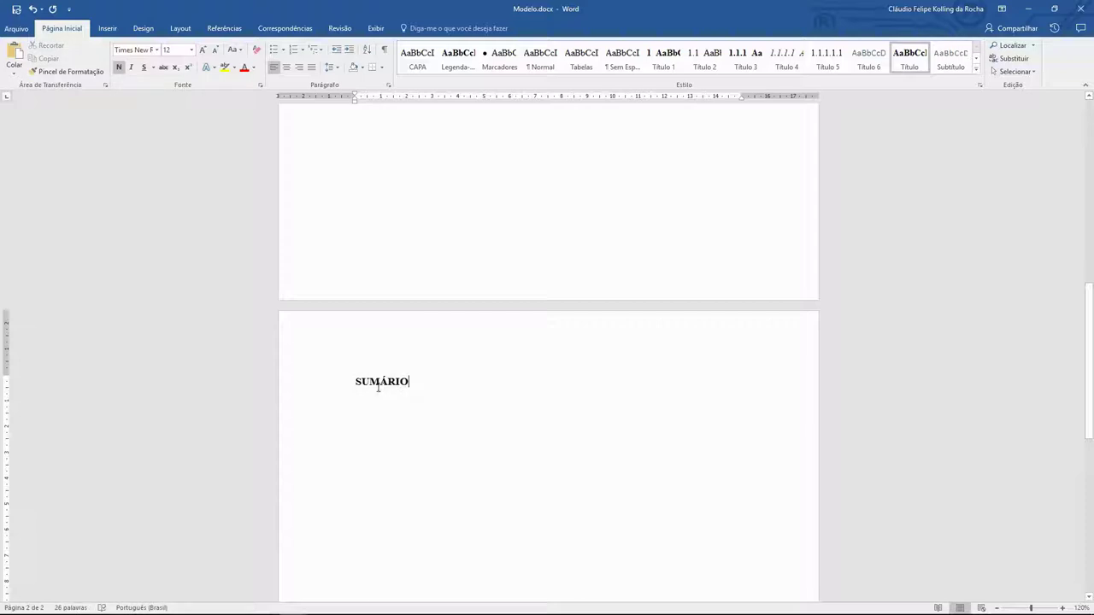
drag(410, 383, 364, 385)
drag(348, 385, 375, 393)
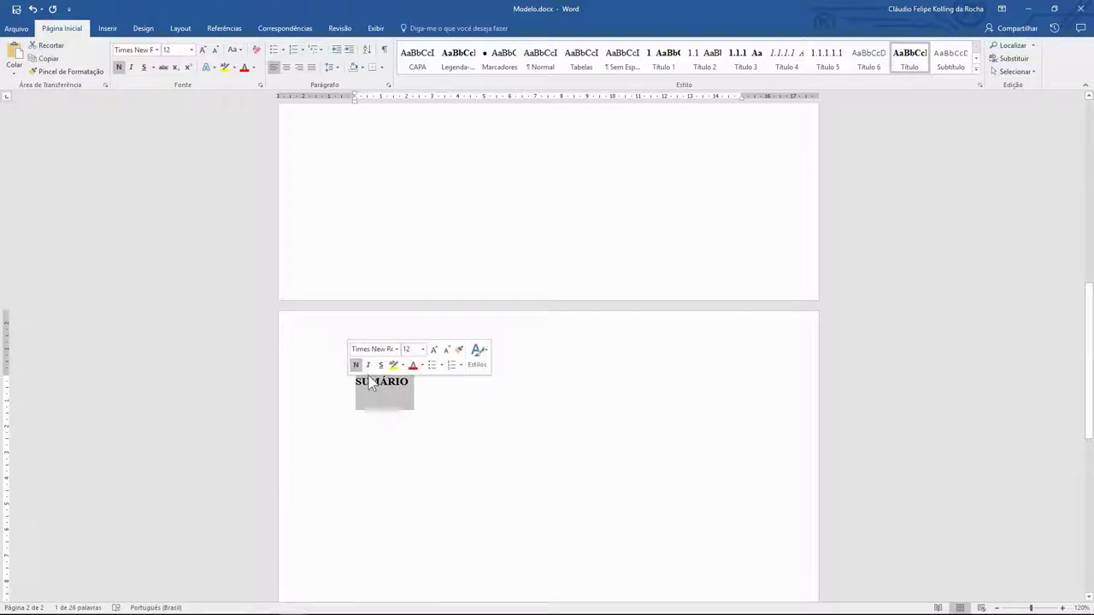
click(286, 67)
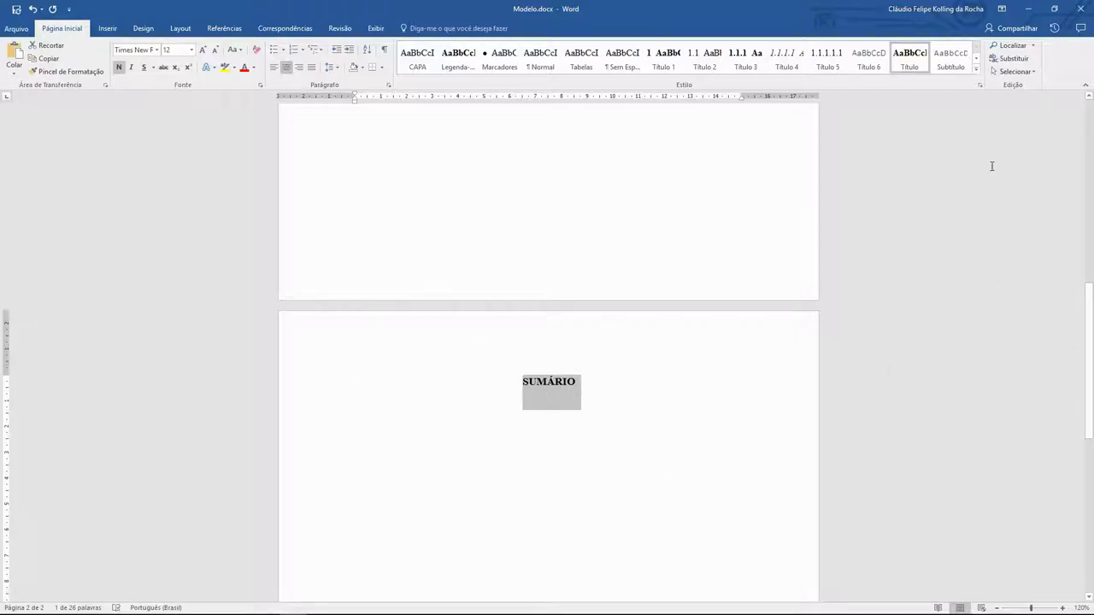
right_click(911, 60)
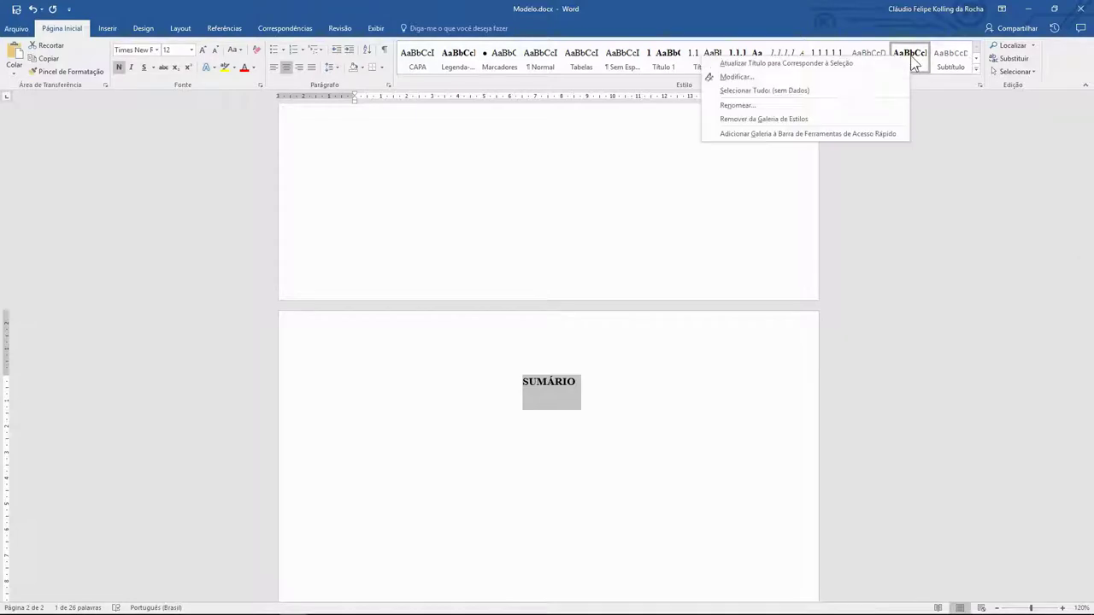
Update the Título style to match the centred SUMÁRIO heading.
click(866, 62)
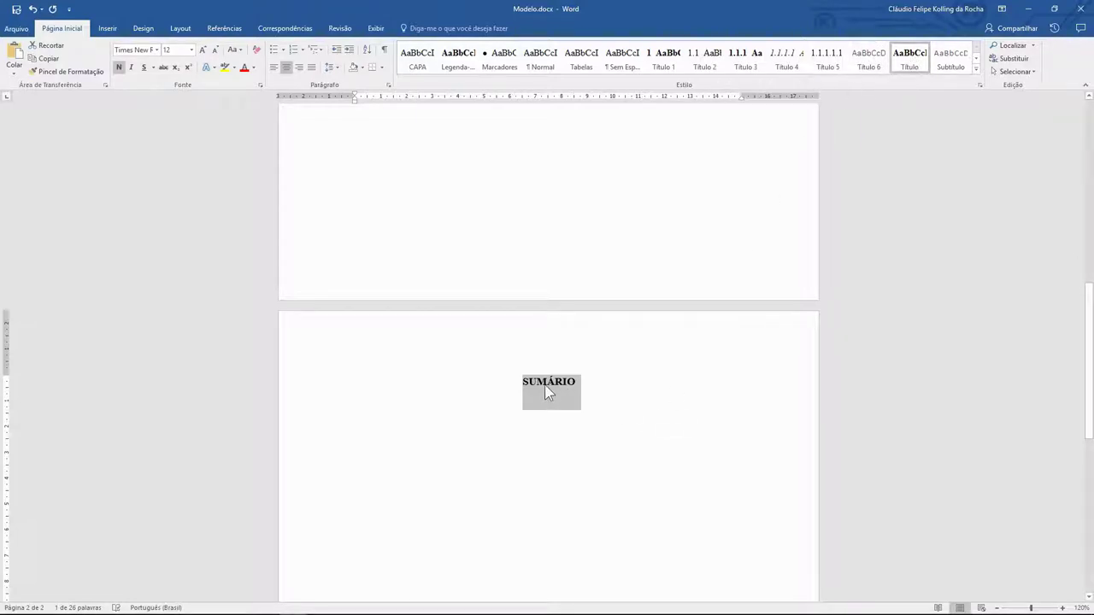
click(574, 383)
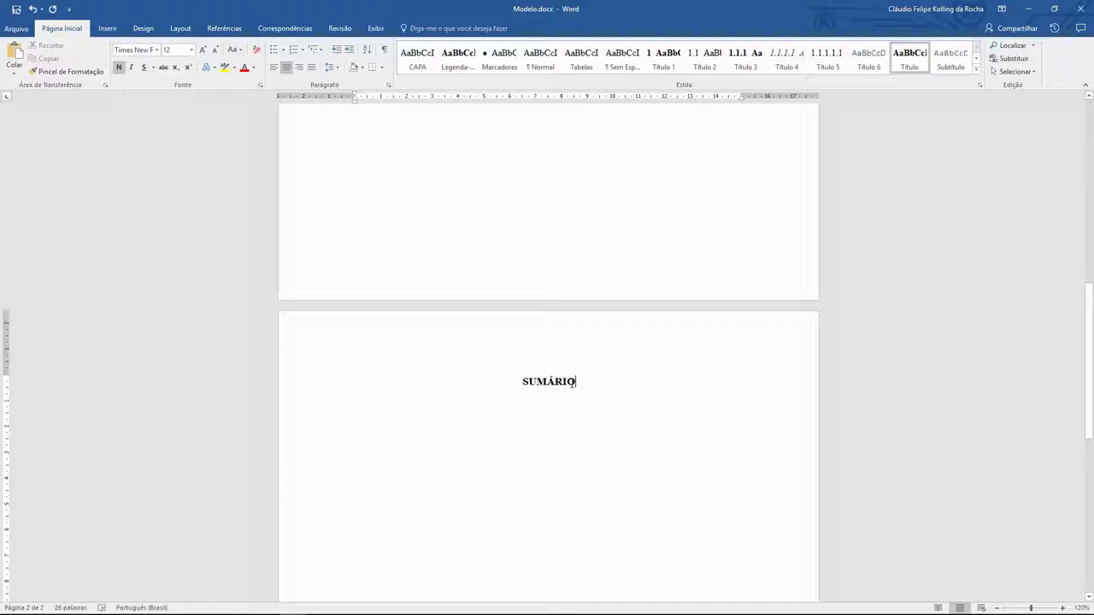
drag(578, 382, 522, 385)
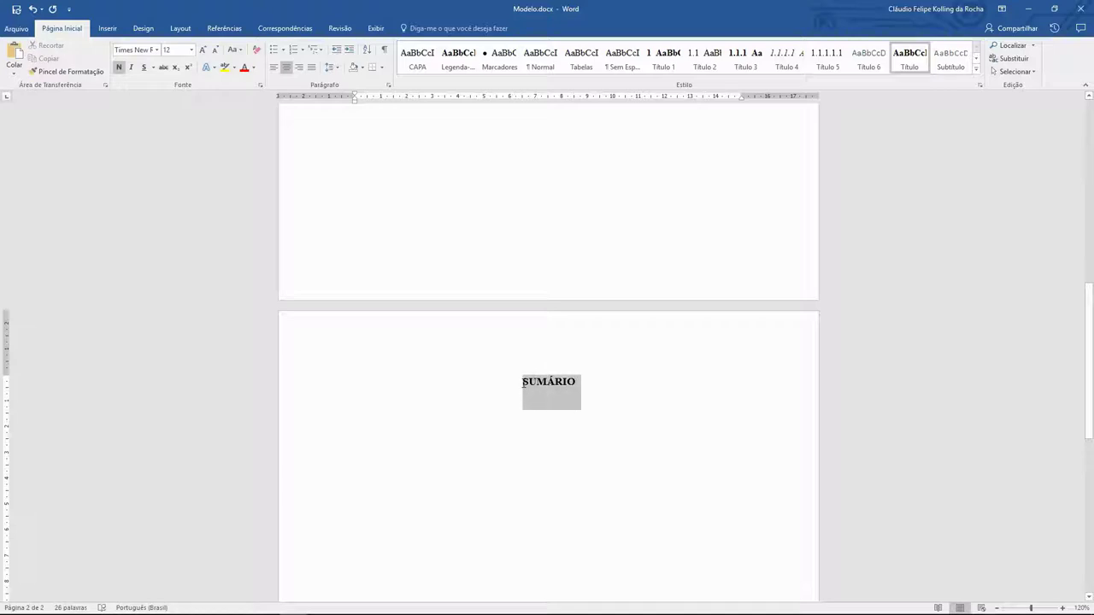
Return to page 1 and check the styles of the heading samples through Título 5.
scroll(550, 387, up, 1)
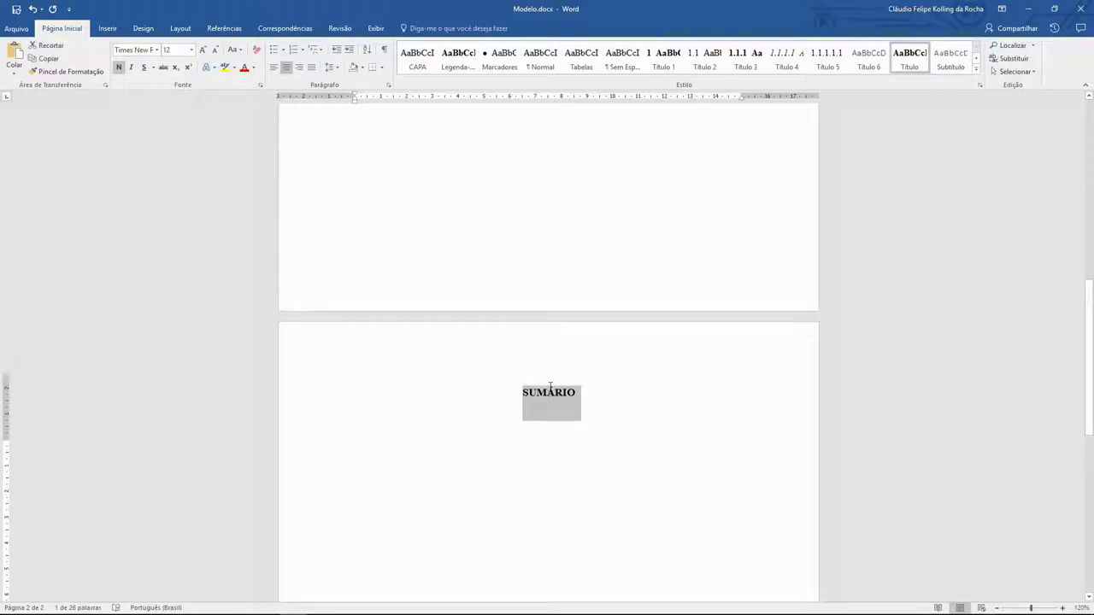
scroll(549, 387, up, 5)
scroll(549, 388, up, 4)
scroll(549, 387, up, 3)
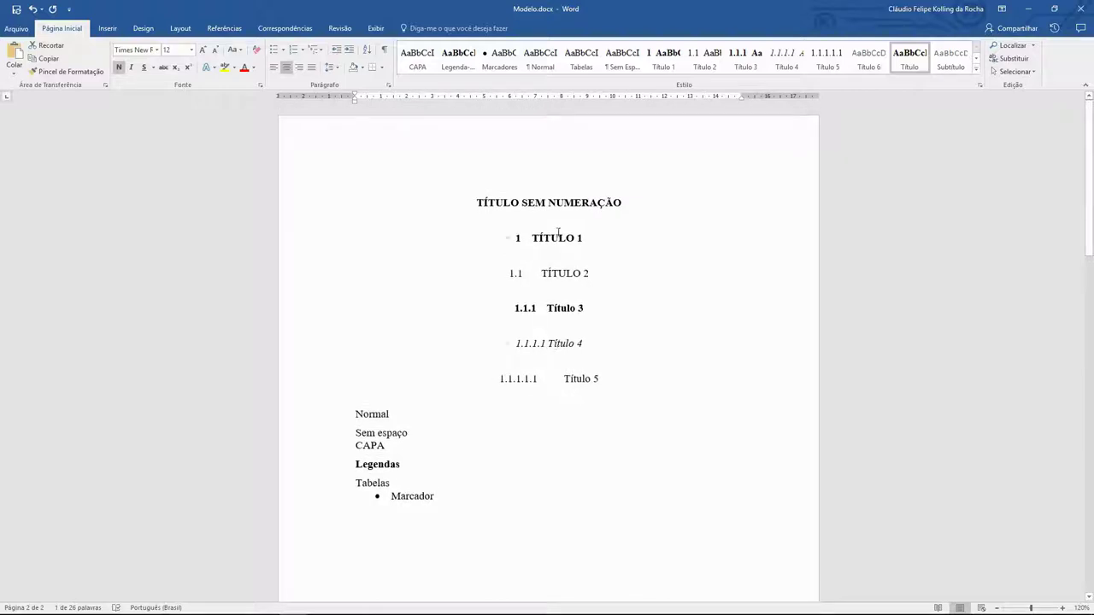
drag(473, 199, 631, 204)
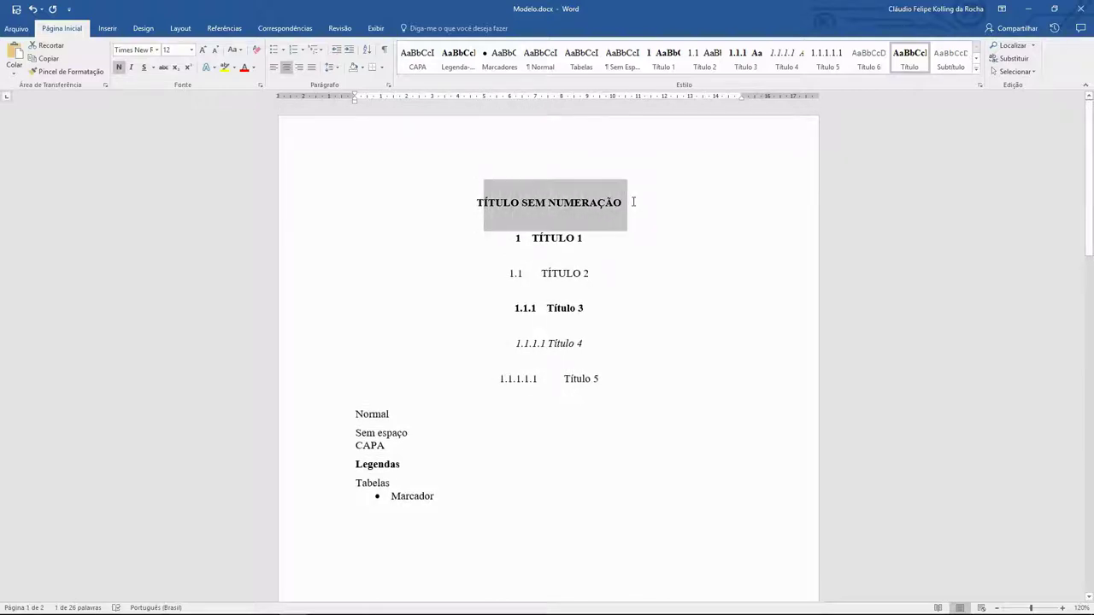
click(571, 238)
click(564, 273)
click(564, 308)
click(551, 343)
click(563, 379)
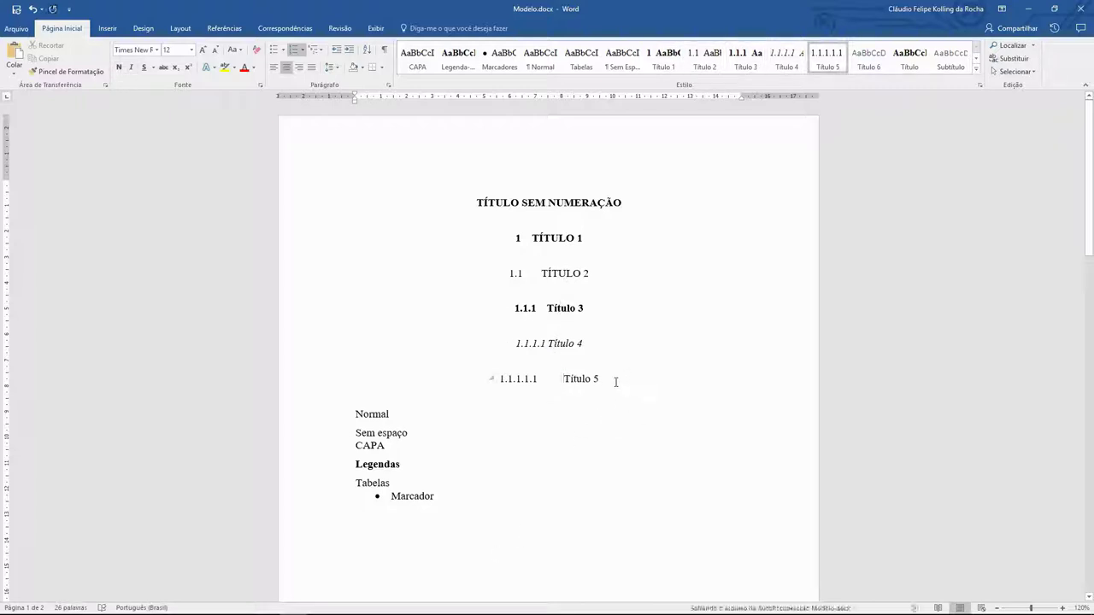
Left-align the five numbered heading samples and update Título 1 to match its heading.
drag(602, 382, 524, 244)
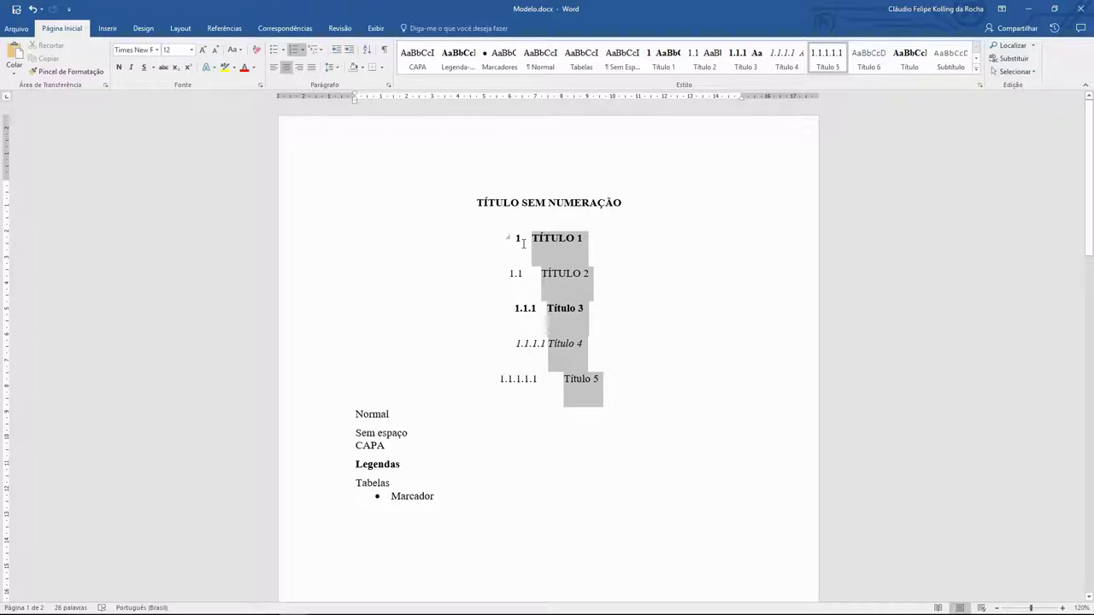
click(272, 69)
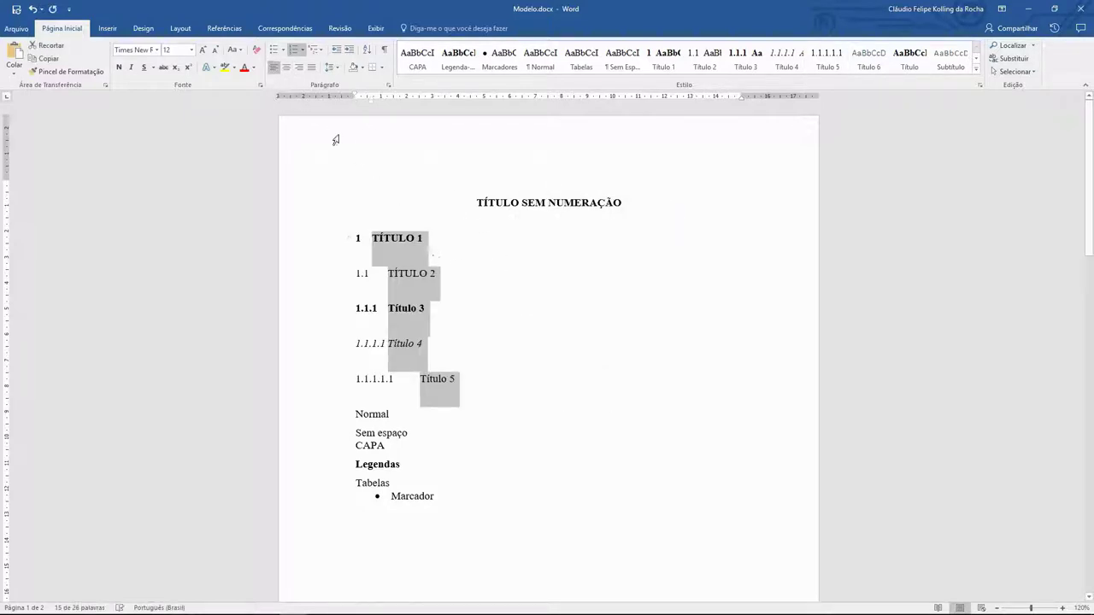
click(458, 232)
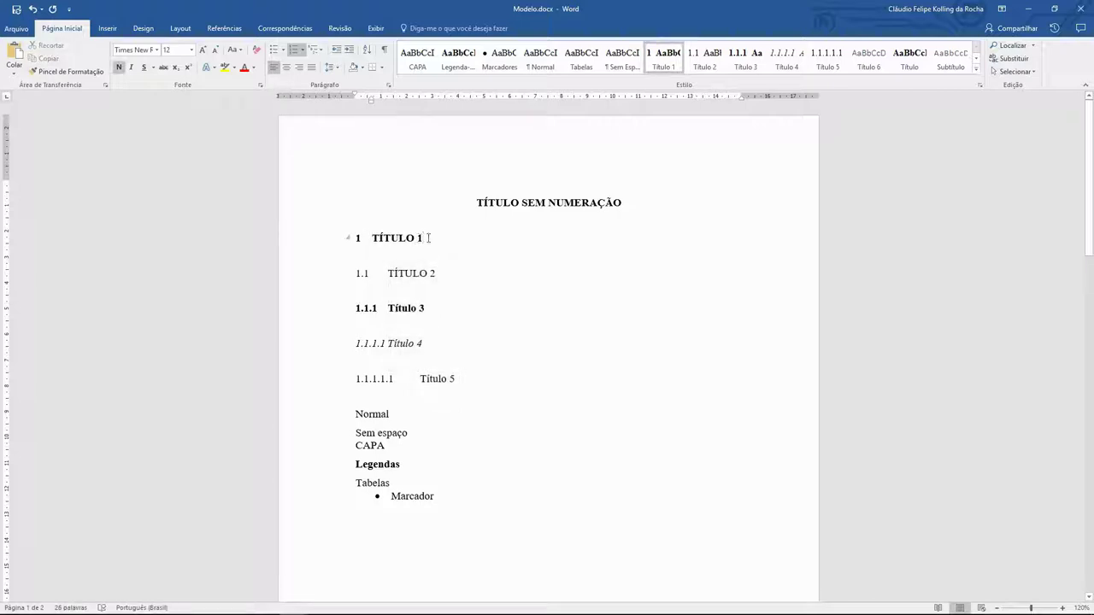
click(342, 234)
right_click(664, 59)
click(684, 67)
Update the Título 2 and Título 3 styles to match their left-aligned headings.
triple_click(447, 273)
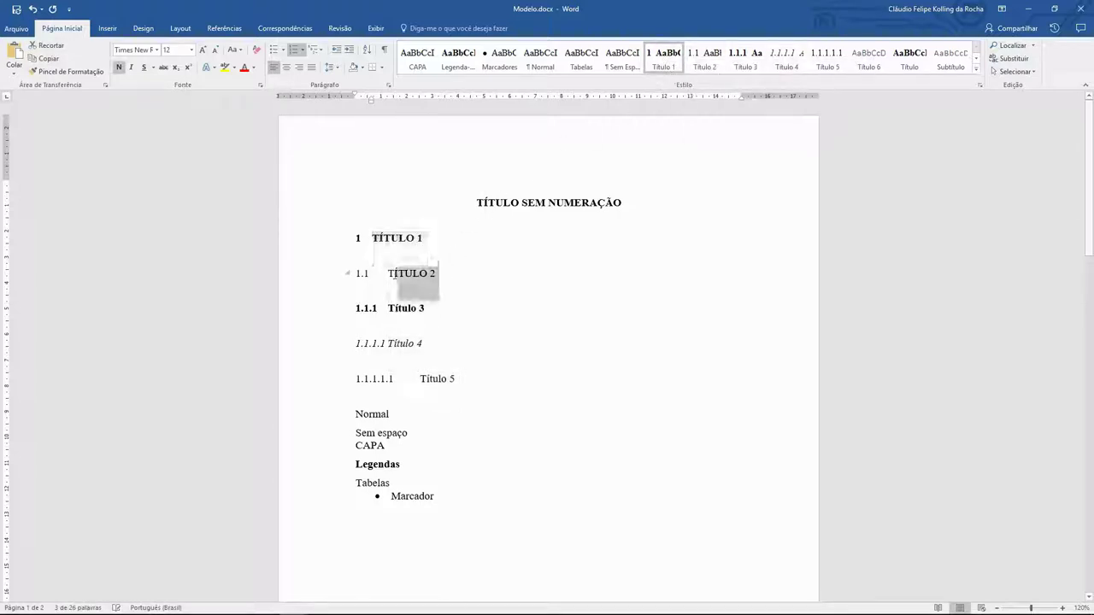
right_click(713, 55)
click(732, 61)
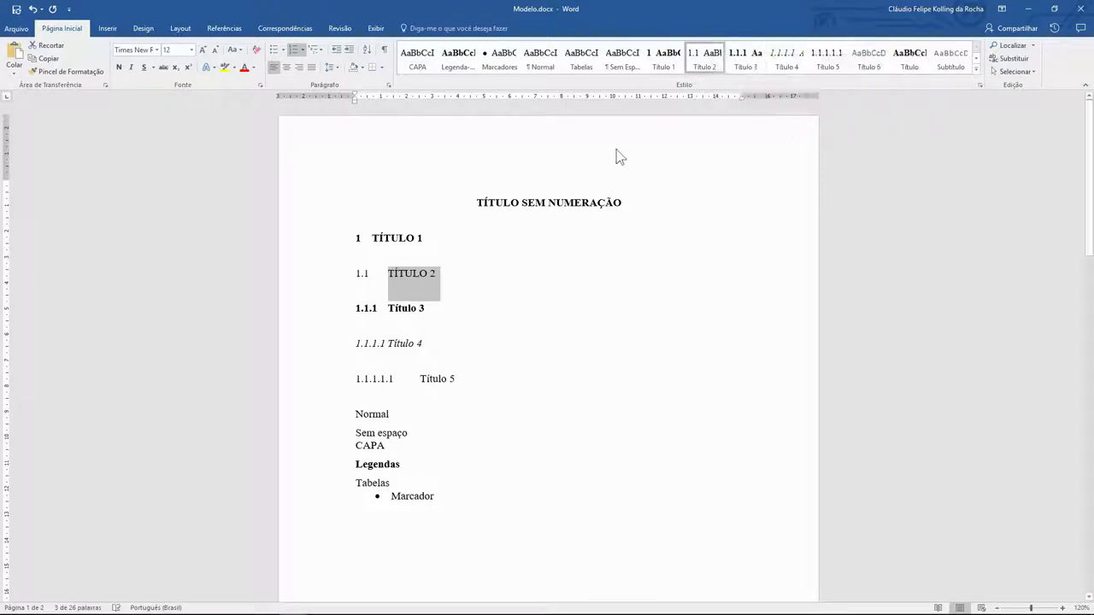
triple_click(426, 309)
right_click(752, 61)
click(761, 69)
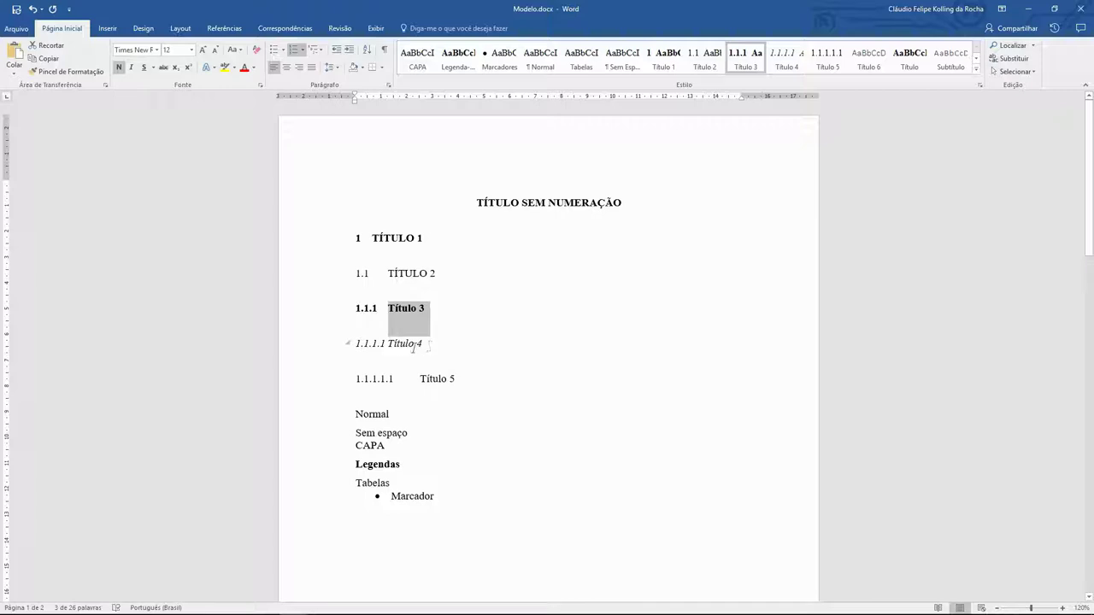
Update the Título 4 and Título 5 styles to match their headings.
triple_click(423, 345)
right_click(791, 58)
click(800, 65)
triple_click(412, 378)
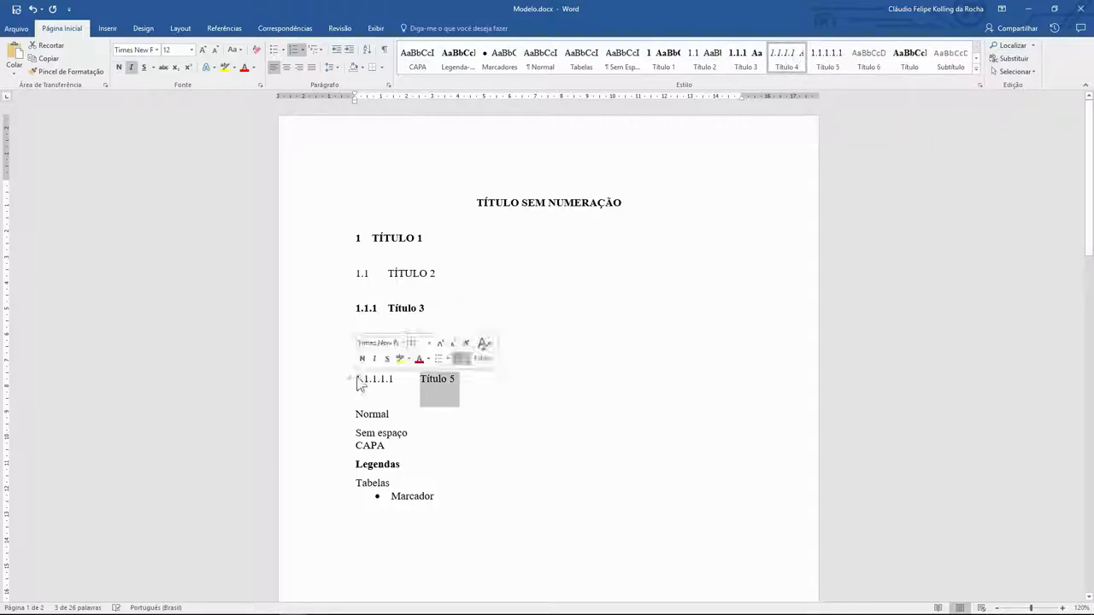
right_click(844, 58)
click(855, 61)
scroll(652, 320, down, 1)
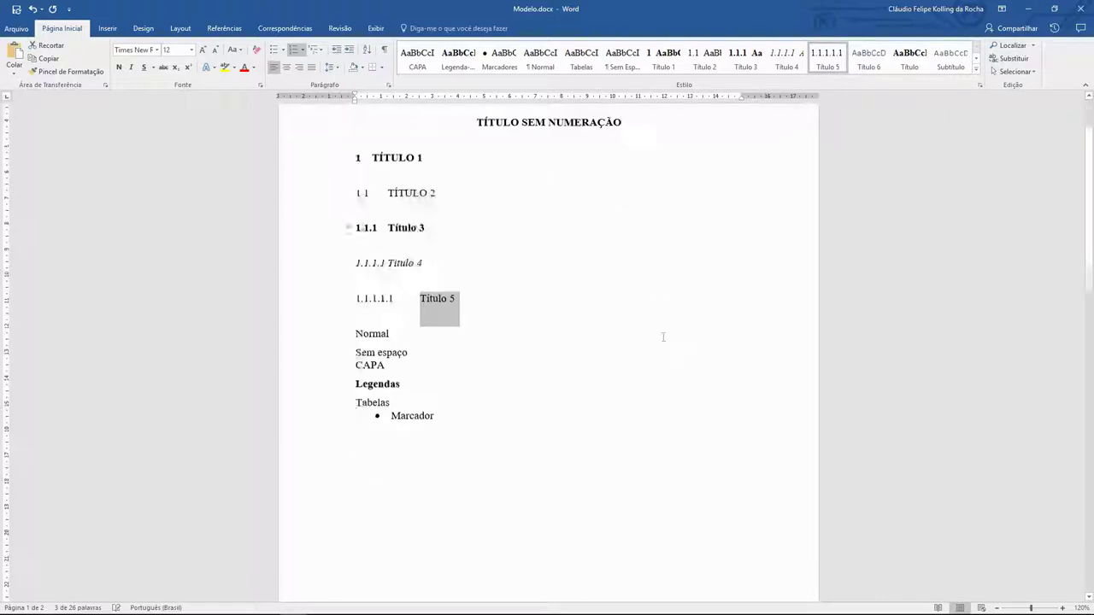
Start a new page after SUMÁRIO and type FUNDAMENTAÇÃO TÓRICA.
scroll(662, 334, down, 4)
scroll(653, 344, down, 4)
click(612, 229)
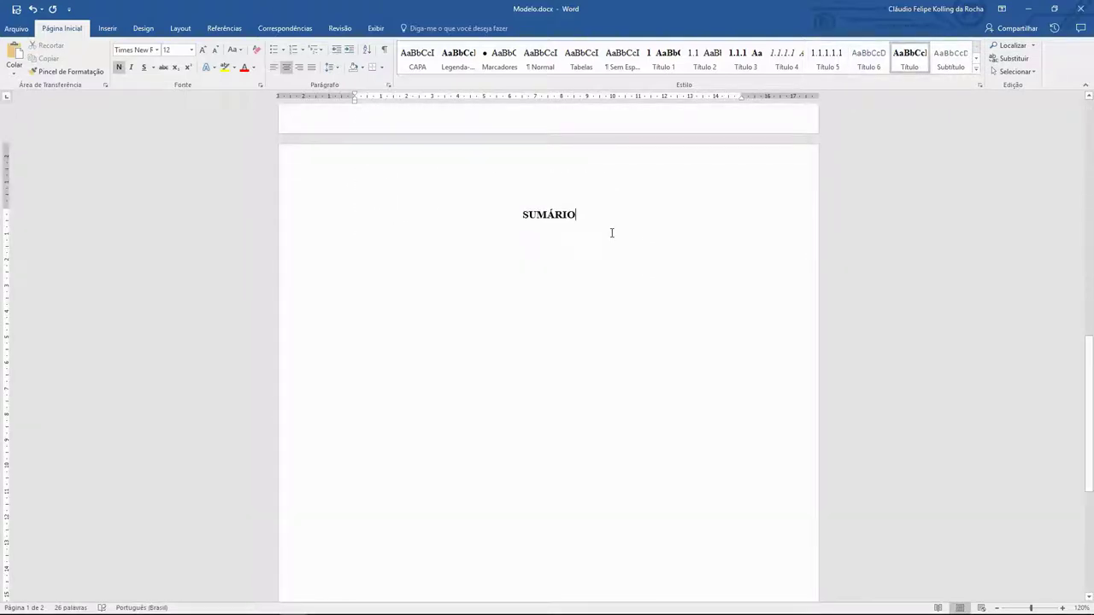
key(ctrl+Return)
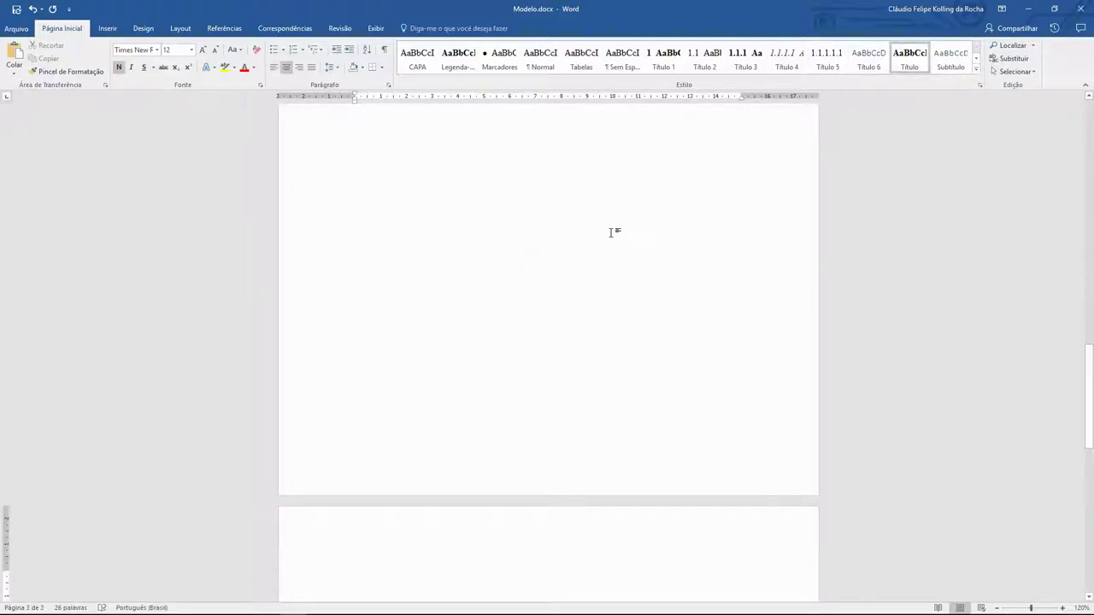
text(fu)
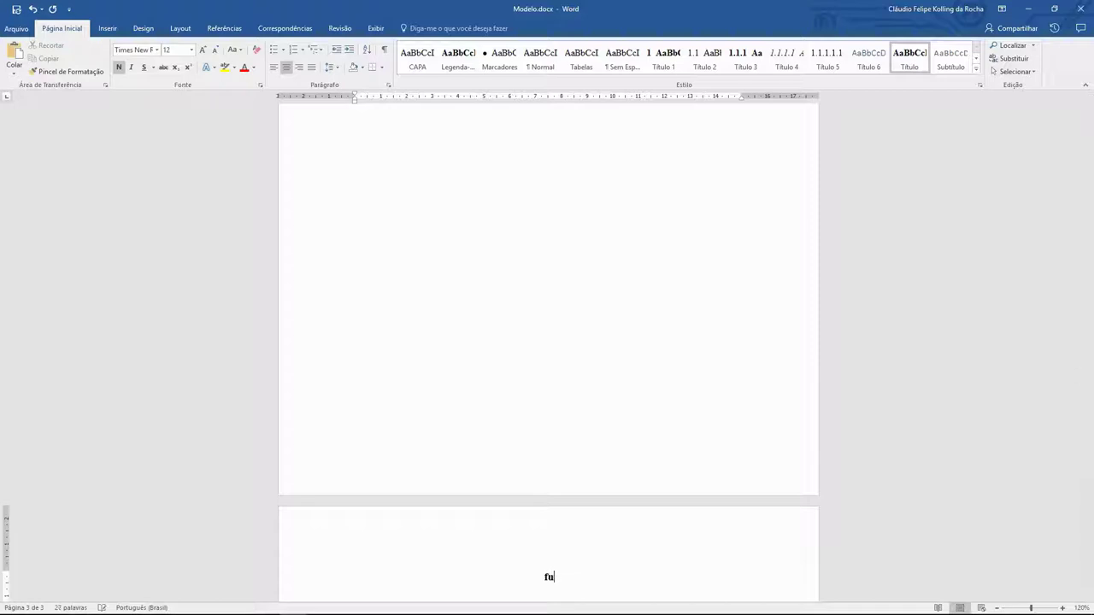
text(fundamentação TÓRICA)
Make FUNDAMENTAÇÃO TÓRICA a Título 1 heading, numbered 2.
drag(633, 587, 513, 586)
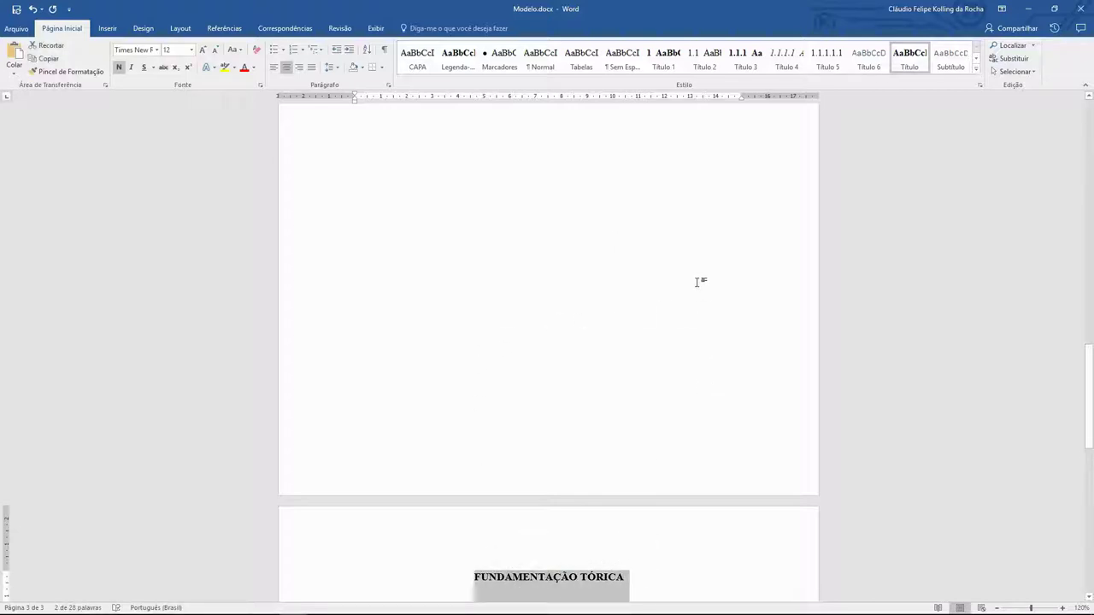
click(663, 59)
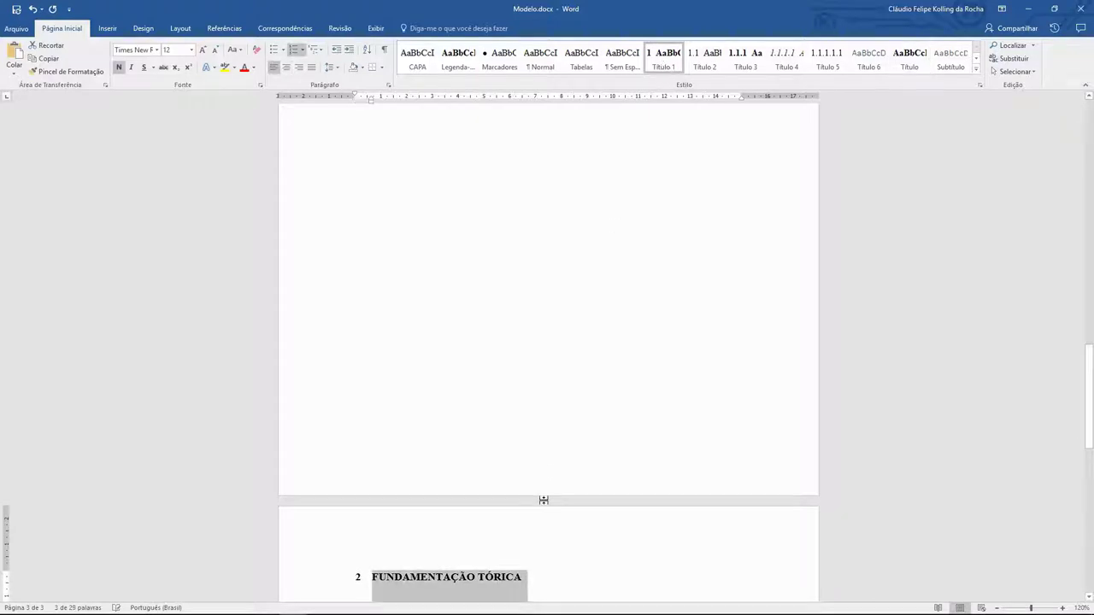
scroll(530, 505, down, 2)
click(359, 481)
Go back to page 1 and place the cursor before the TÍTULO 1 sample.
scroll(360, 481, up, 3)
scroll(360, 481, up, 7)
click(529, 188)
scroll(530, 313, up, 2)
scroll(513, 337, up, 5)
scroll(507, 347, up, 3)
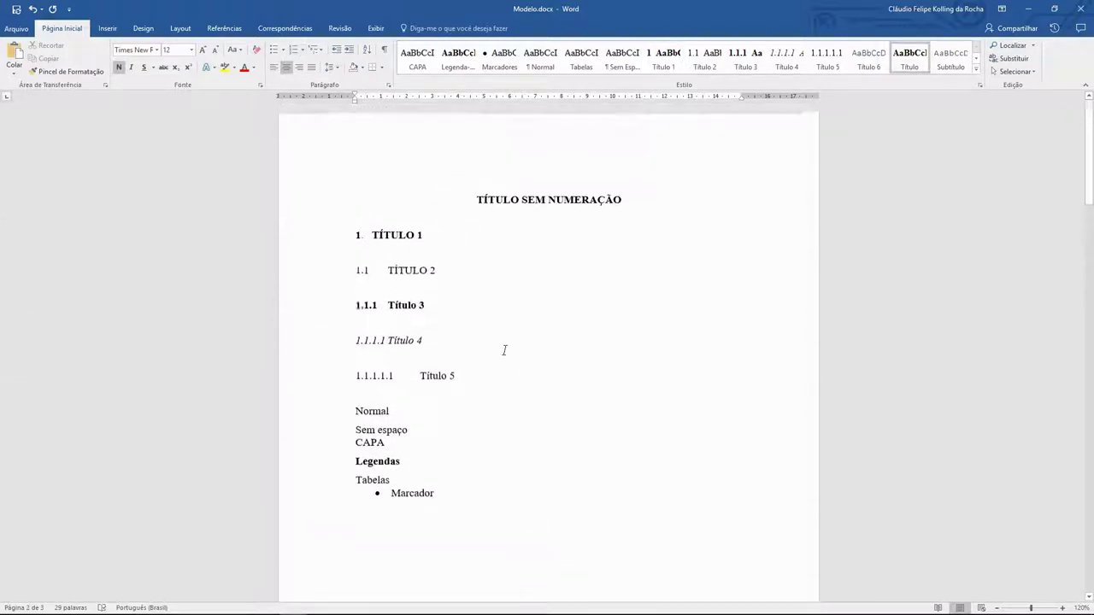
click(358, 239)
Delete the sample TÍTULO 1 heading from page 1.
drag(358, 239, 423, 237)
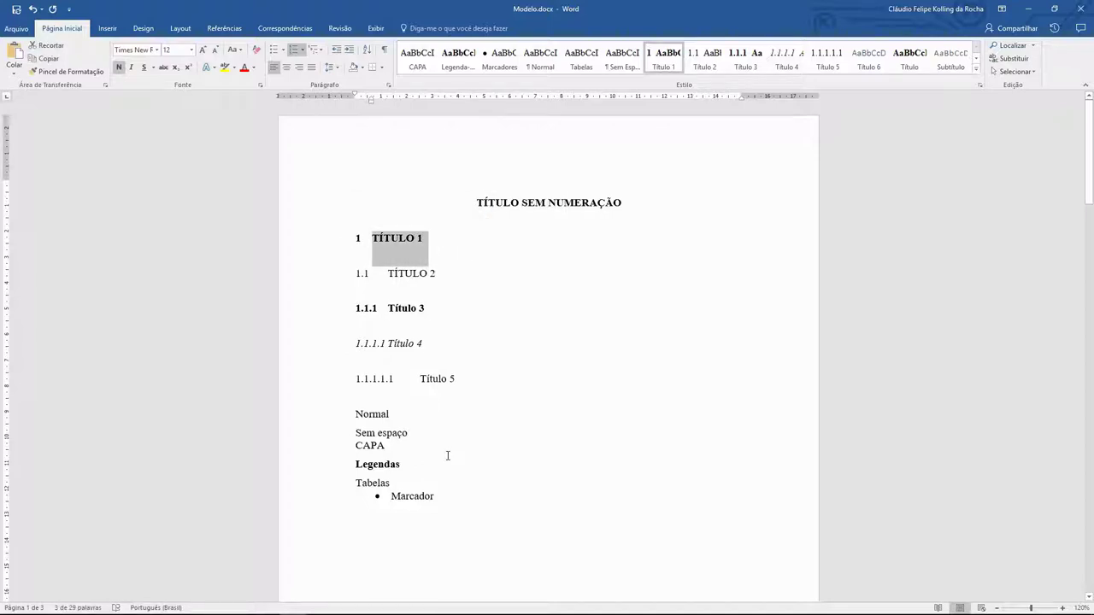
key(Delete)
scroll(496, 551, down, 5)
scroll(486, 476, down, 5)
scroll(484, 475, down, 3)
scroll(484, 475, down, 3)
scroll(484, 471, down, 2)
Restart the FUNDAMENTAÇÃO TÓRICA heading's numbering so it reads 1.
click(359, 374)
right_click(358, 375)
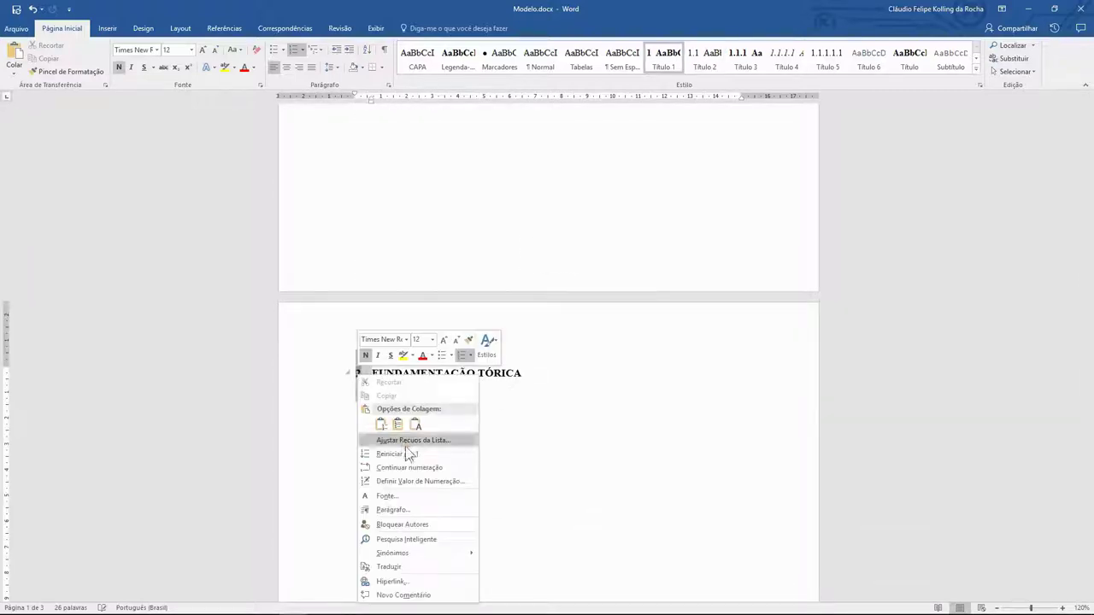
click(407, 469)
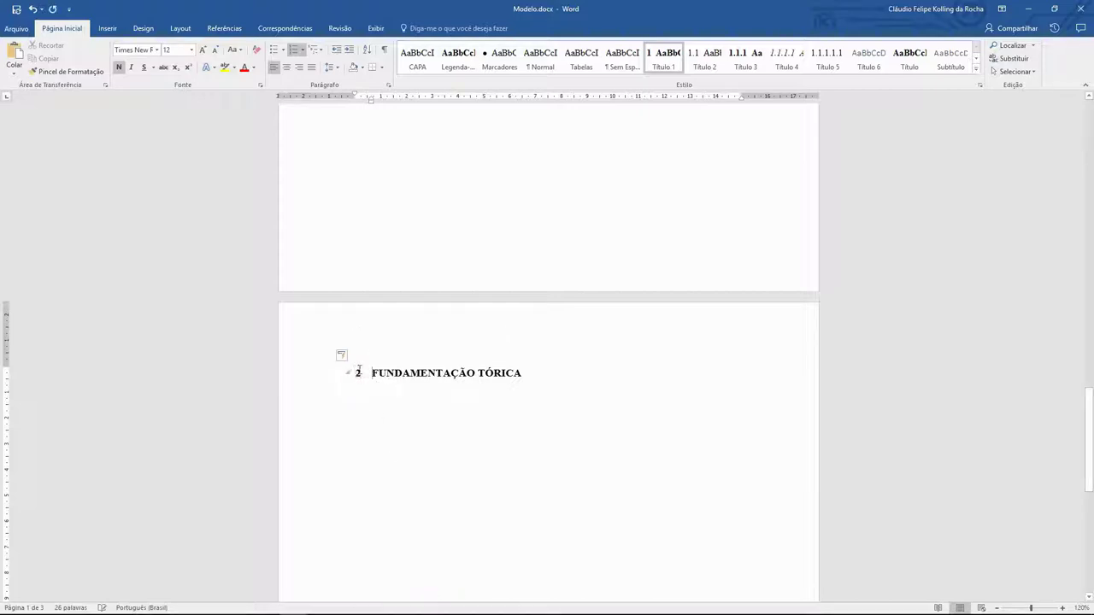
right_click(360, 371)
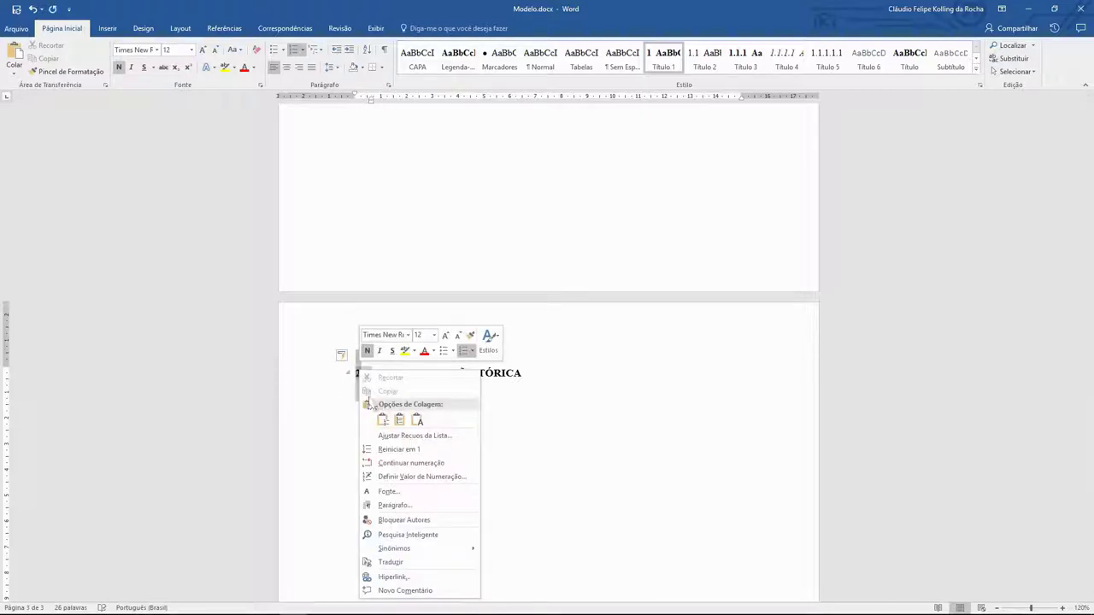
click(398, 448)
click(571, 372)
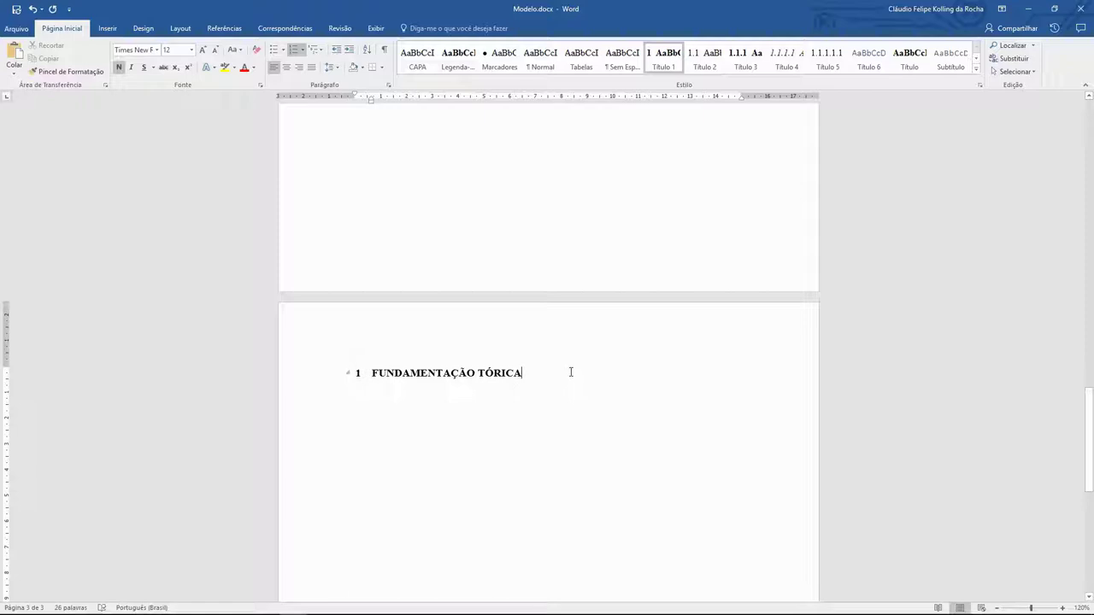
Add INTRODUÇÃO and A VIDA NO BRASIL as Título 2 subsections 1.1 and 1.2.
key(Return)
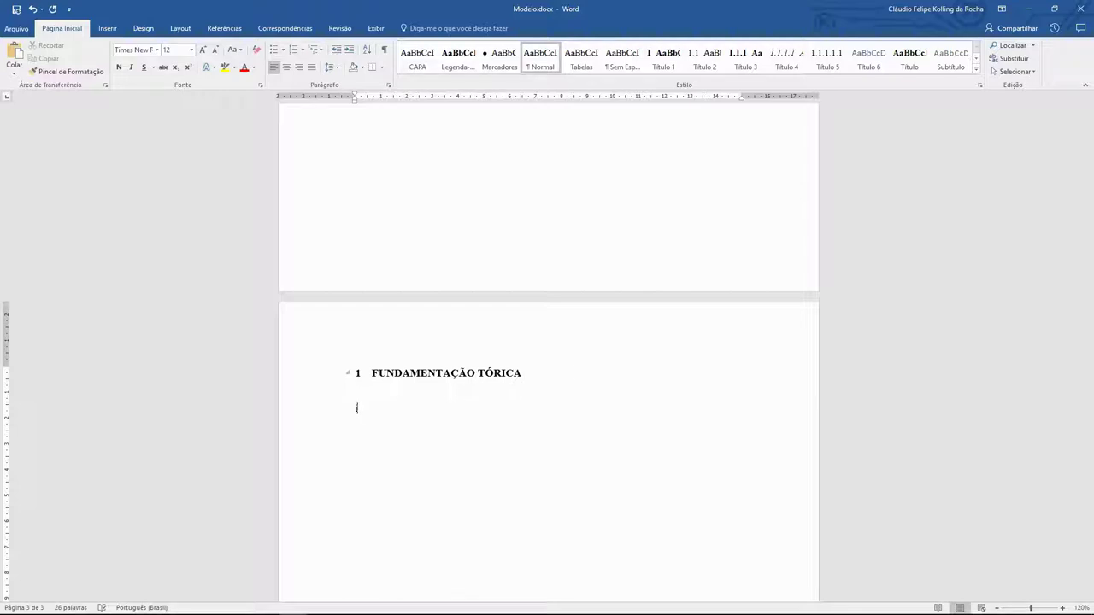
text(iNT )
text(introdu)
text(INTRODUÇÃO)
text(VIDA NO BRASIL)
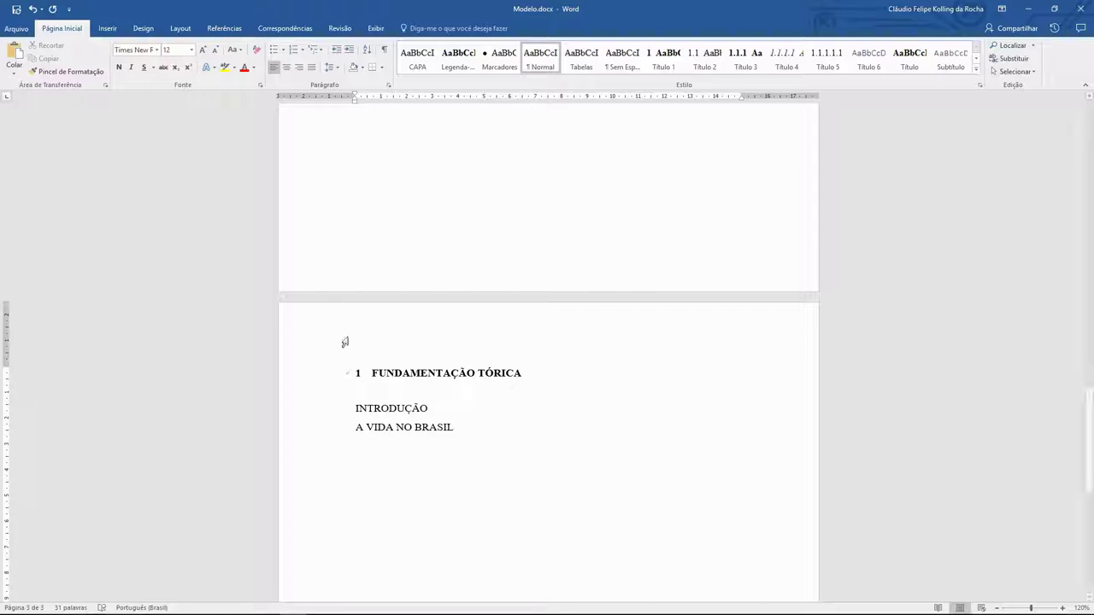
drag(443, 408, 352, 408)
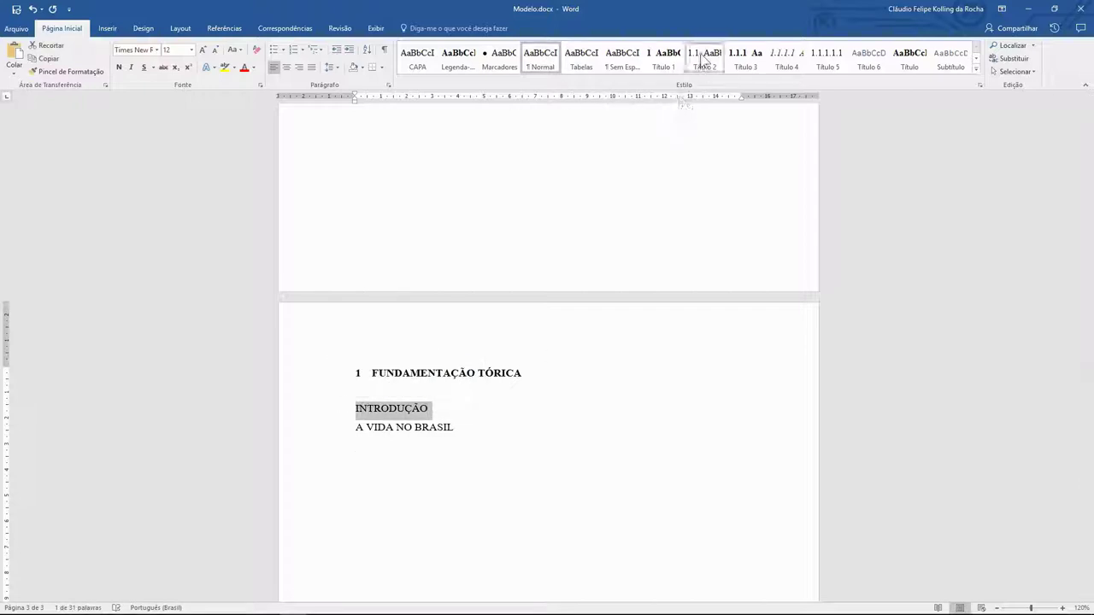
click(705, 60)
scroll(578, 334, down, 2)
drag(459, 346, 356, 346)
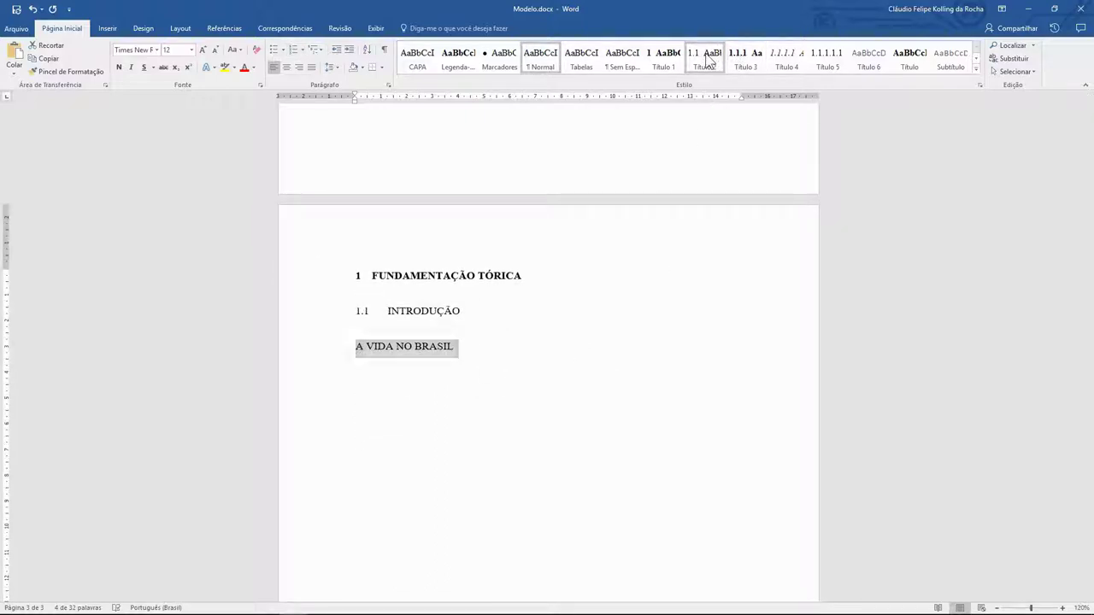
click(708, 60)
click(493, 348)
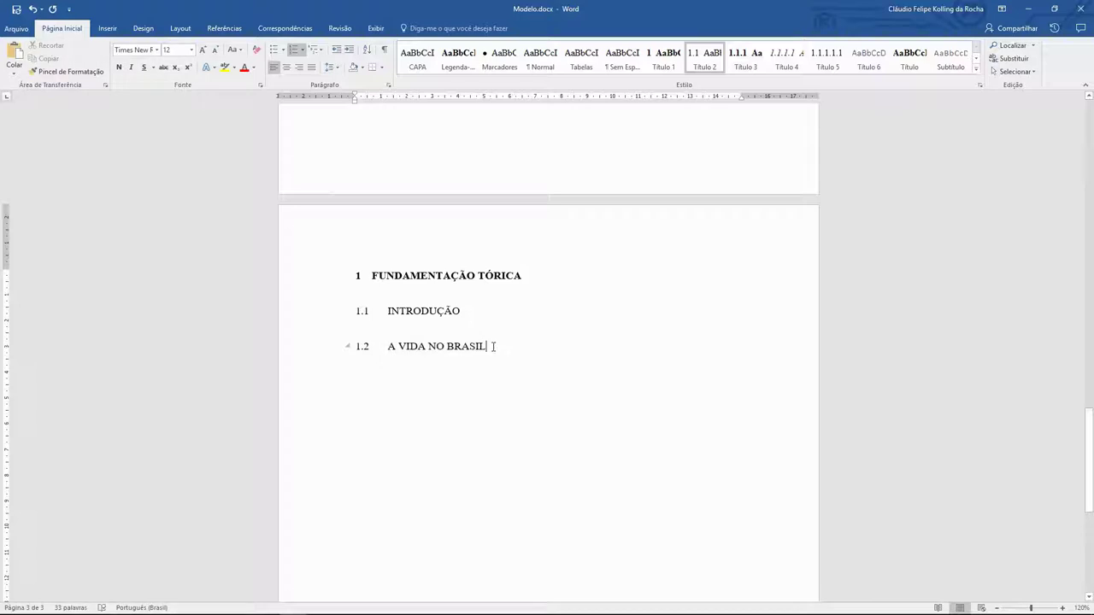
key(Return)
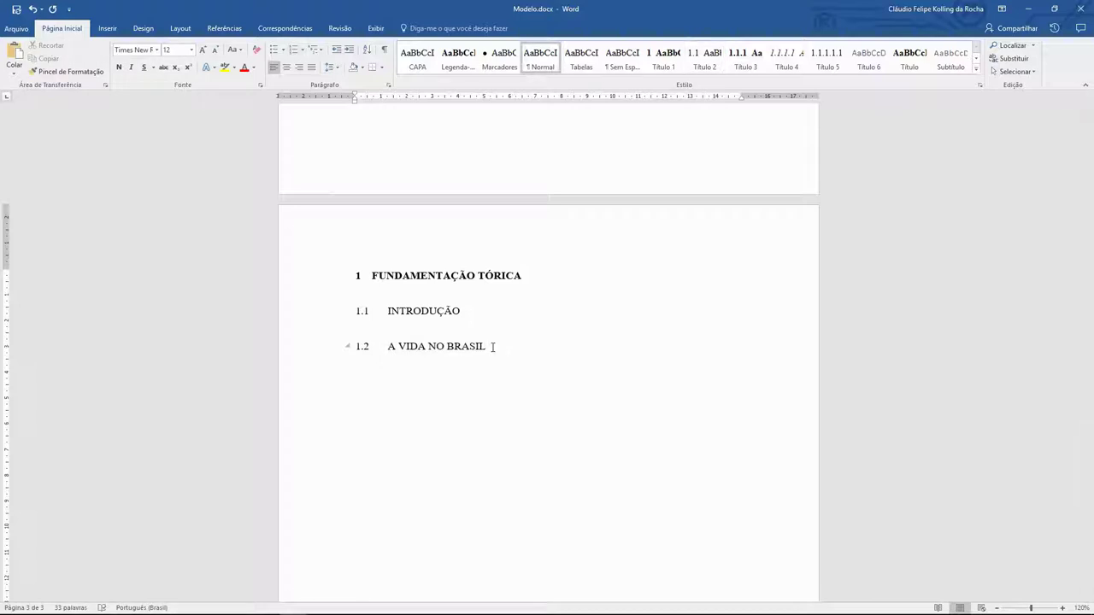
text(C)
Finish typing Classe baixa and make it the Título 3 heading 1.2.1.
key(BackSpace)
text(ASS)
key(BackSpace)
key(BackSpace)
key(BackSpace)
text(asse baixa)
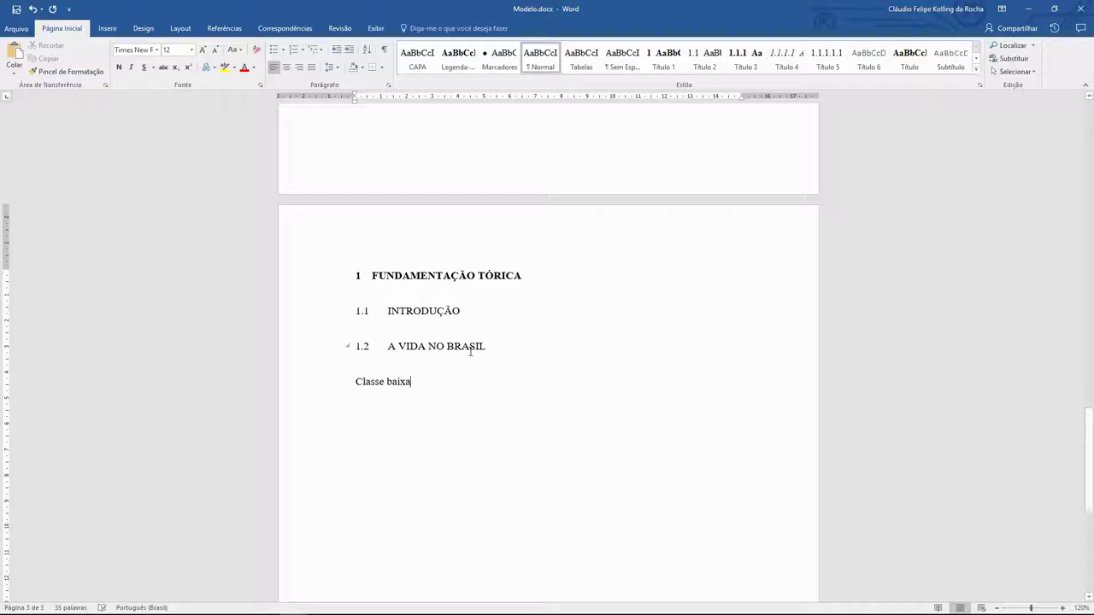
drag(430, 391, 351, 395)
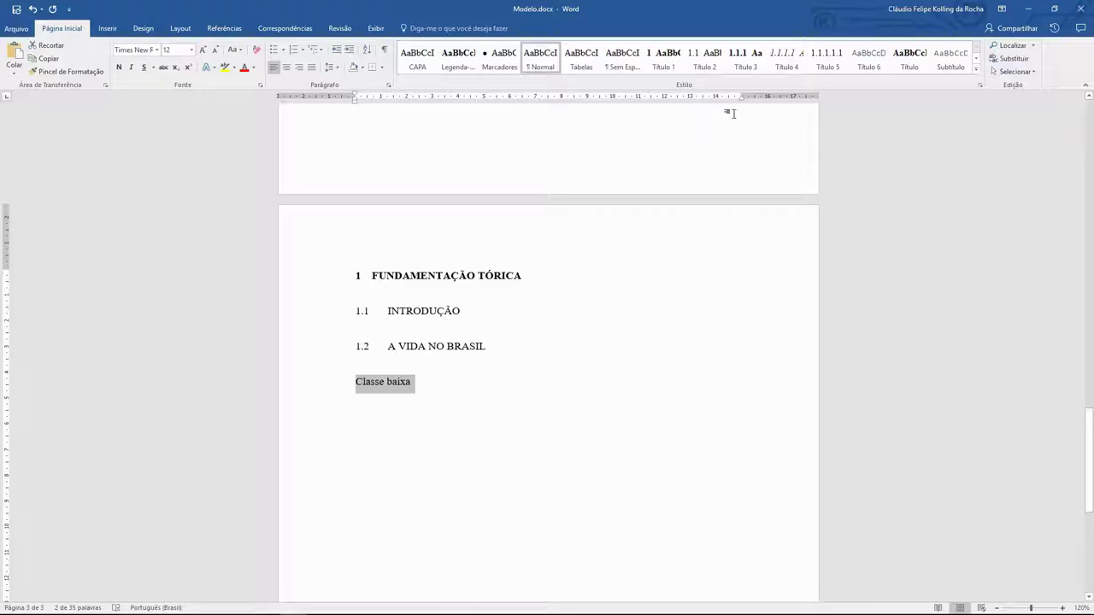
click(746, 58)
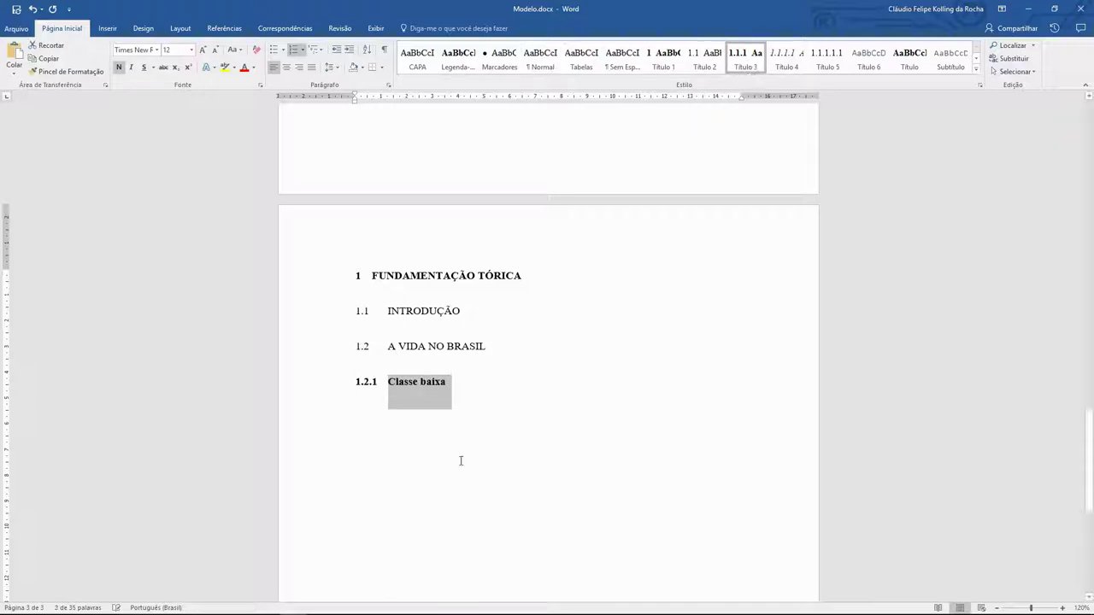
click(476, 384)
key(Return)
text(Classe me)
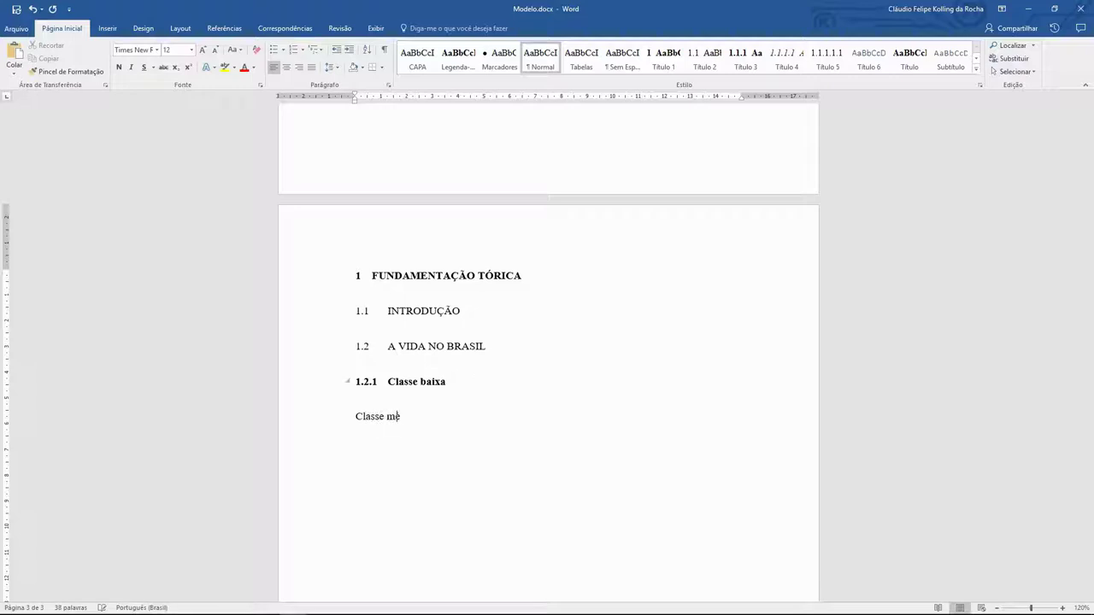
Add Classe média as Título 3 (1.2.2) and Emergente as Título 4 (1.2.2.1).
text(dia)
drag(427, 419, 347, 416)
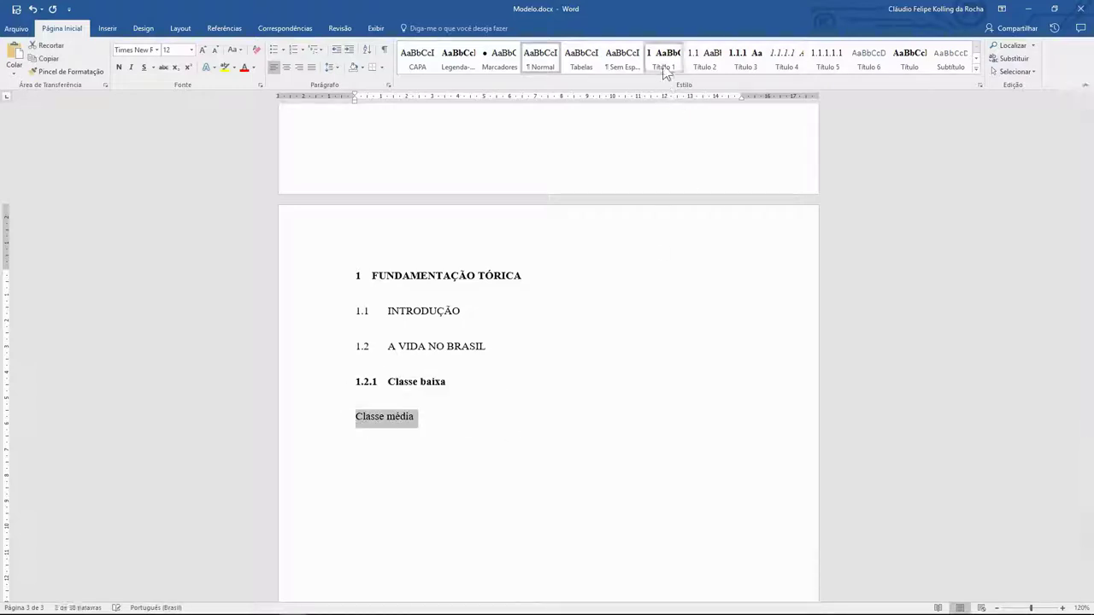
click(746, 60)
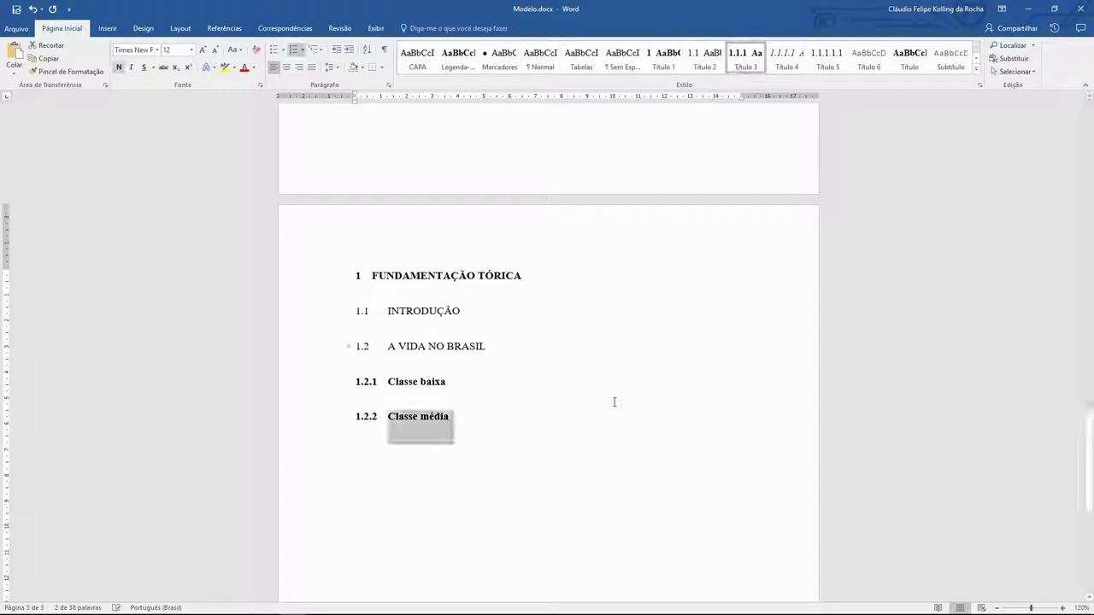
click(511, 417)
key(Return)
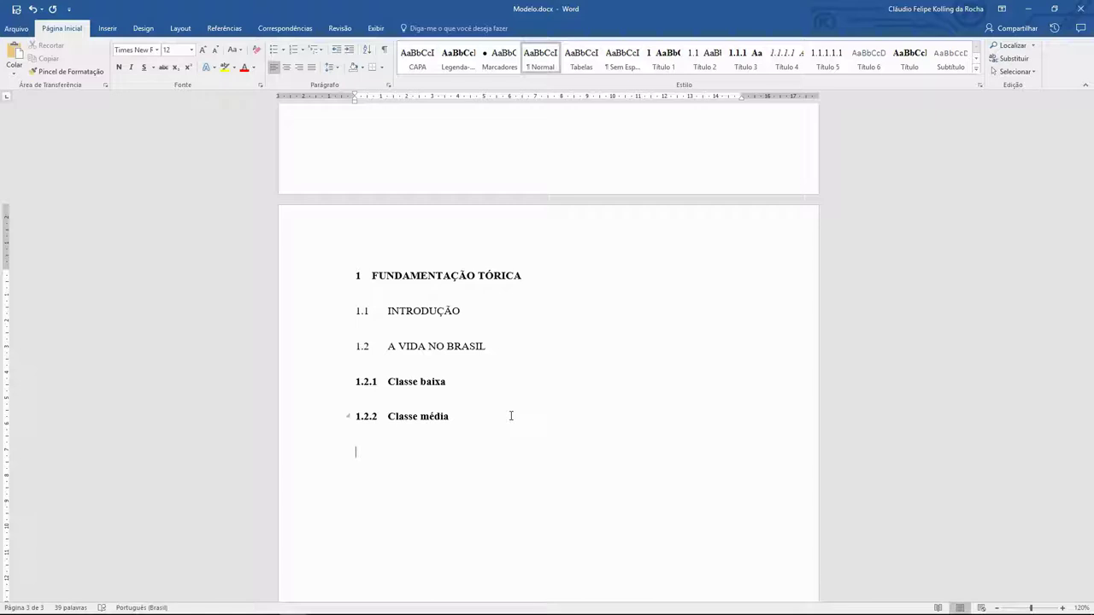
text(Emergente)
drag(414, 453, 357, 458)
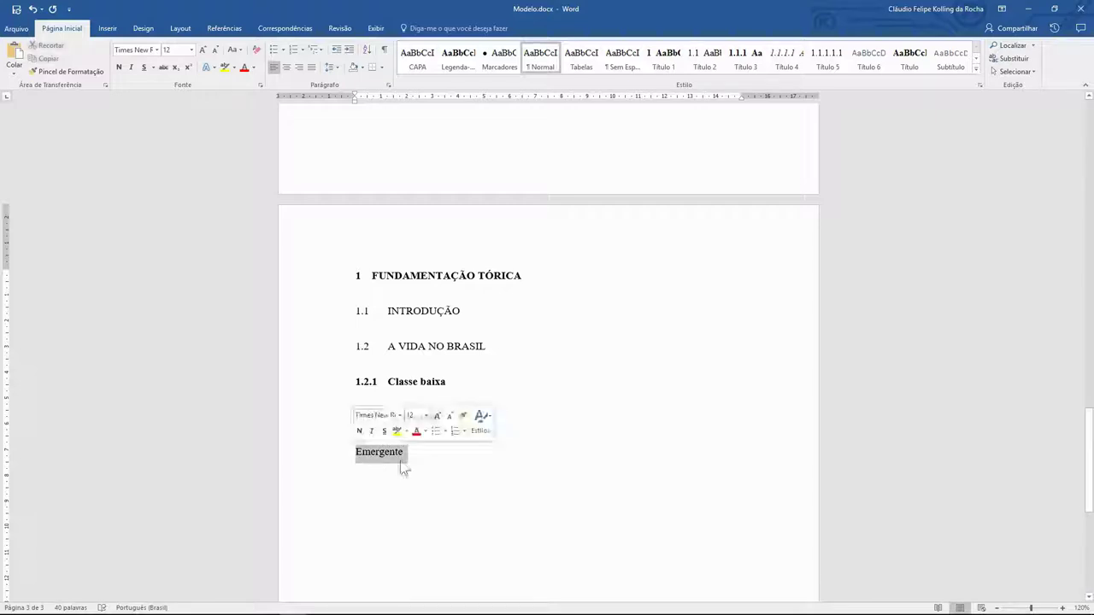
click(787, 58)
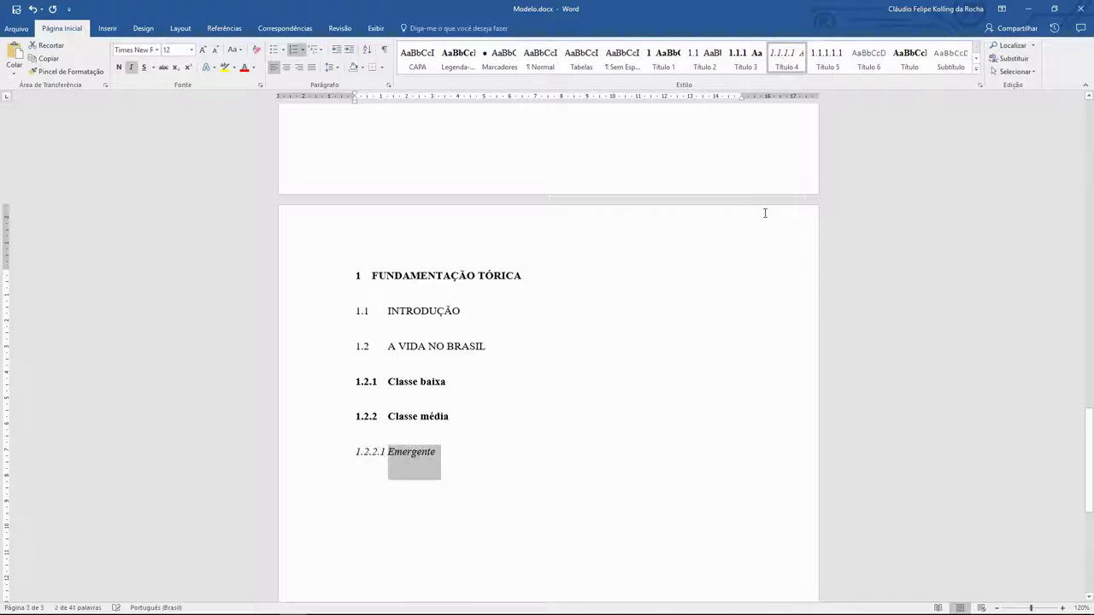
click(450, 469)
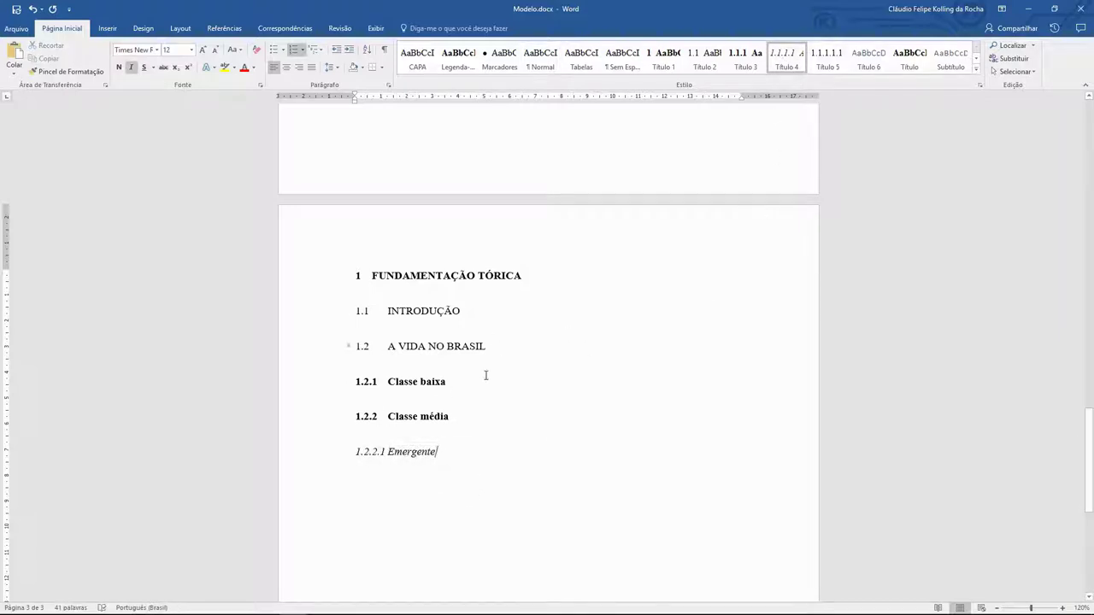
Insert a placeholder body paragraph below INTRODUÇÃO.
click(452, 335)
click(482, 311)
key(Return)
text(sdfsdfsdfsdfsdfsdfs)
drag(473, 346, 343, 346)
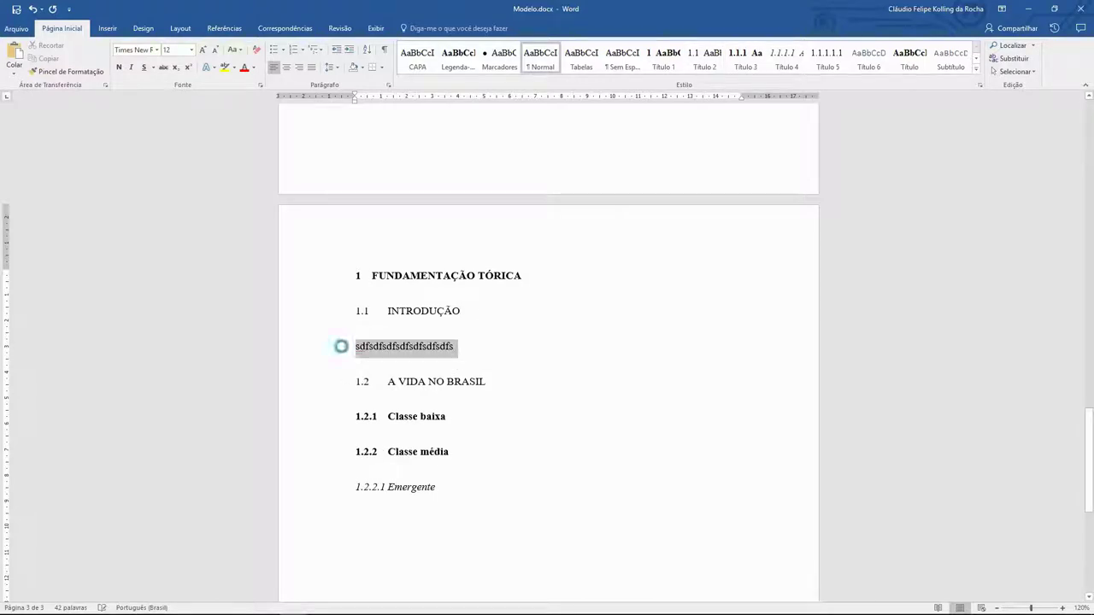
click(482, 353)
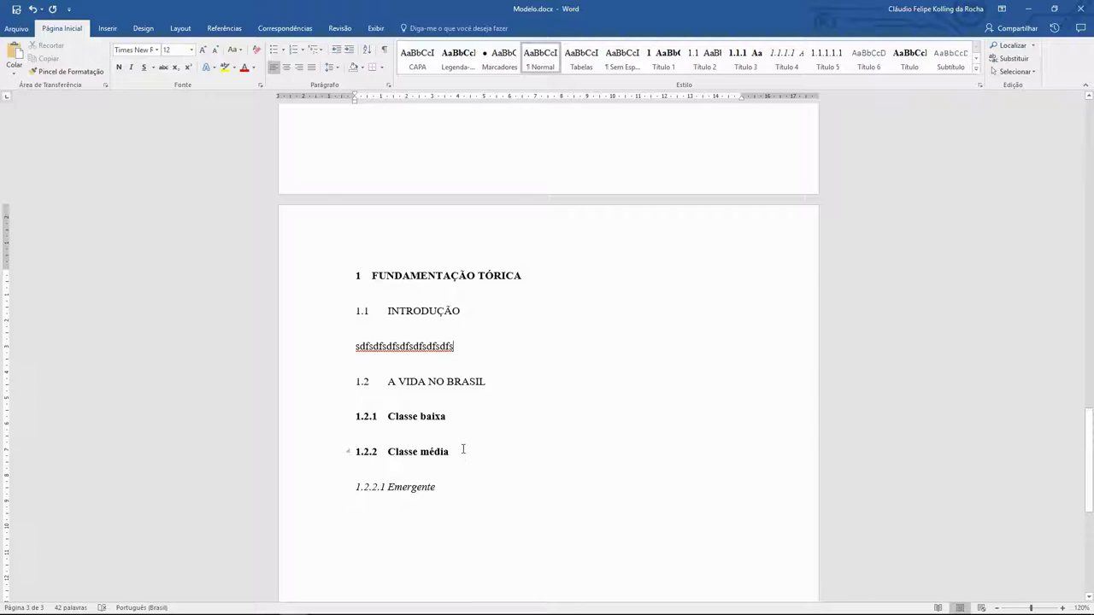
Update Título 3 from the underlined Classe média heading, then confirm Classe baixa is underlined.
drag(457, 453, 389, 457)
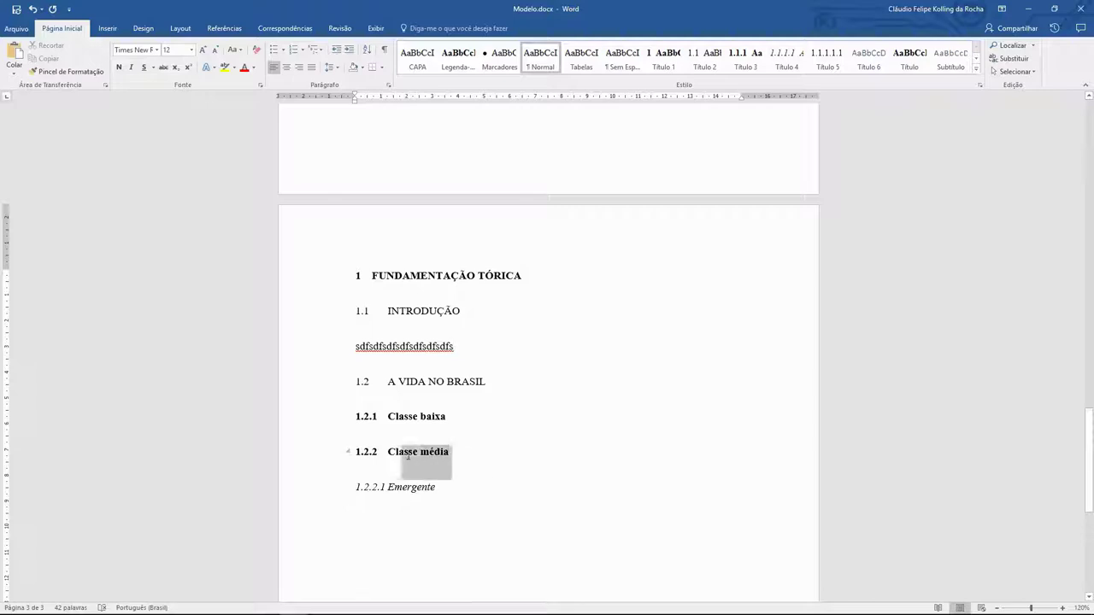
click(443, 458)
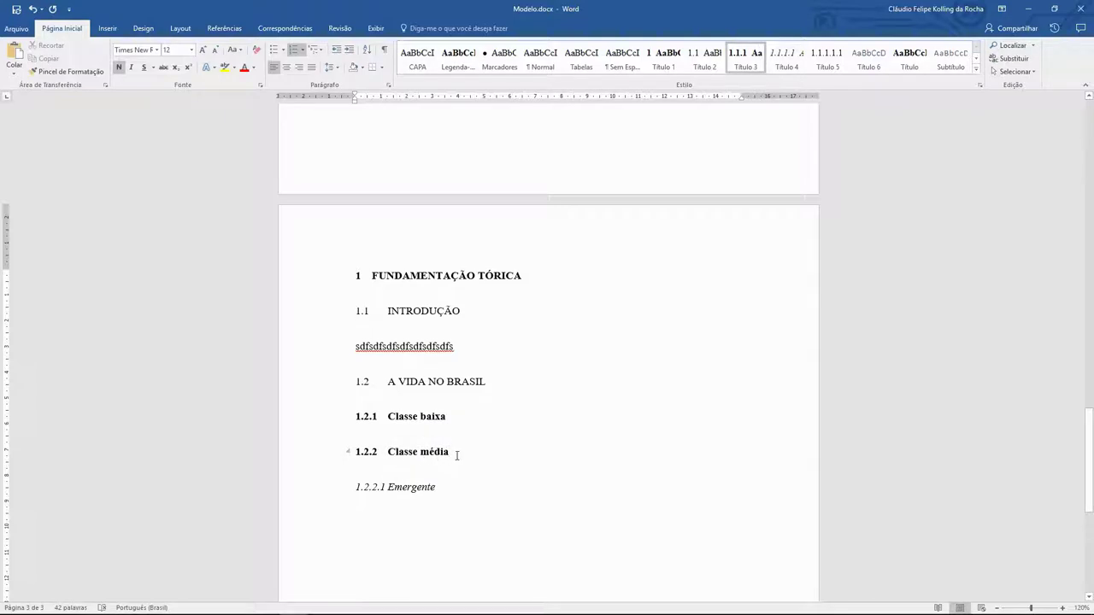
triple_click(430, 457)
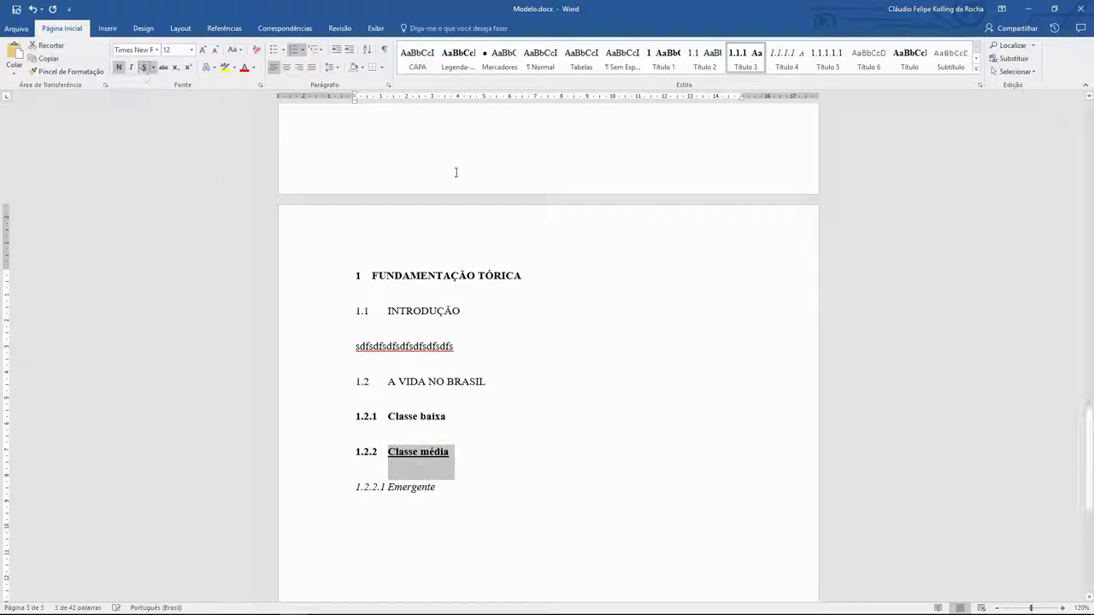
right_click(740, 61)
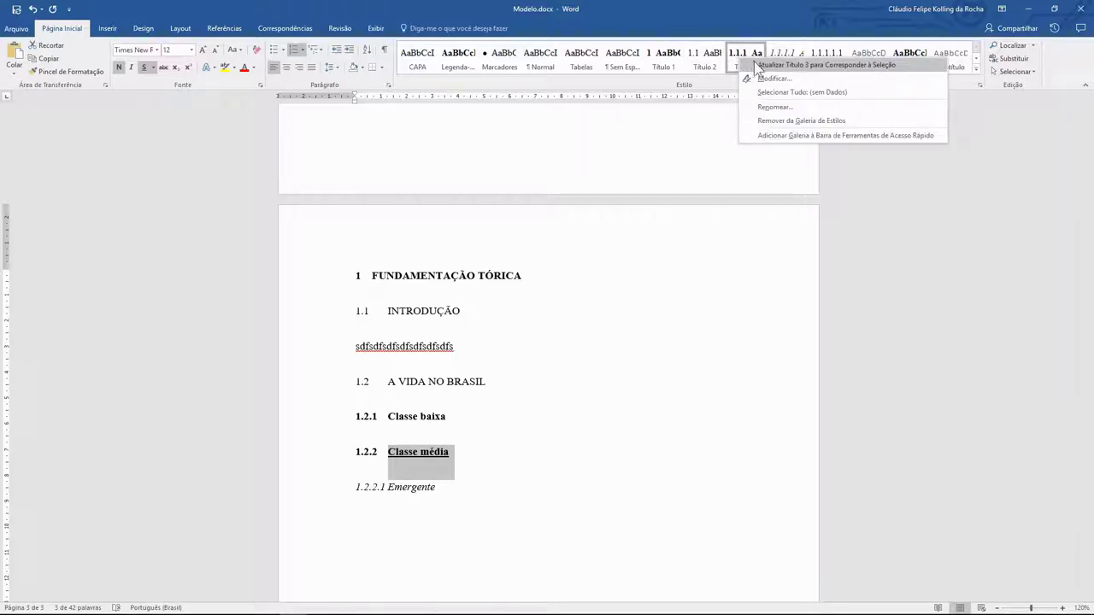
click(755, 65)
click(460, 415)
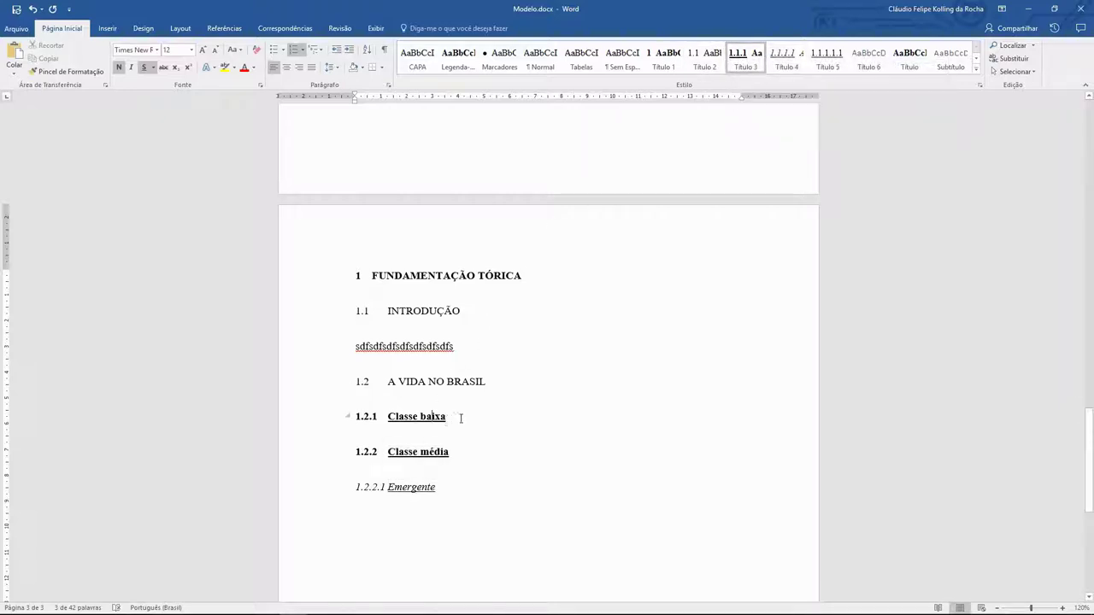
drag(460, 414, 389, 417)
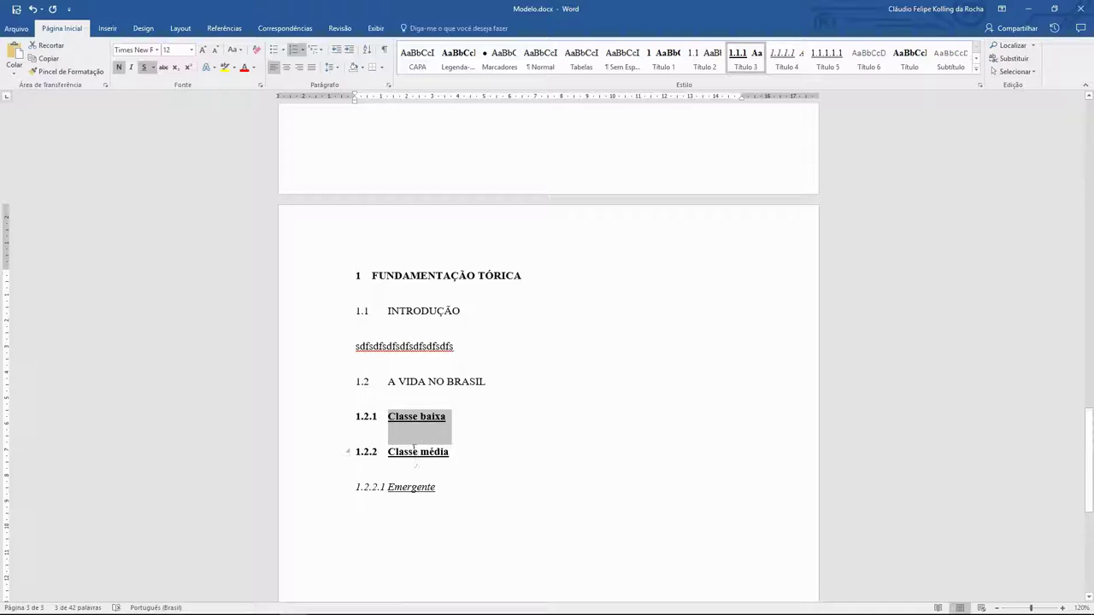
click(451, 453)
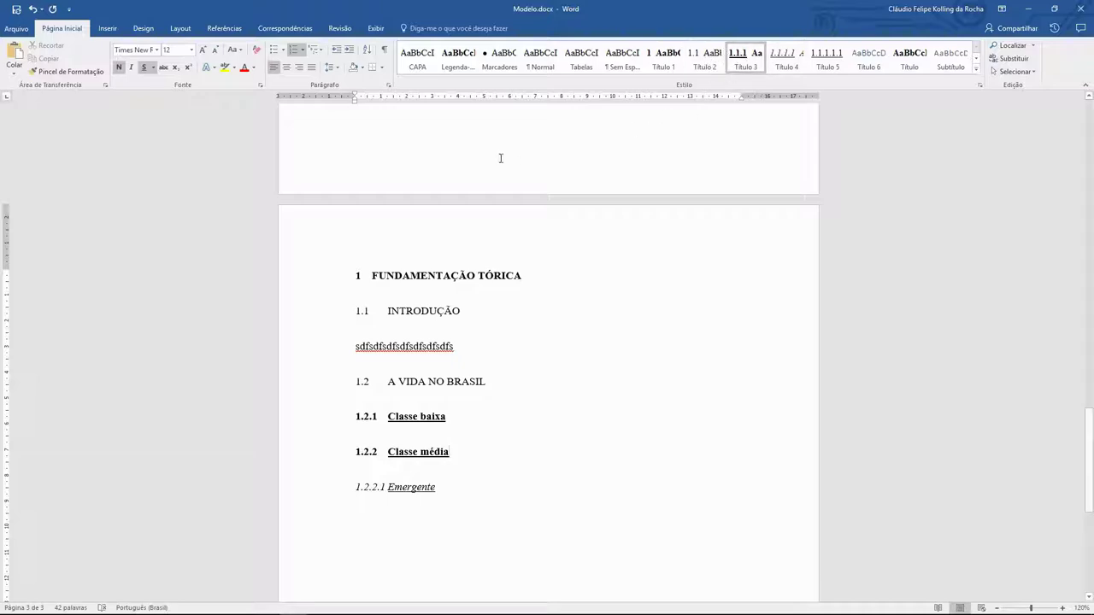
scroll(537, 515, down, 2)
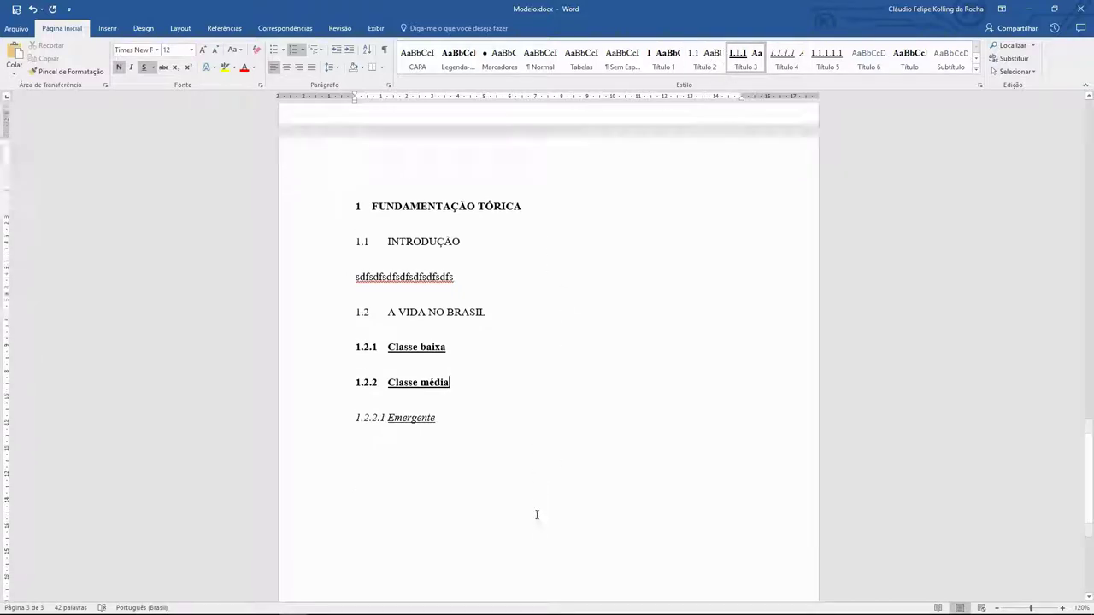